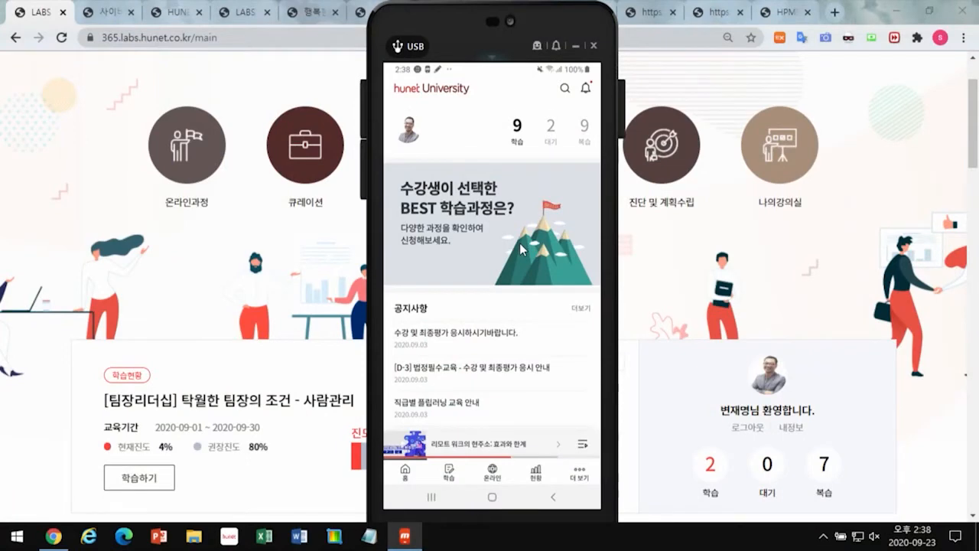
Step: Look through the hunet University mobile home screen and the PC main page, including their notices and recommended course sections
scroll(519, 243, down, 2)
scroll(519, 249, down, 5)
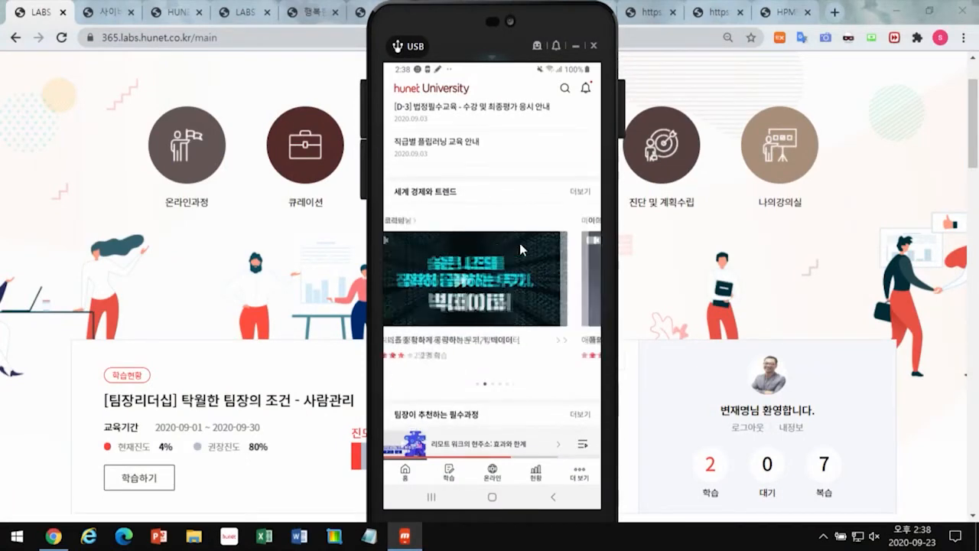
scroll(520, 245, down, 4)
scroll(519, 248, down, 6)
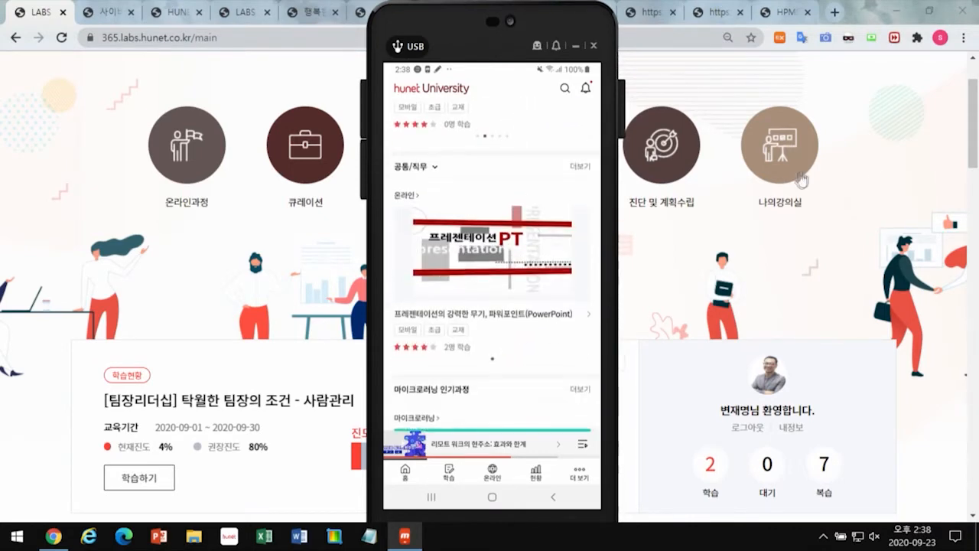
click(920, 151)
middle_click(920, 152)
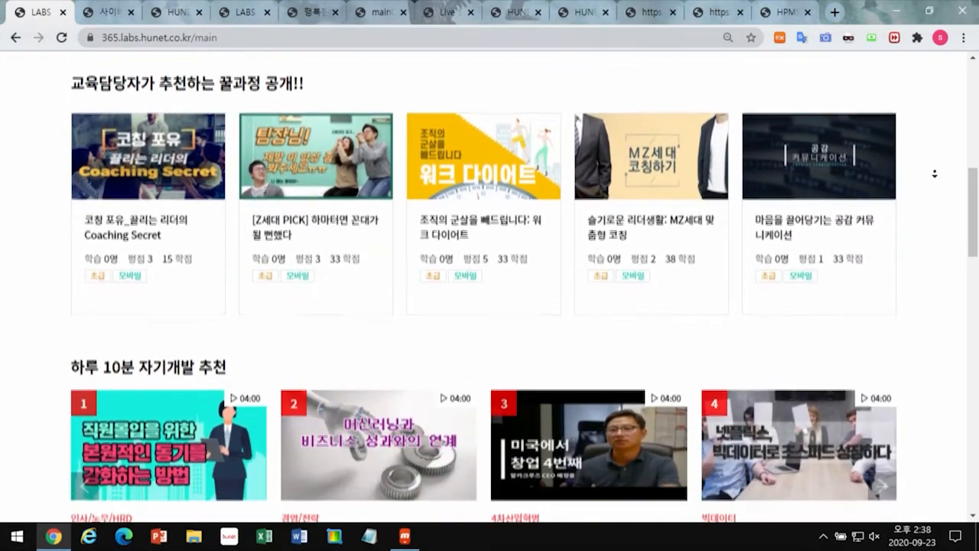
middle_click(935, 173)
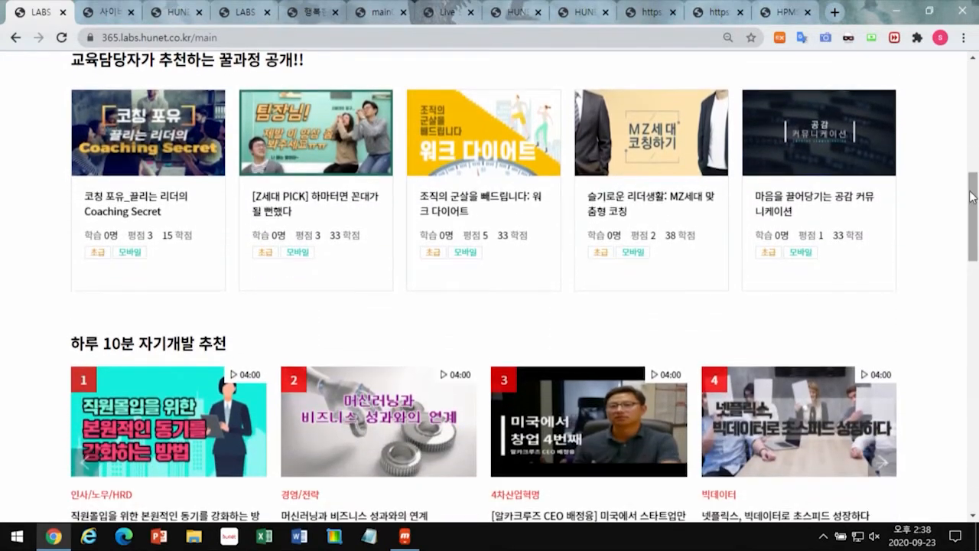
drag(974, 214, 973, 117)
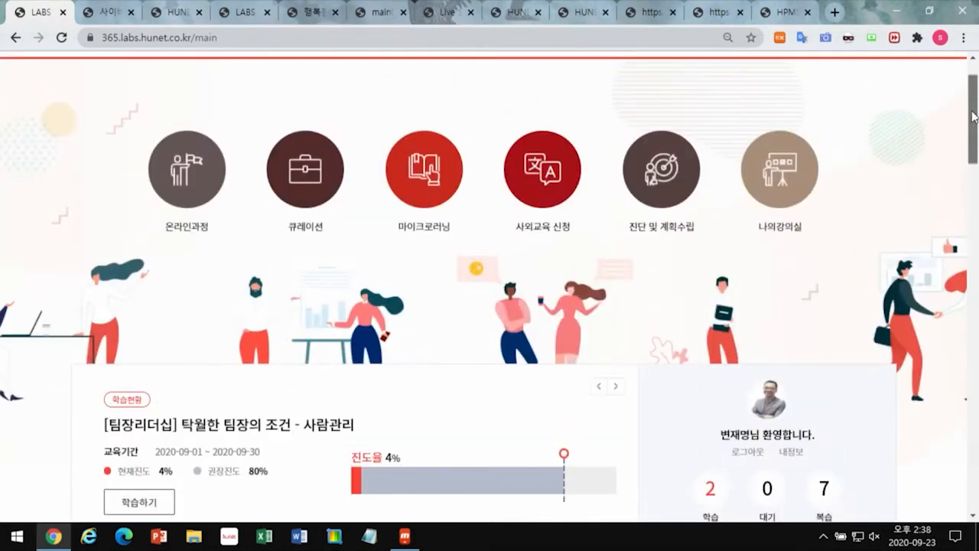
Step: Open PC main UI design A for editing in LABS EDMS and examine its banner and recommended course layouts
click(97, 14)
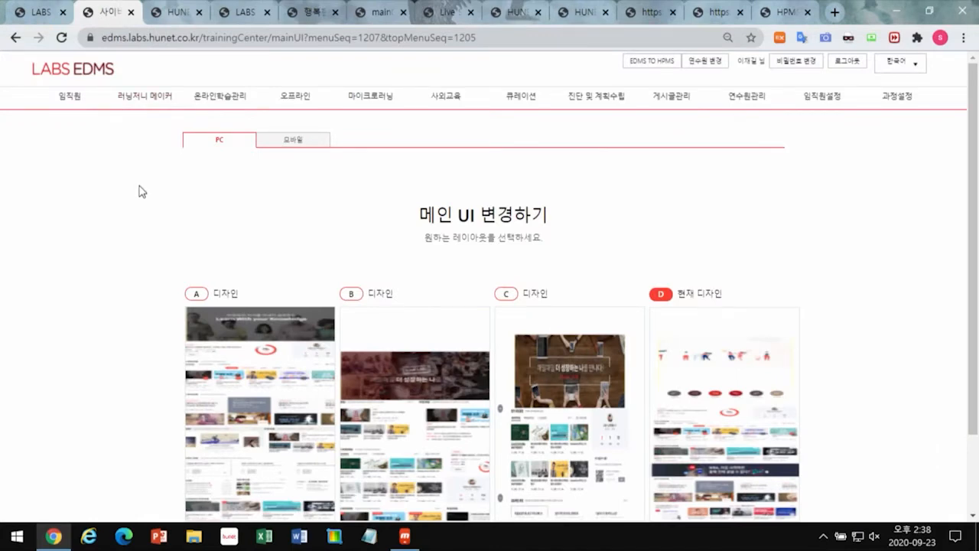
mouse_move(248, 409)
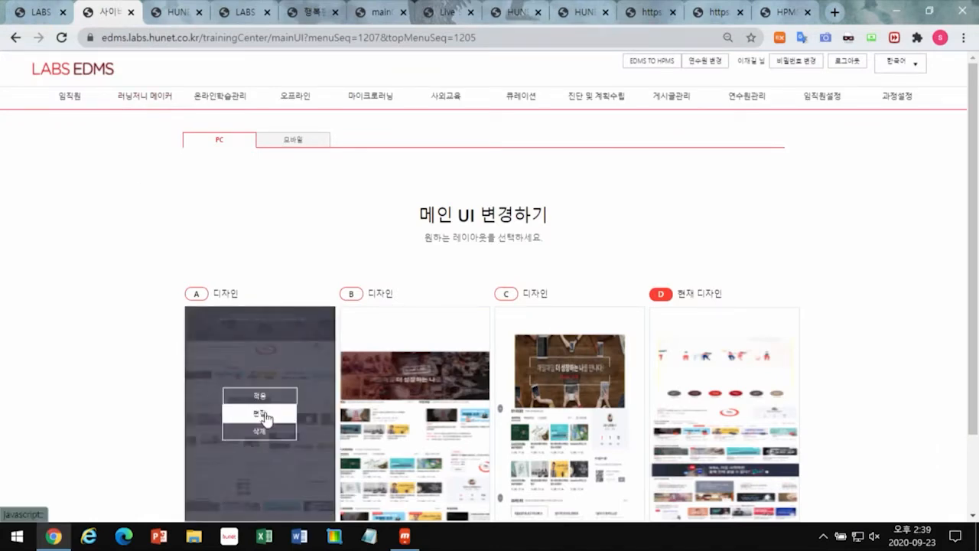
click(260, 413)
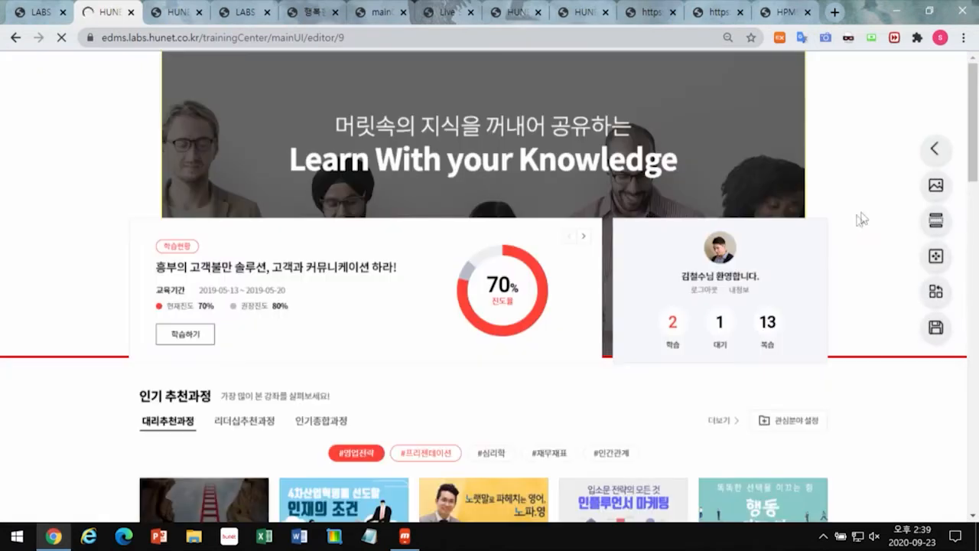
drag(974, 128, 976, 225)
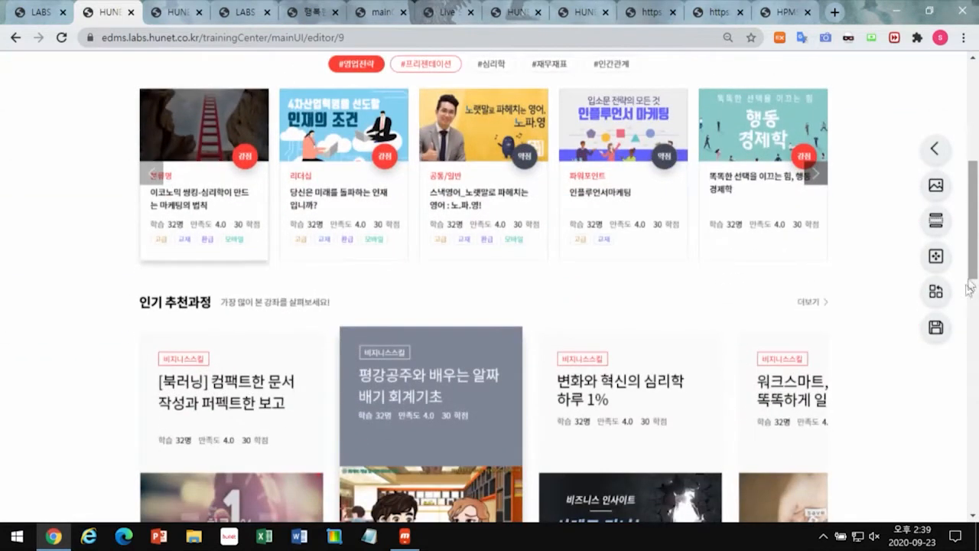
drag(673, 422, 671, 81)
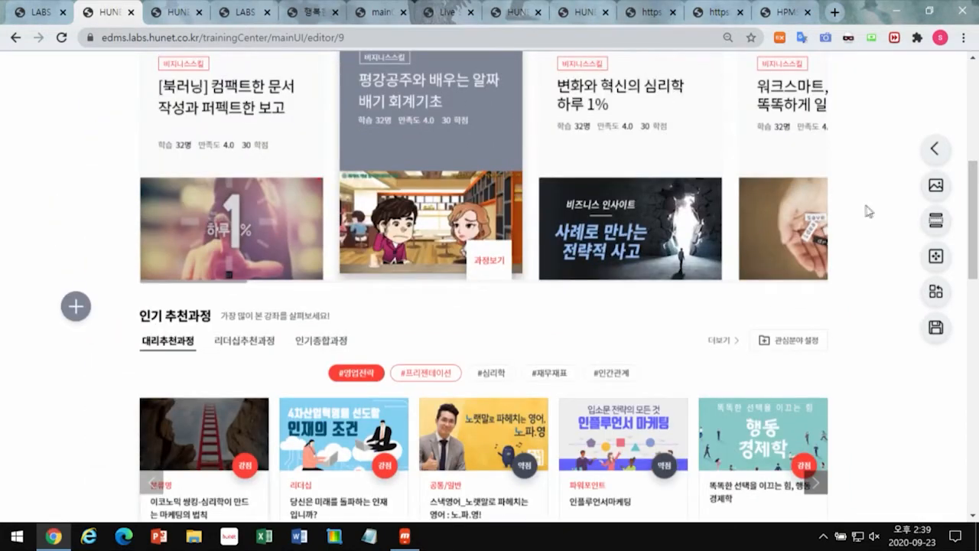
Step: Try adding a full-width content layout with the microlearning design type, showing 마이크로러닝 신규과정 and 리더십
click(932, 220)
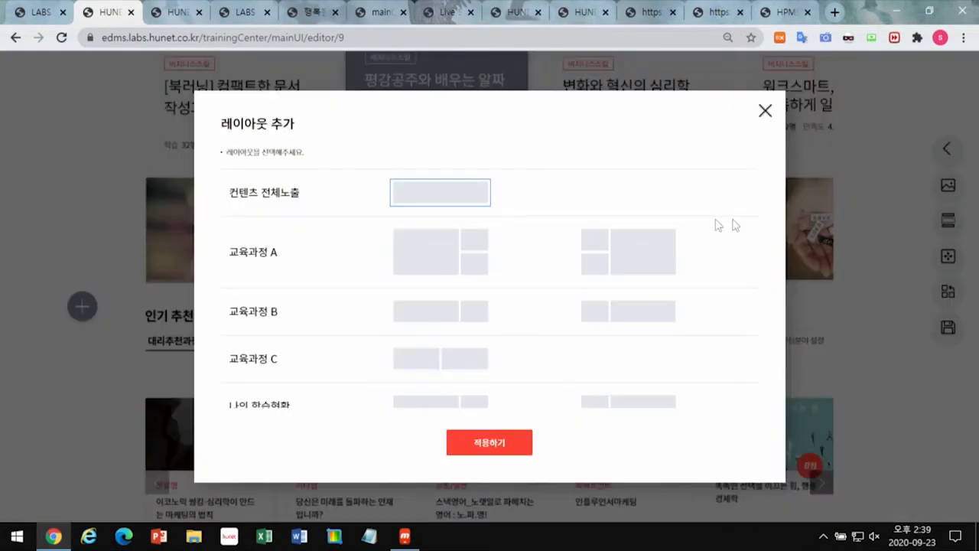
click(461, 253)
click(624, 262)
click(464, 203)
click(486, 440)
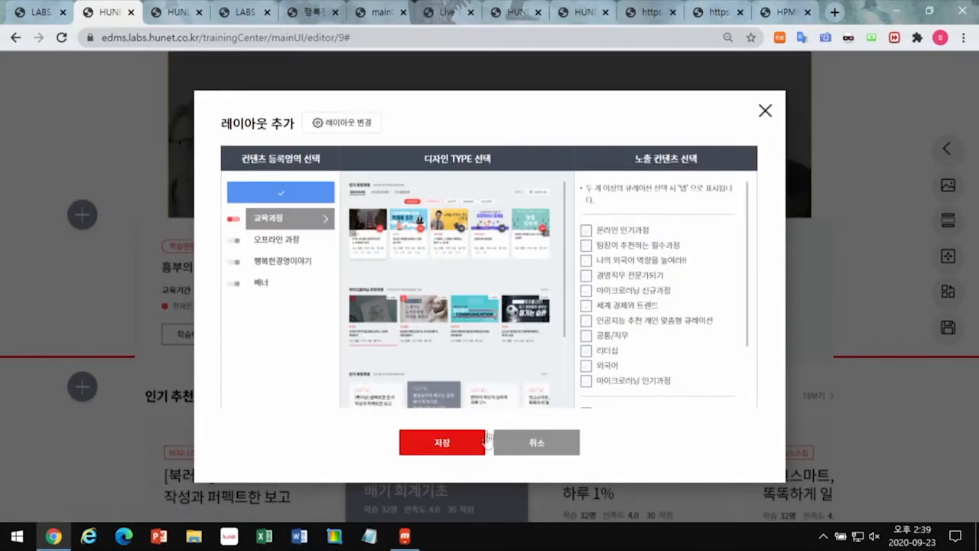
click(443, 235)
click(446, 319)
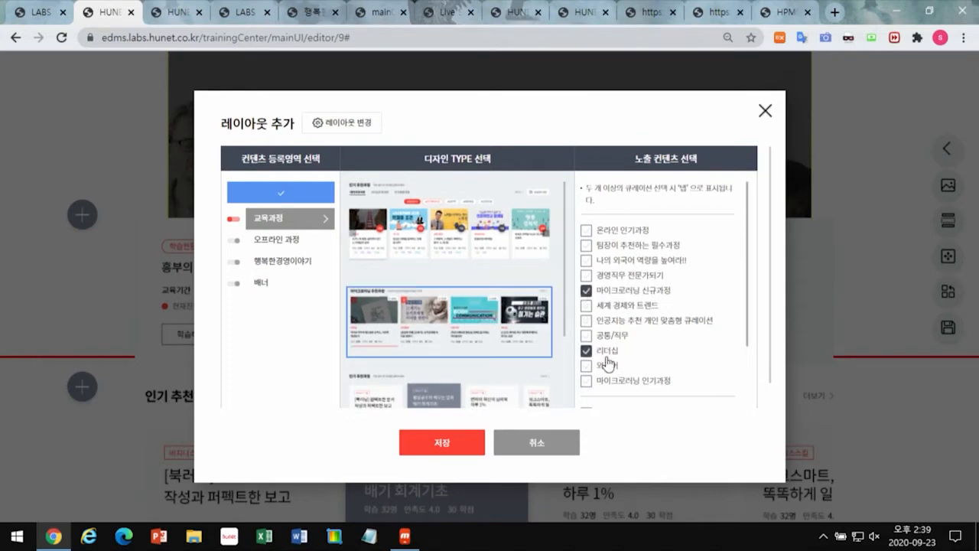
click(765, 113)
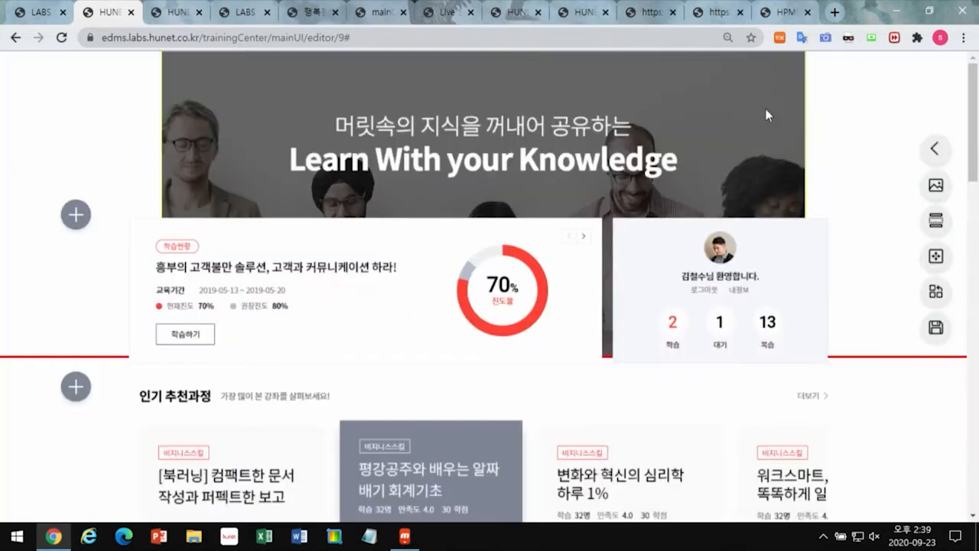
Step: Return to the PC main UI design list and apply design A as the current design
click(14, 38)
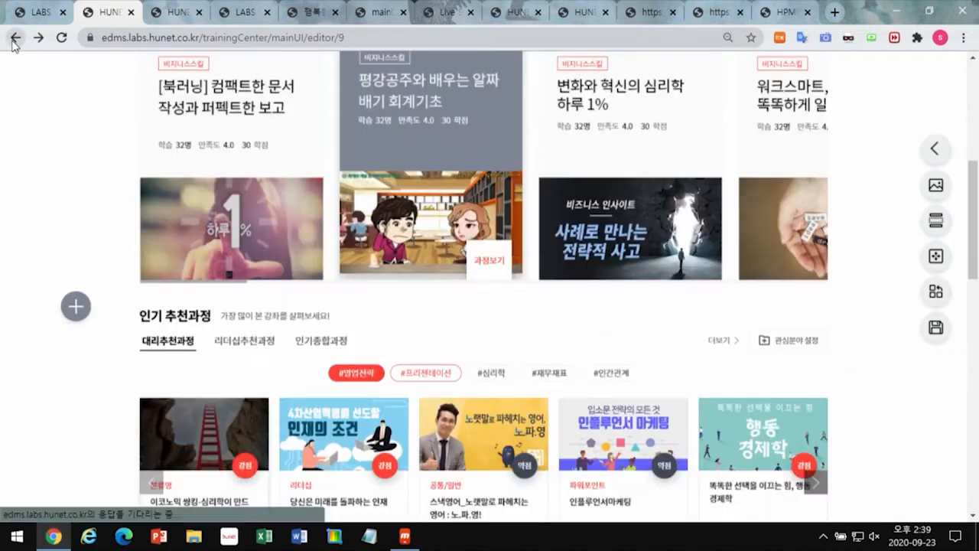
click(13, 38)
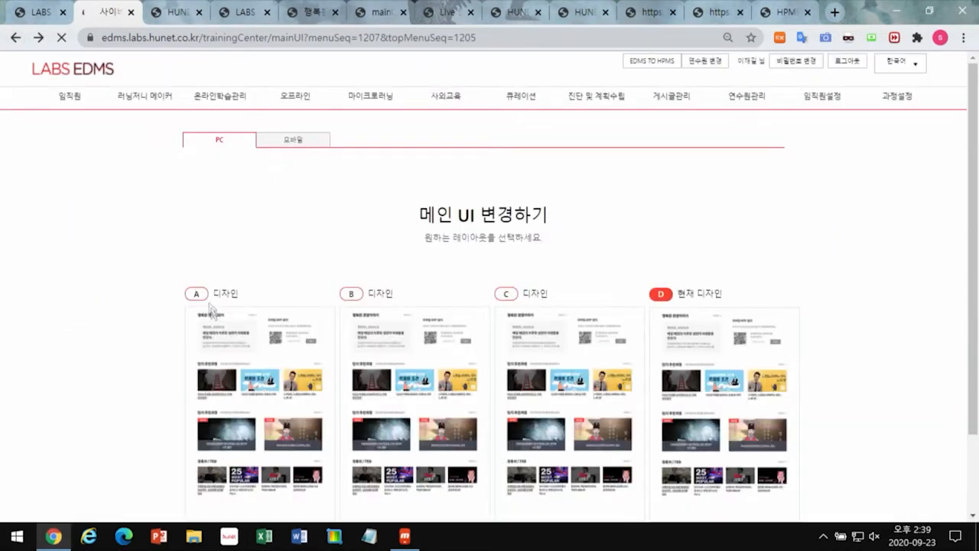
click(259, 395)
click(556, 136)
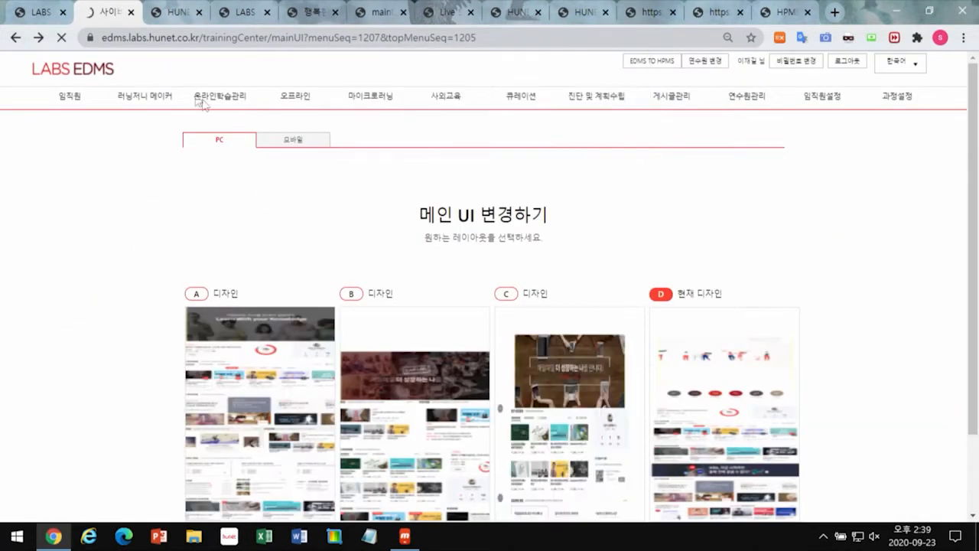
Step: Reload the hunet LABS learner site's main page and examine the applied design's banner, learning status and course sections
click(51, 16)
scroll(137, 130, up, 1)
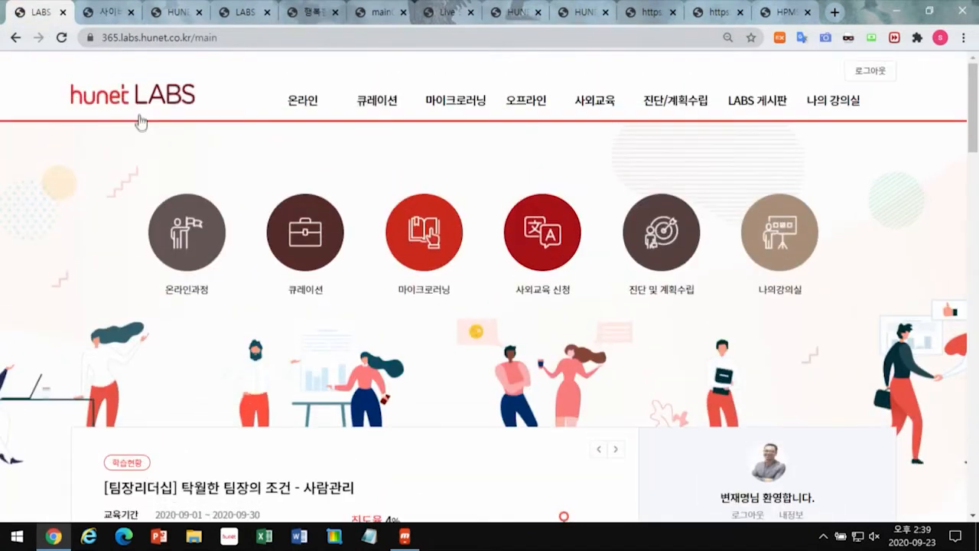
click(133, 98)
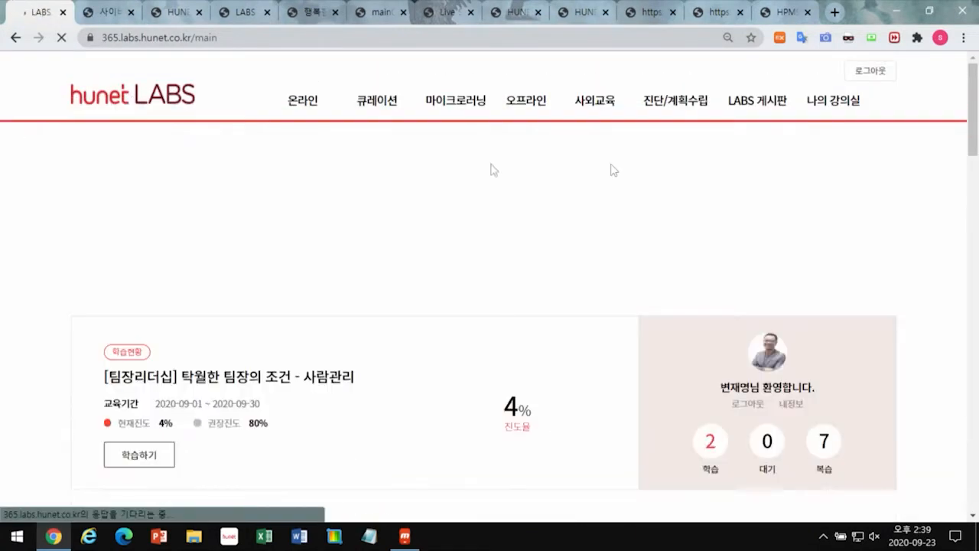
scroll(922, 196, down, 1)
scroll(923, 196, down, 3)
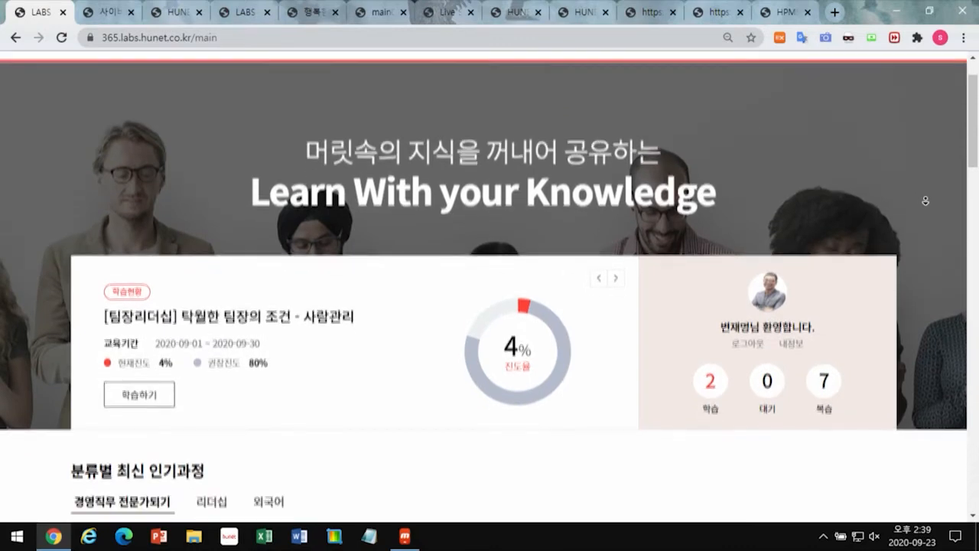
scroll(925, 200, down, 2)
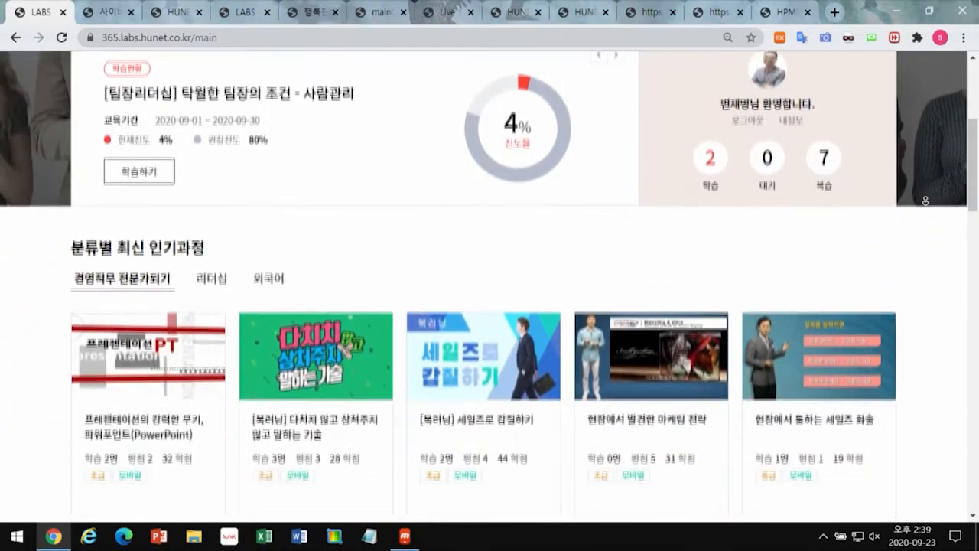
Step: Open mobile main UI design C for editing in LABS EDMS to examine its start screen and mobile home
click(107, 12)
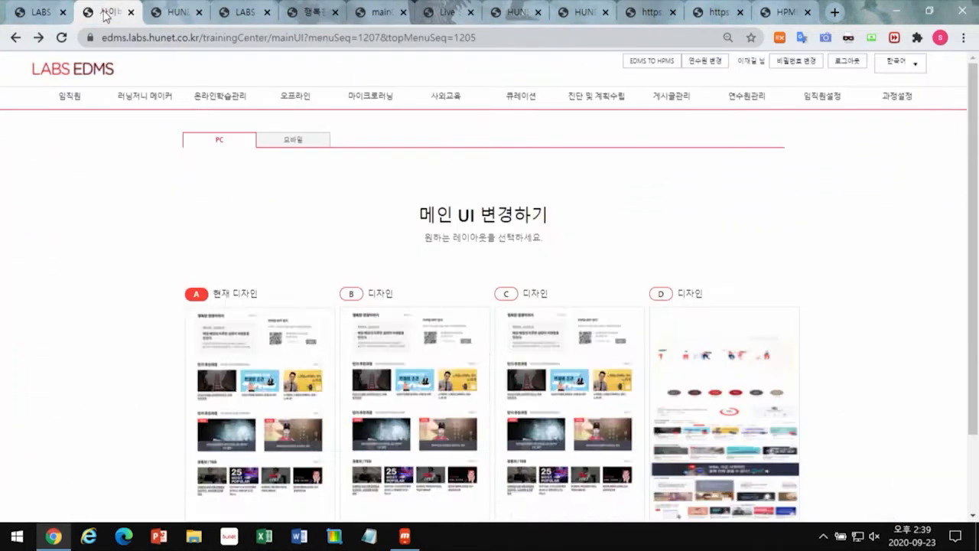
click(311, 148)
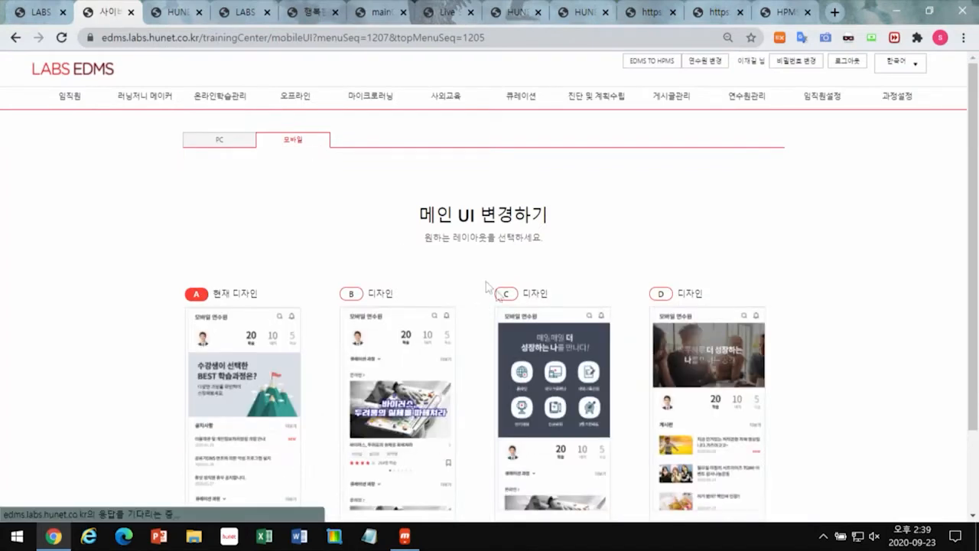
mouse_move(551, 390)
click(554, 416)
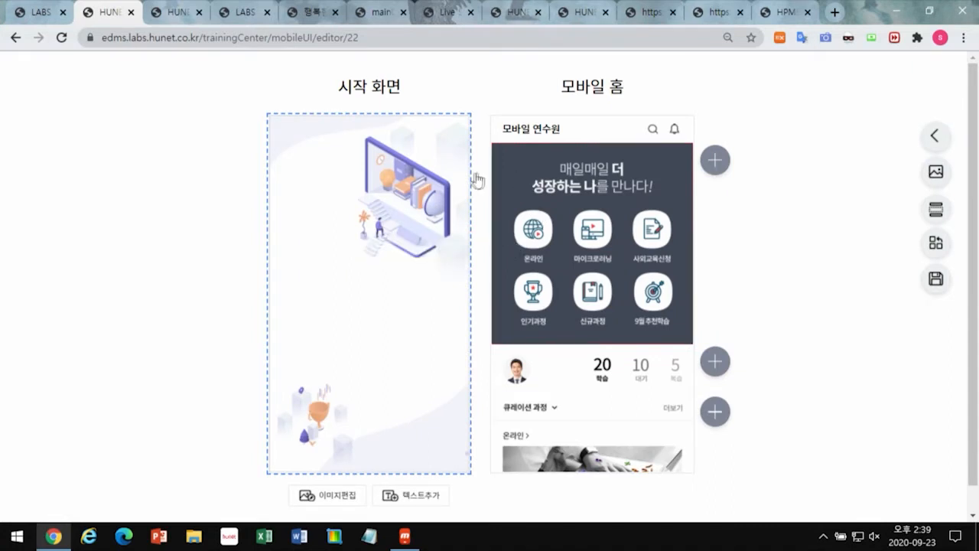
Step: Apply design C as the current mobile main UI and check the home screen in the mirrored phone app
click(15, 40)
mouse_move(554, 389)
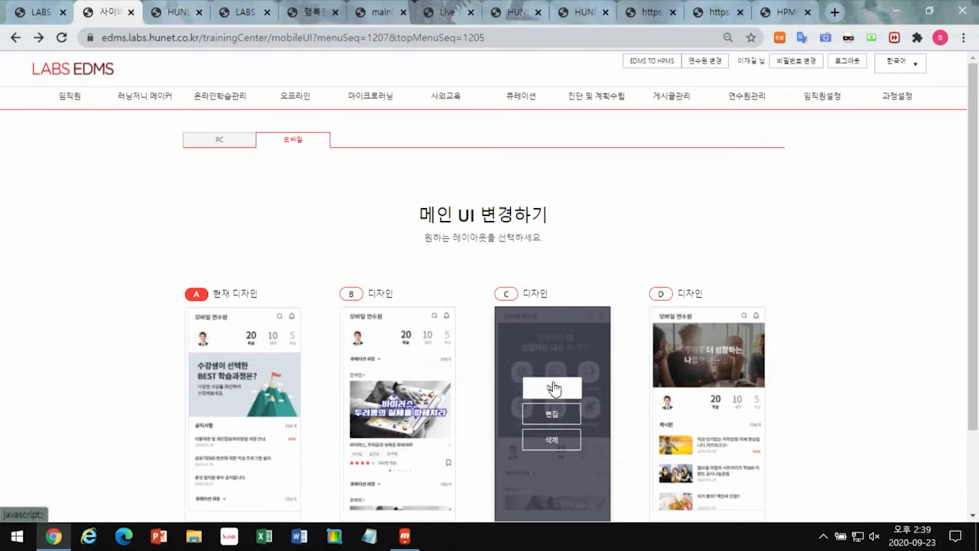
click(553, 387)
click(563, 133)
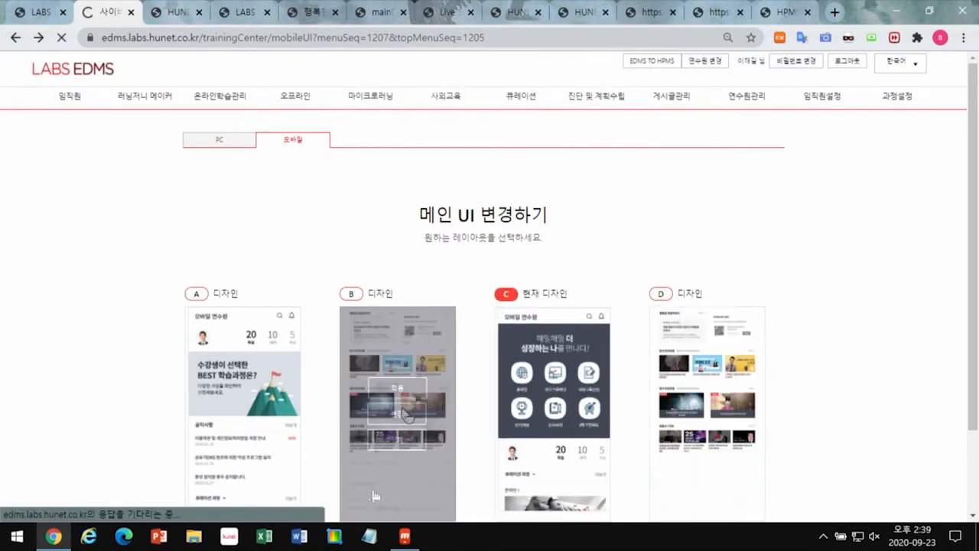
click(404, 536)
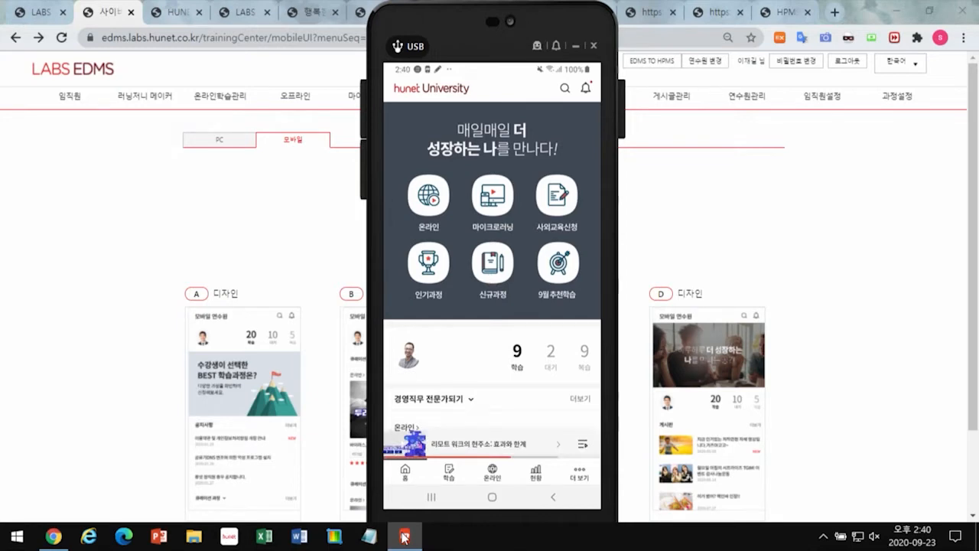
click(404, 538)
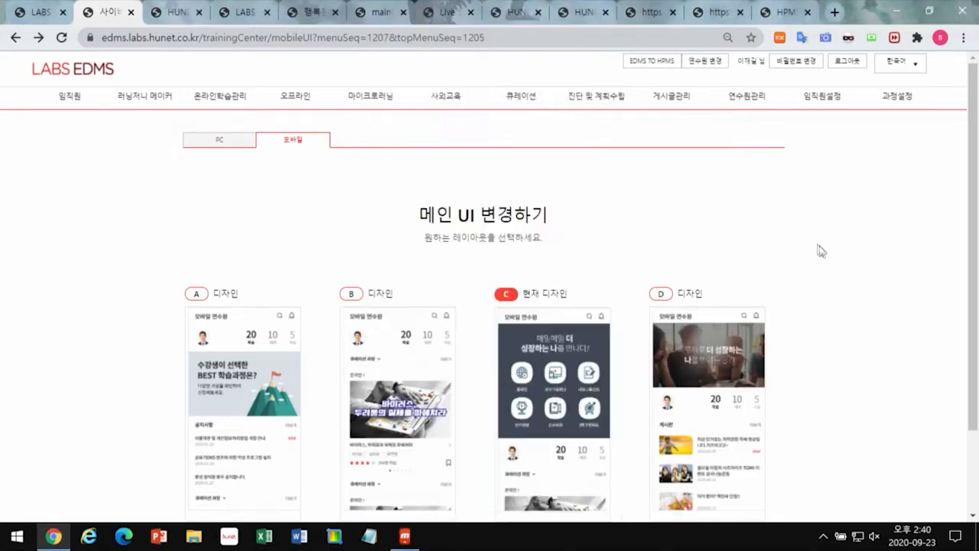
Step: Play the microlearning course 리모트 워크의 현주소: 효과와 한계 from the learner site and view its course information and series list
click(45, 14)
scroll(450, 132, up, 5)
mouse_move(449, 126)
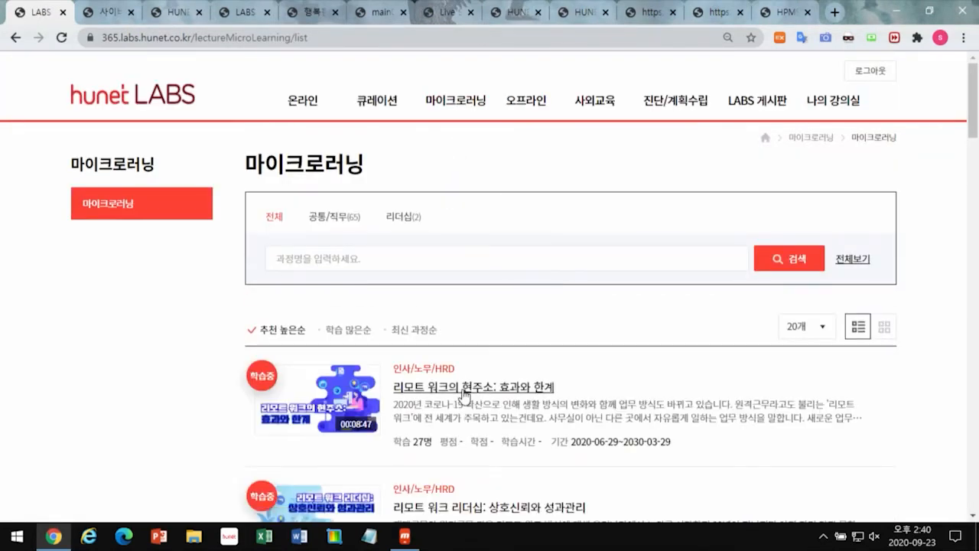
click(463, 394)
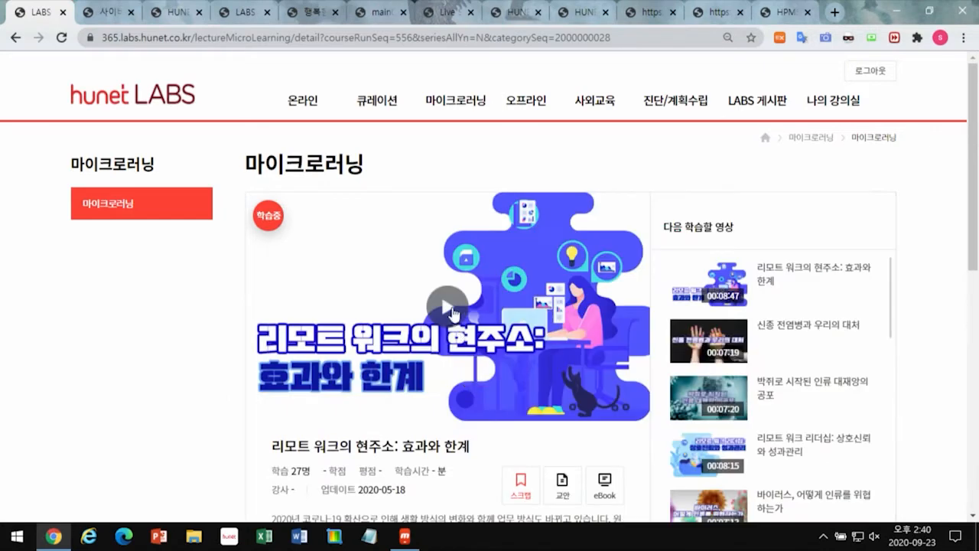
click(452, 310)
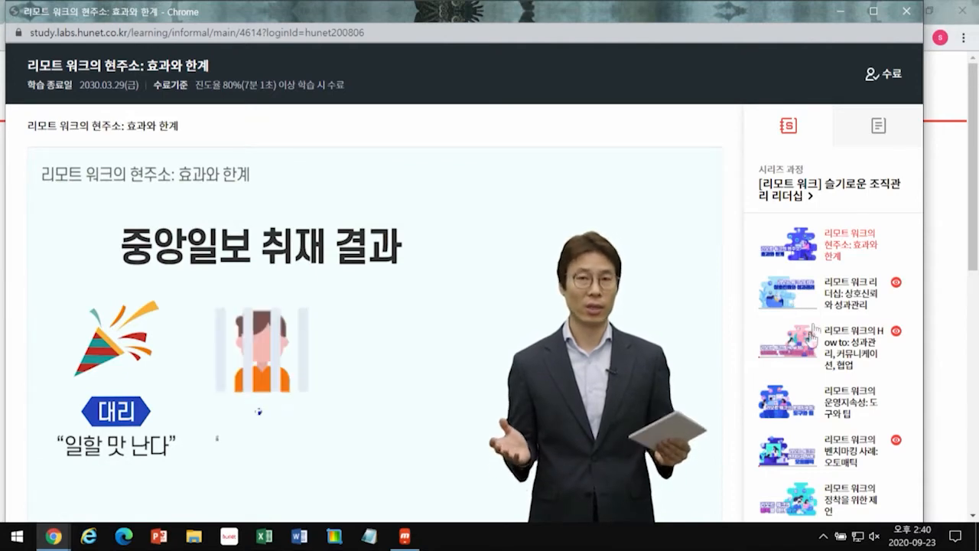
click(881, 127)
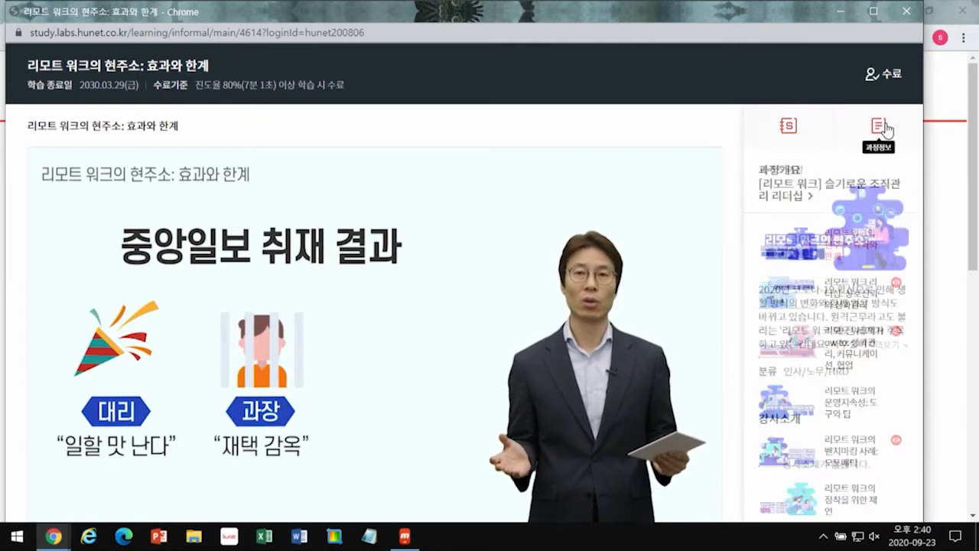
click(788, 127)
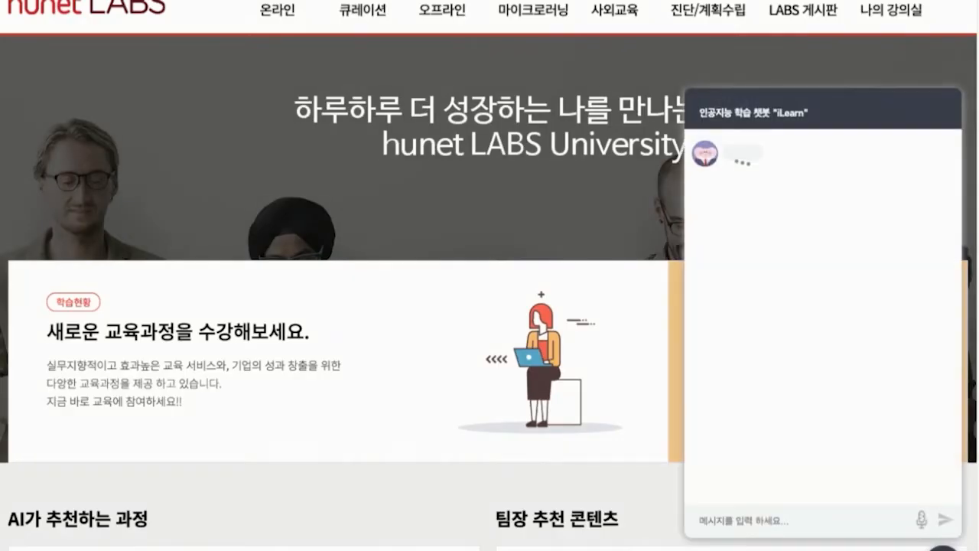
Step: Consult the iLearn chatbot's FAQ on 회원가입/회원정보, search its online courses for 마케팅 and browse the results
click(749, 212)
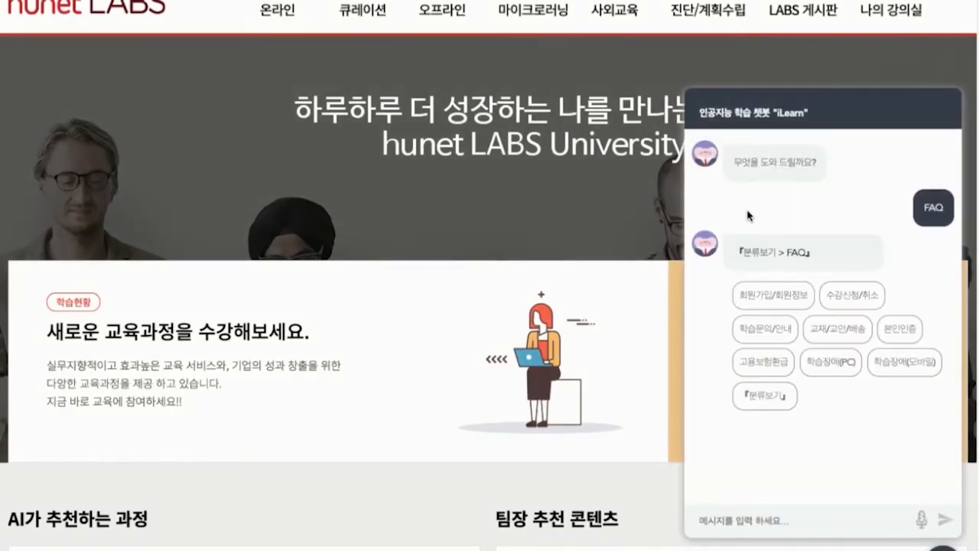
click(768, 294)
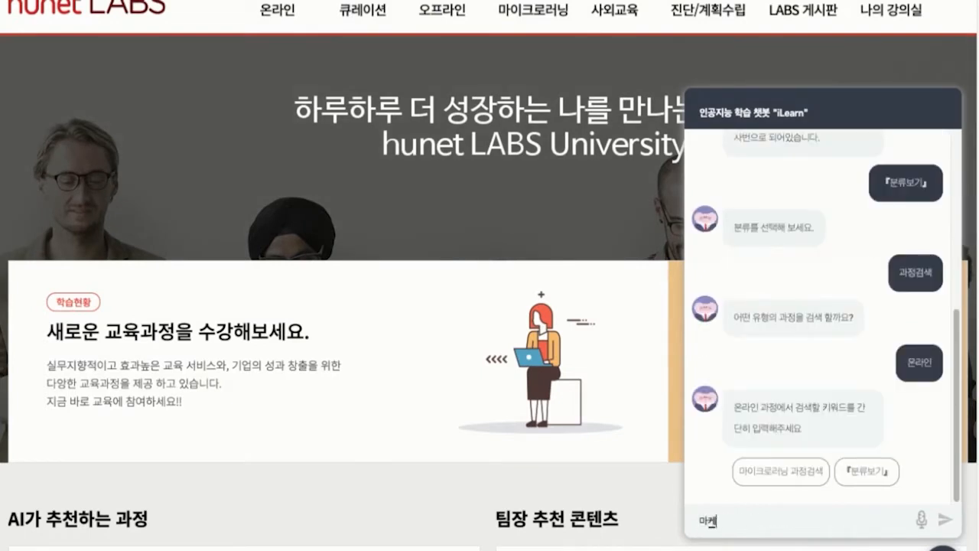
key(Return)
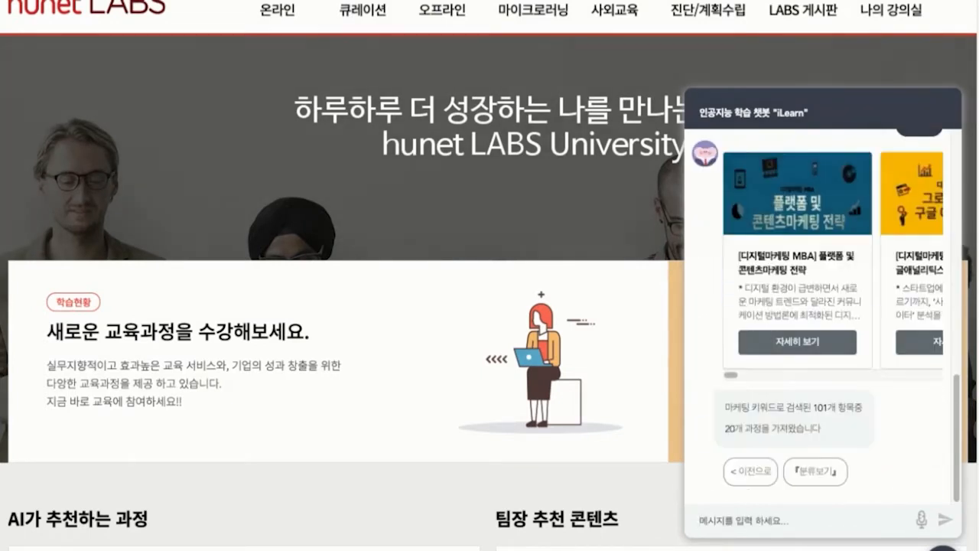
drag(730, 376, 774, 380)
Step: Request the iLearn chatbot's course recommendations (과정추천), browse them, and ask for the 학습현황 learning status
click(829, 474)
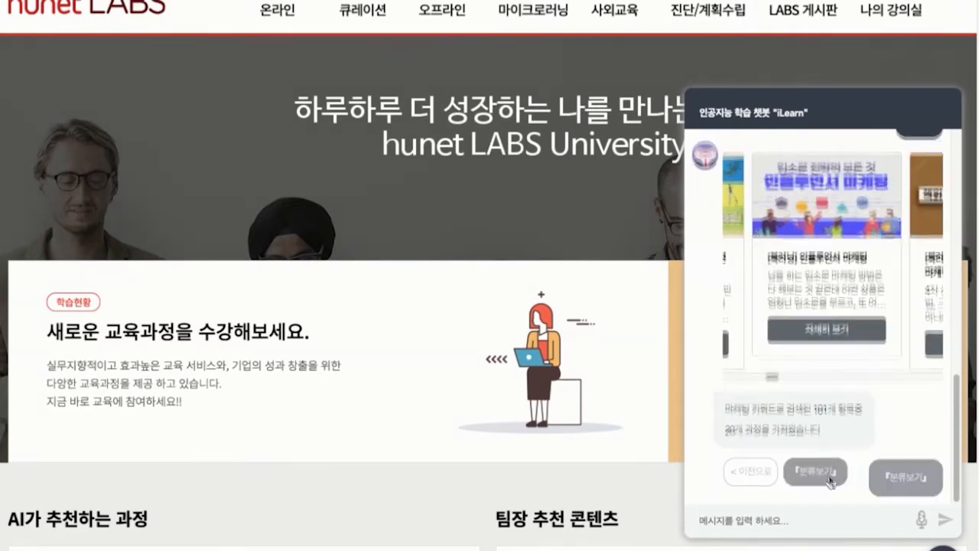
click(843, 482)
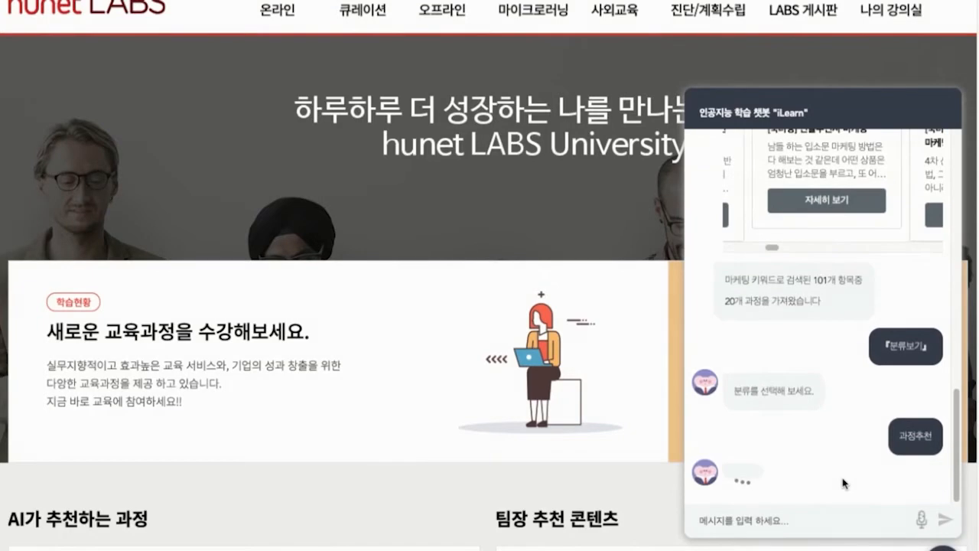
drag(734, 399, 747, 400)
click(763, 472)
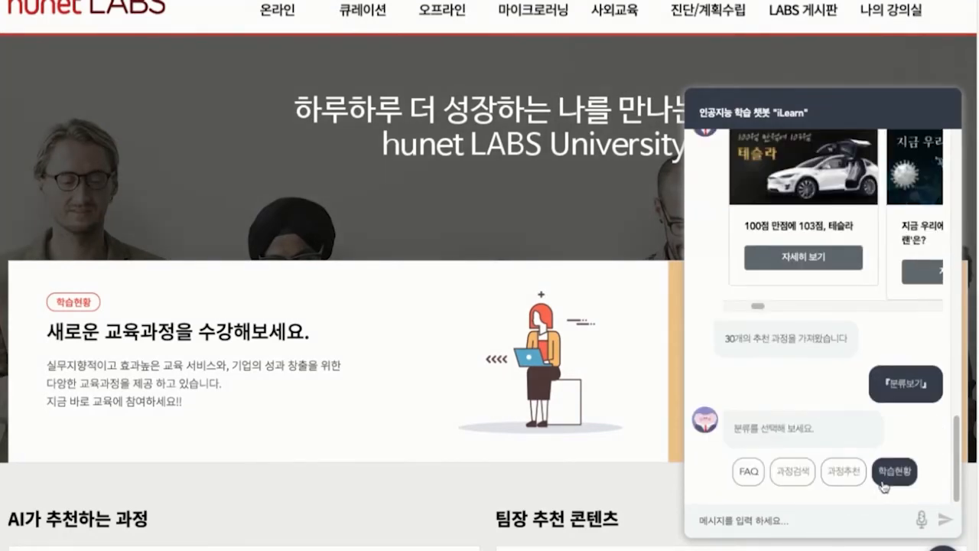
click(883, 485)
click(767, 483)
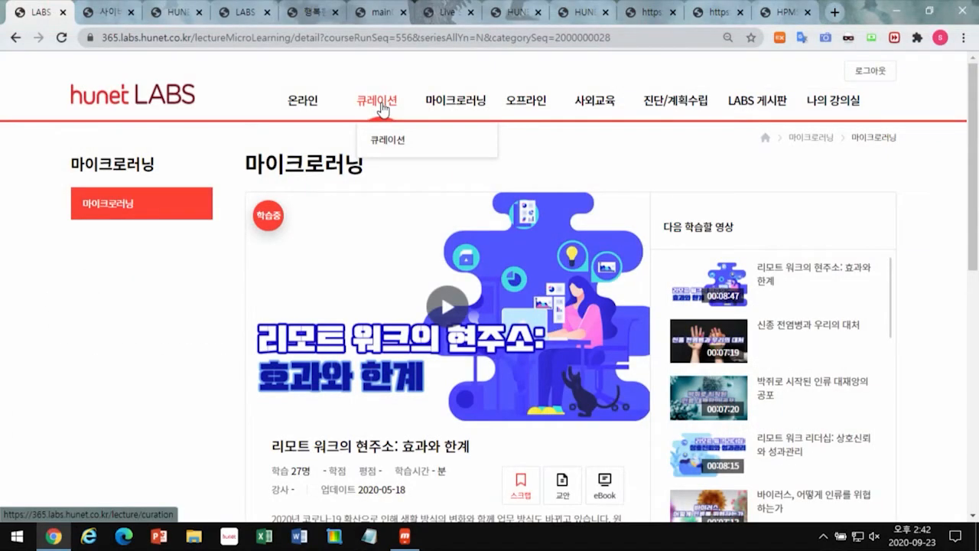
Step: Open the 큐레이션 page and show the courses recommended for team leaders of the same rank
click(389, 142)
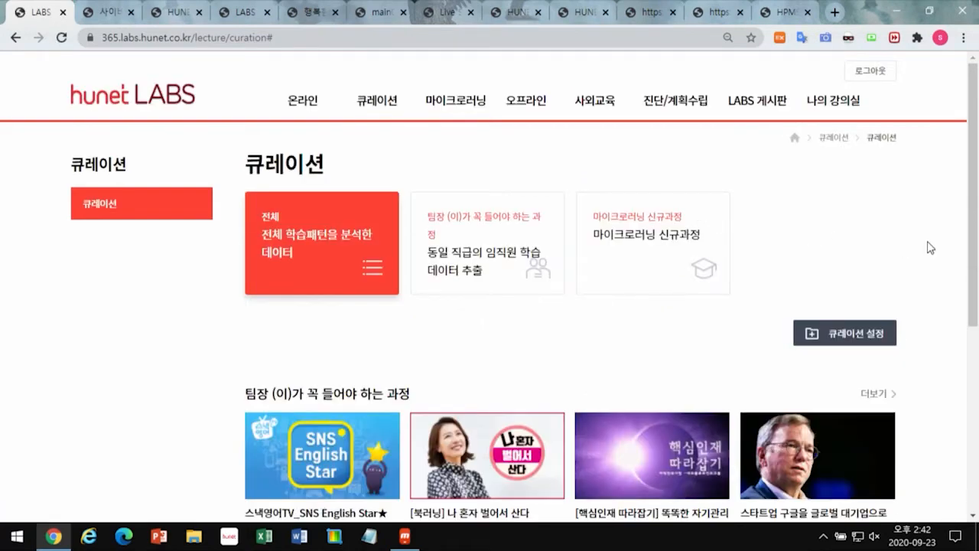
scroll(929, 253, down, 2)
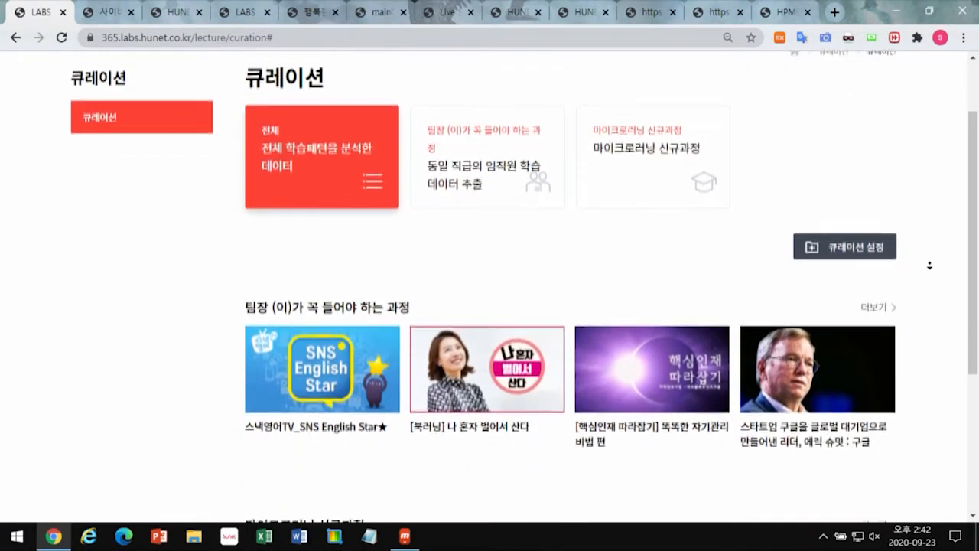
click(537, 149)
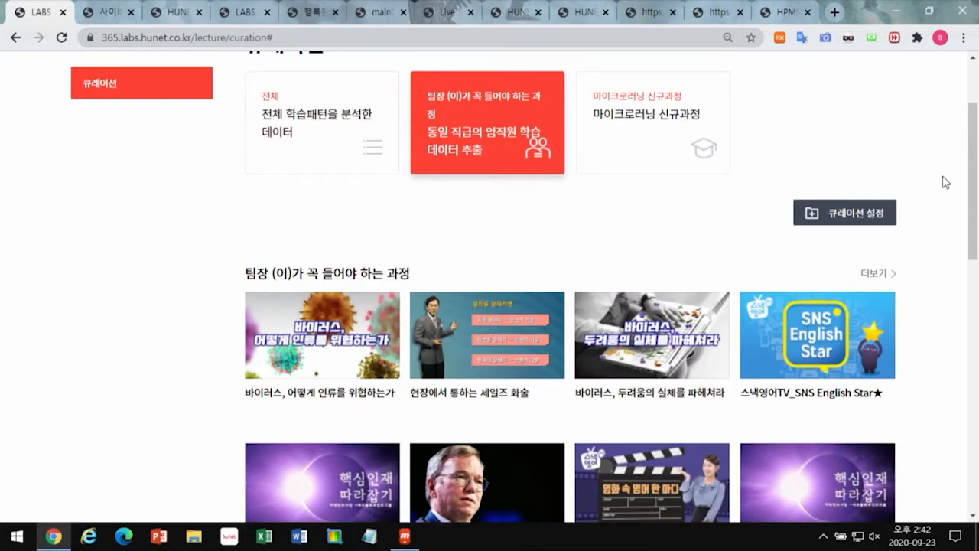
Step: In the curation settings, select 경영직무 and 비즈니스 스킬 for online, 경영직무 for microlearning, and recommended interests such as 동일직무 and 세계 경제와 트렌드
click(827, 217)
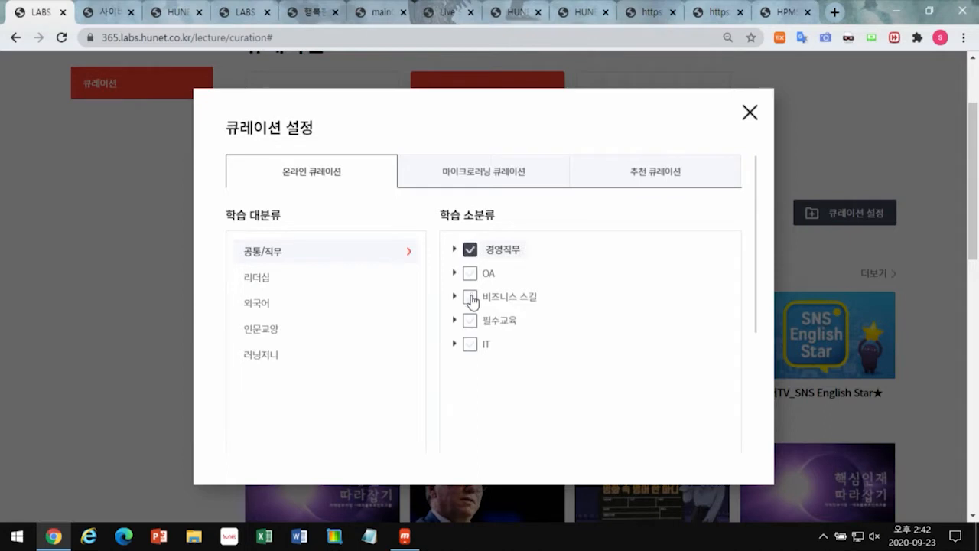
click(493, 175)
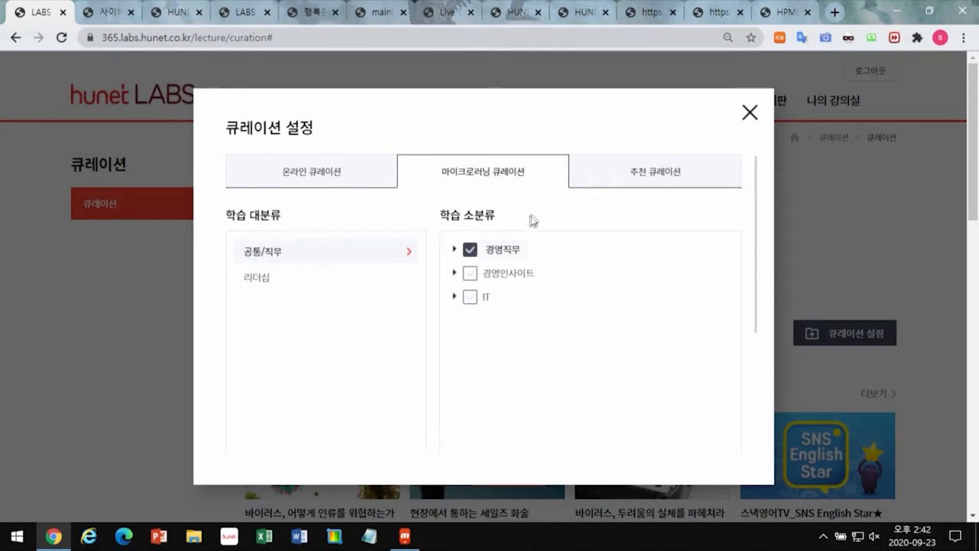
click(652, 176)
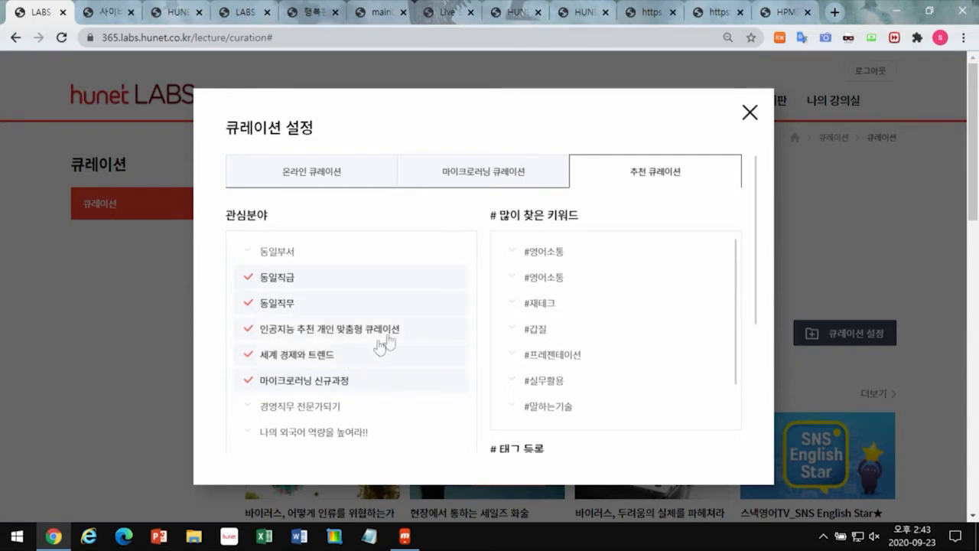
Step: Register the tag 빅데이터 in the recommended curation and save the curation settings
scroll(545, 260, down, 5)
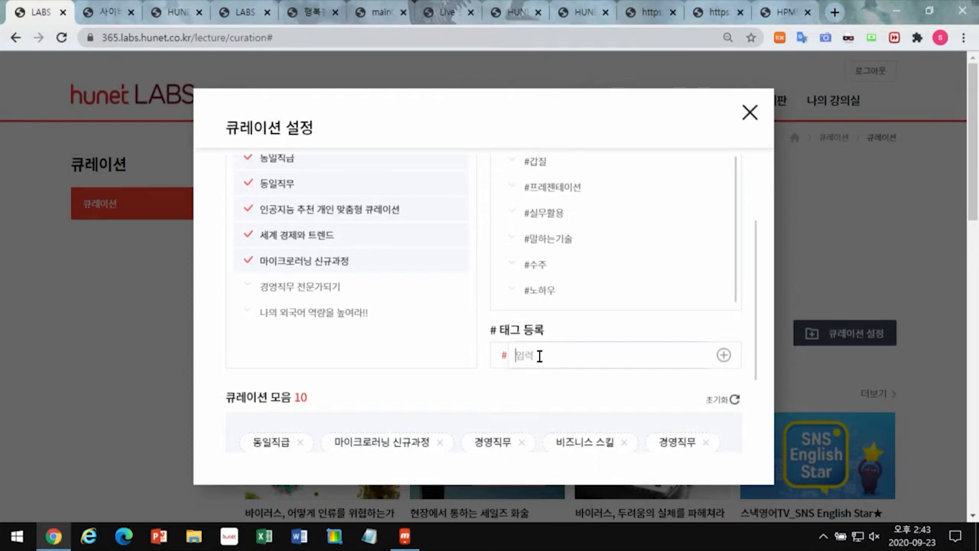
text(이터)
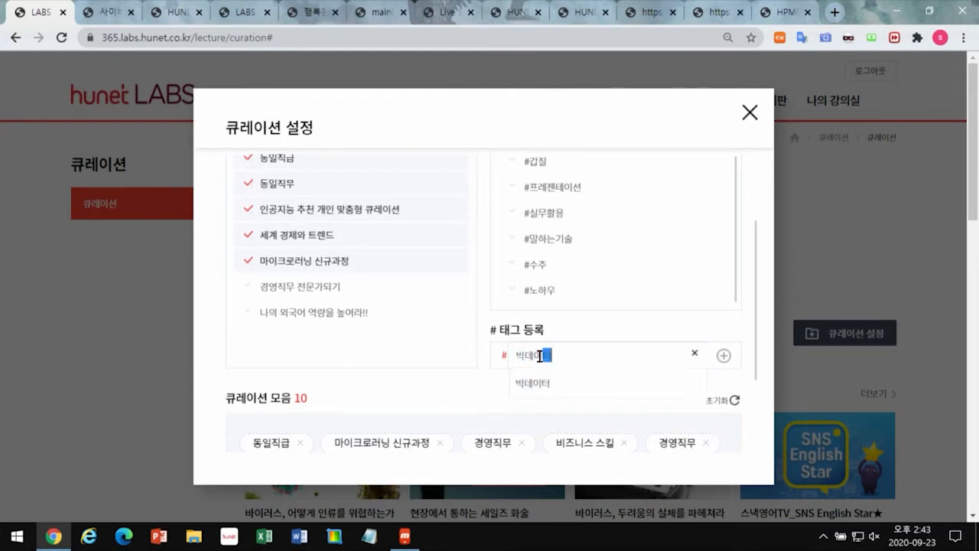
click(552, 386)
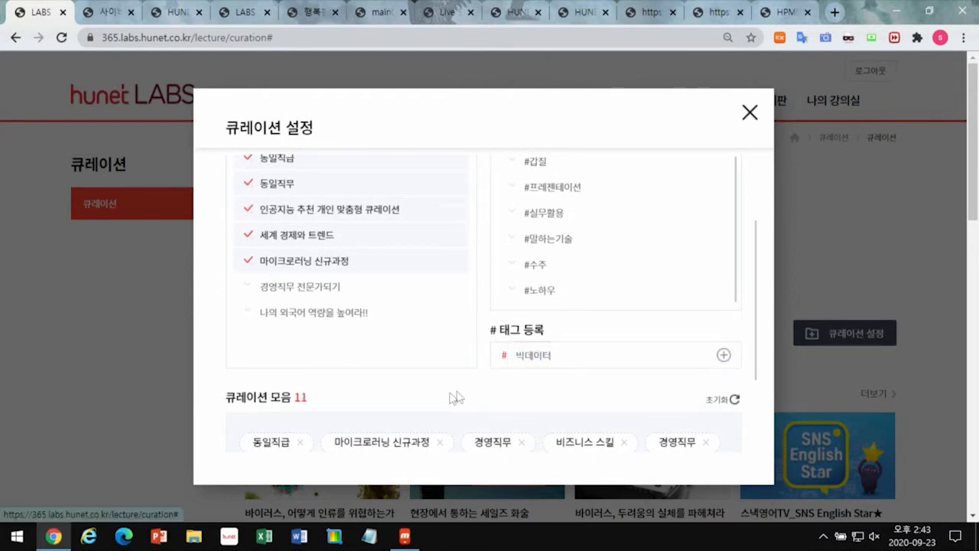
scroll(566, 379, down, 3)
drag(550, 336, 473, 320)
click(431, 442)
key(Return)
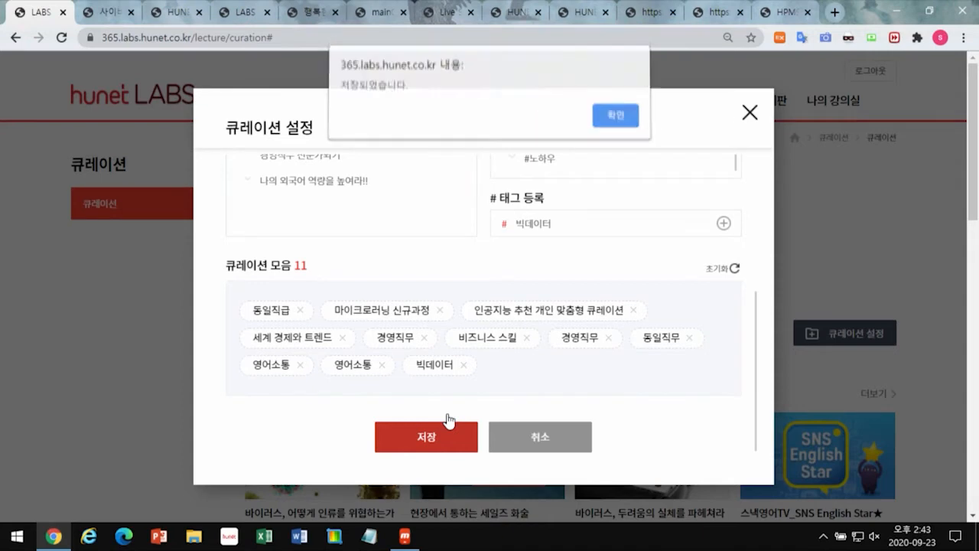
key(Return)
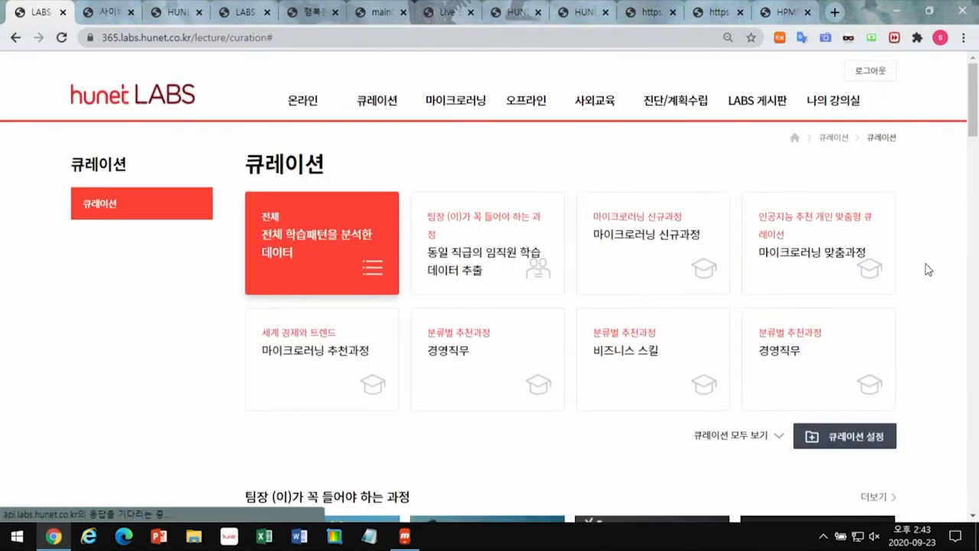
Step: Expand the full set of curation categories and examine the recommended course lists on the page
click(758, 438)
middle_click(926, 350)
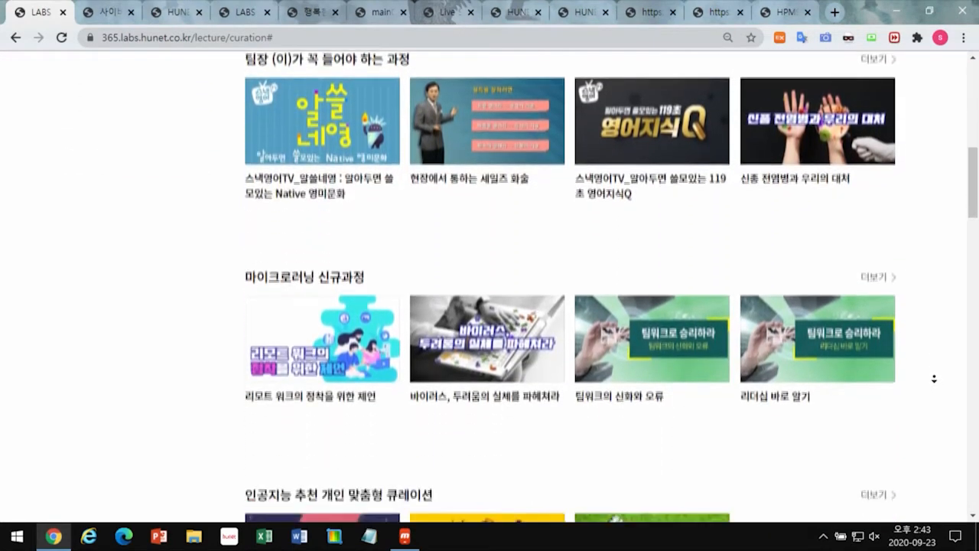
click(936, 381)
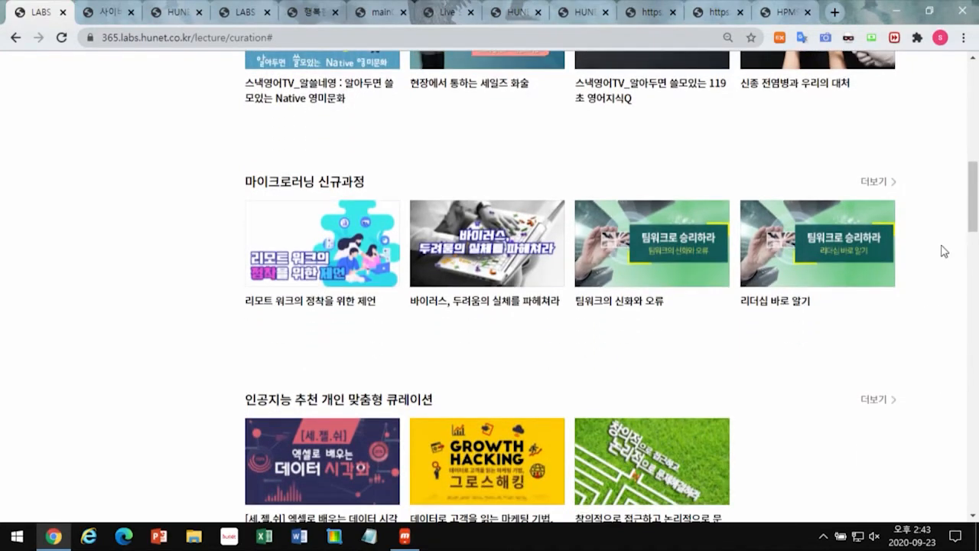
drag(970, 218, 969, 114)
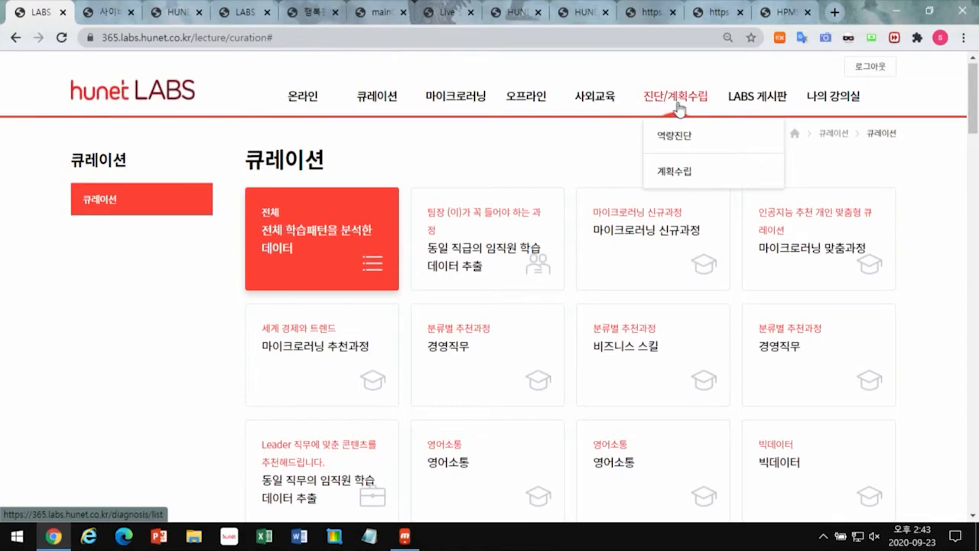
Step: Open the LABS 피드게시판 board and look through its feed posts
mouse_move(750, 130)
click(765, 178)
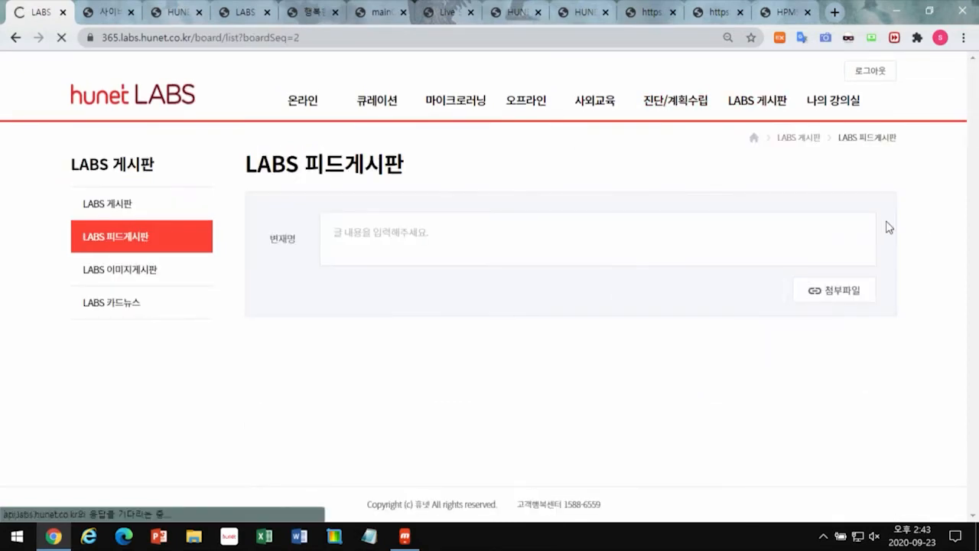
middle_click(930, 247)
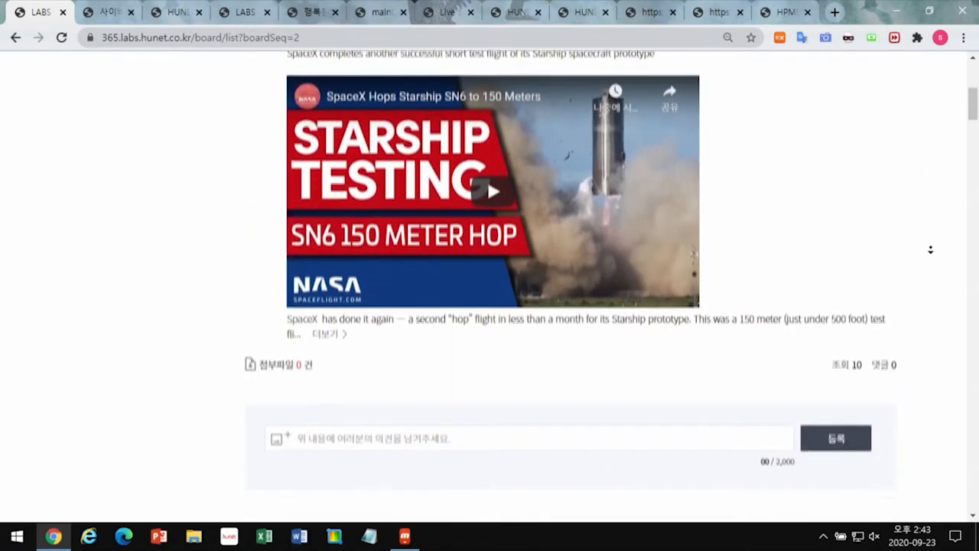
click(933, 254)
drag(973, 127, 972, 92)
Step: Open the conflict-style 셀프테스트 post in LABS 카드뉴스 and page forward through its cards
mouse_move(747, 97)
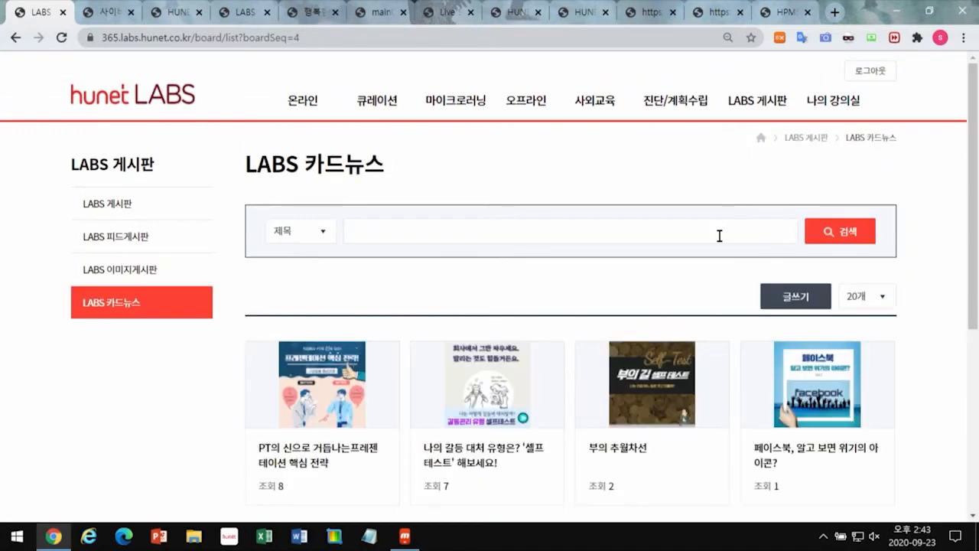
click(517, 376)
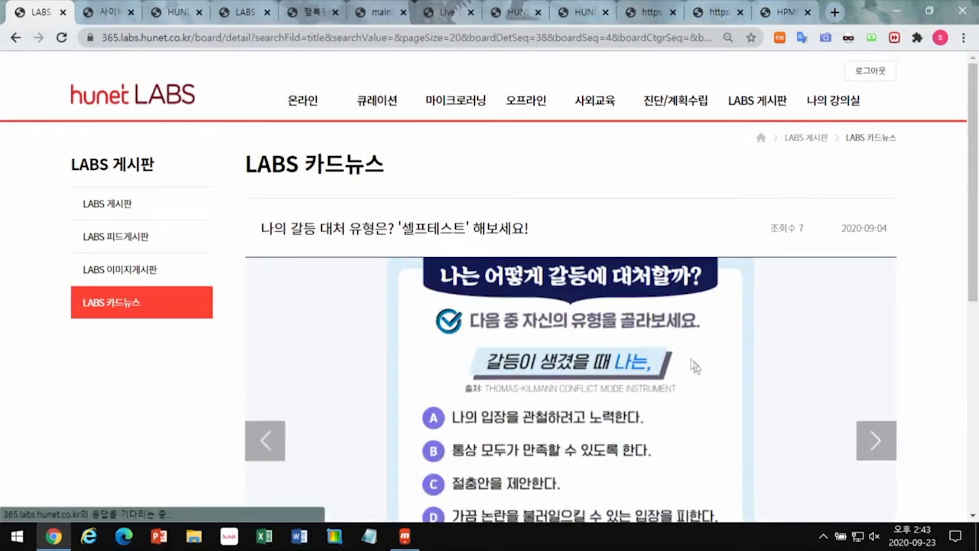
scroll(934, 354, down, 1)
click(890, 375)
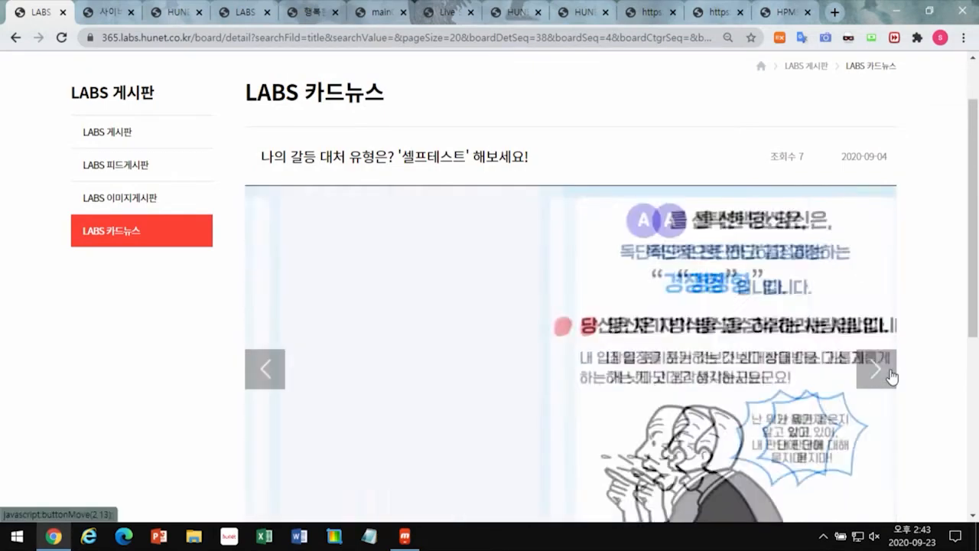
click(882, 374)
click(882, 375)
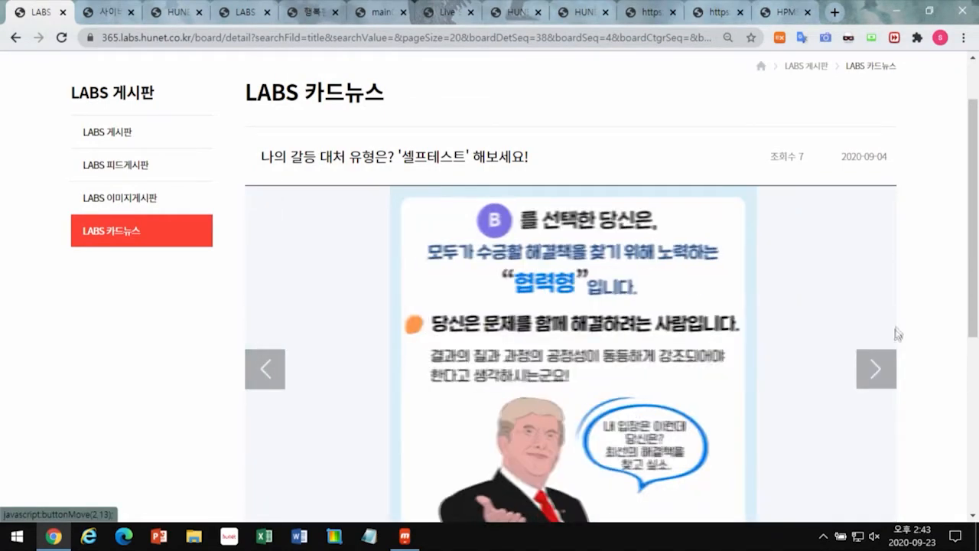
scroll(930, 294, up, 1)
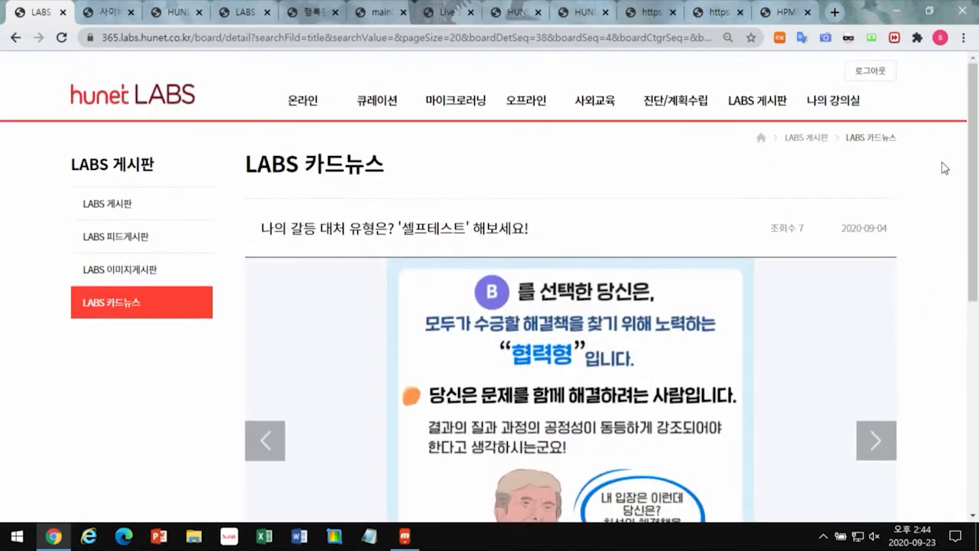
Step: Open the 학습패턴 page of 나의 강의실 and review the profile, comments and online/offline learning history
mouse_move(841, 150)
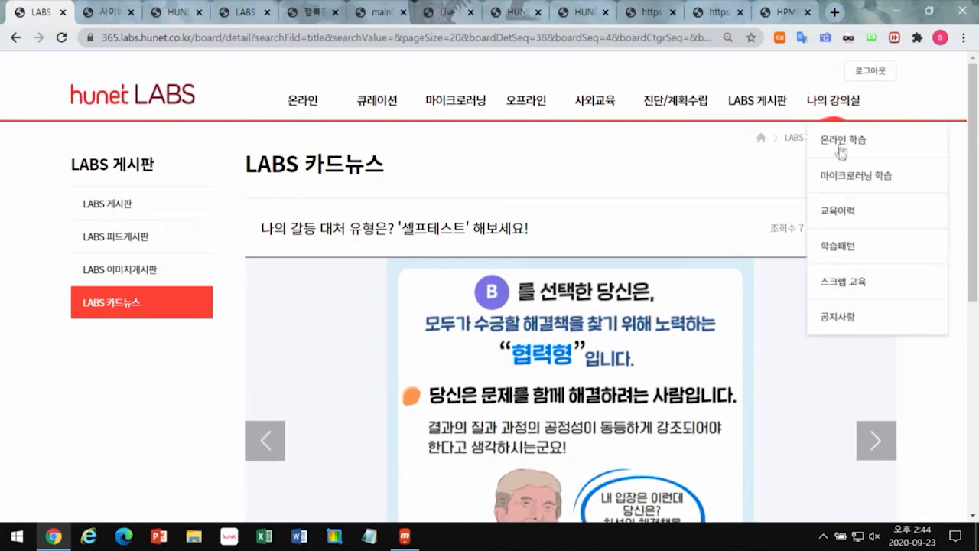
click(842, 248)
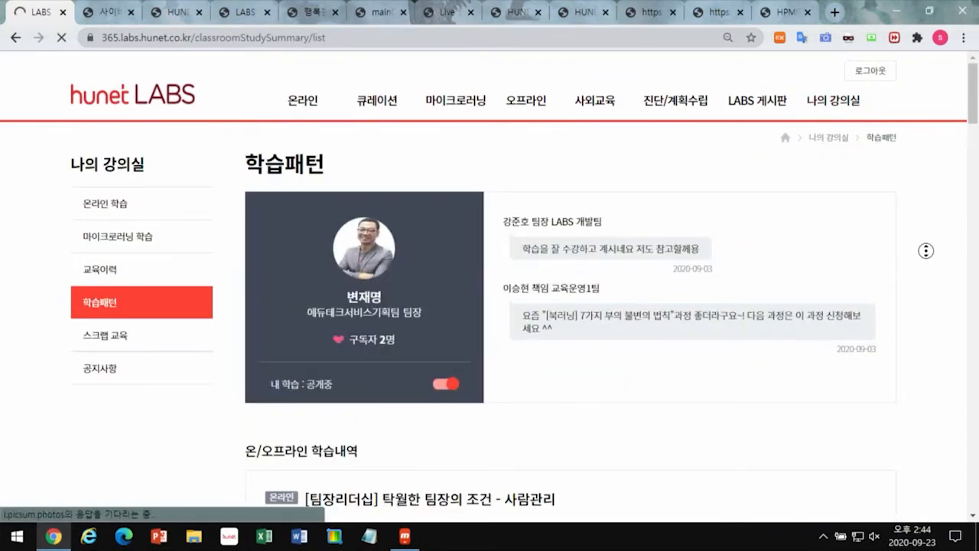
scroll(925, 250, down, 2)
scroll(932, 275, down, 2)
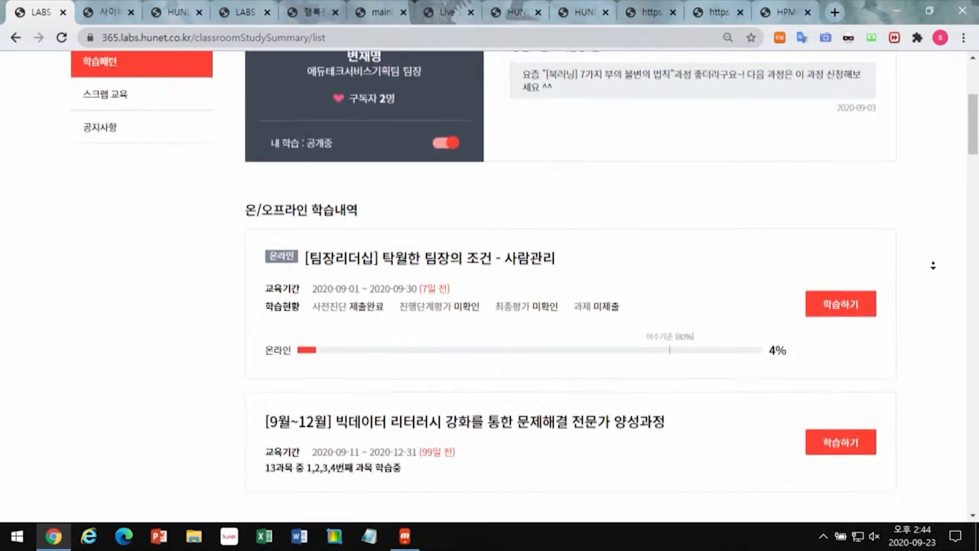
scroll(933, 265, down, 2)
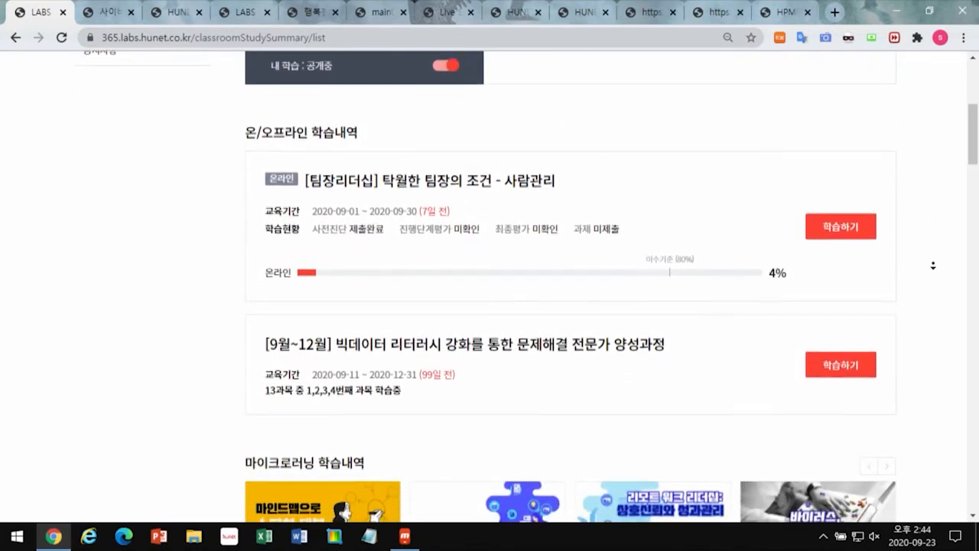
scroll(932, 265, down, 2)
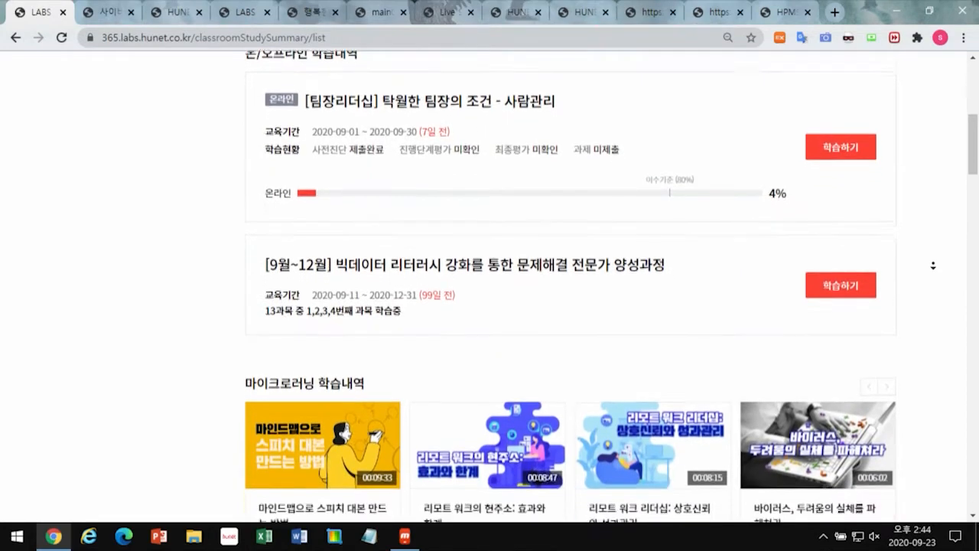
Step: Examine the rest of the 학습패턴 page: microlearning history, subscribed colleagues, most active learners, learning charts and 학습 관심분야
scroll(932, 265, down, 7)
scroll(932, 284, down, 7)
scroll(930, 275, down, 14)
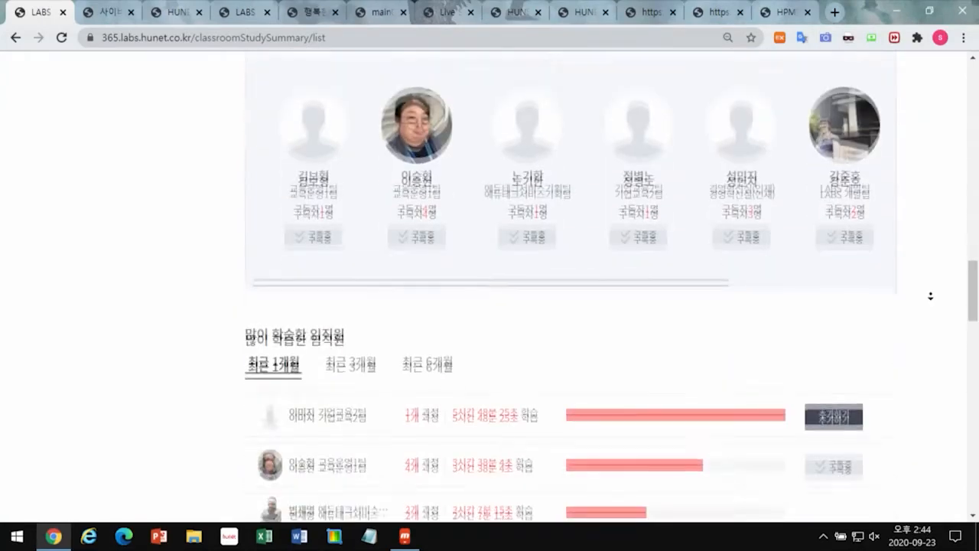
scroll(930, 295, down, 9)
scroll(928, 272, down, 4)
scroll(928, 264, down, 2)
scroll(928, 265, down, 2)
scroll(928, 265, down, 3)
scroll(928, 274, down, 7)
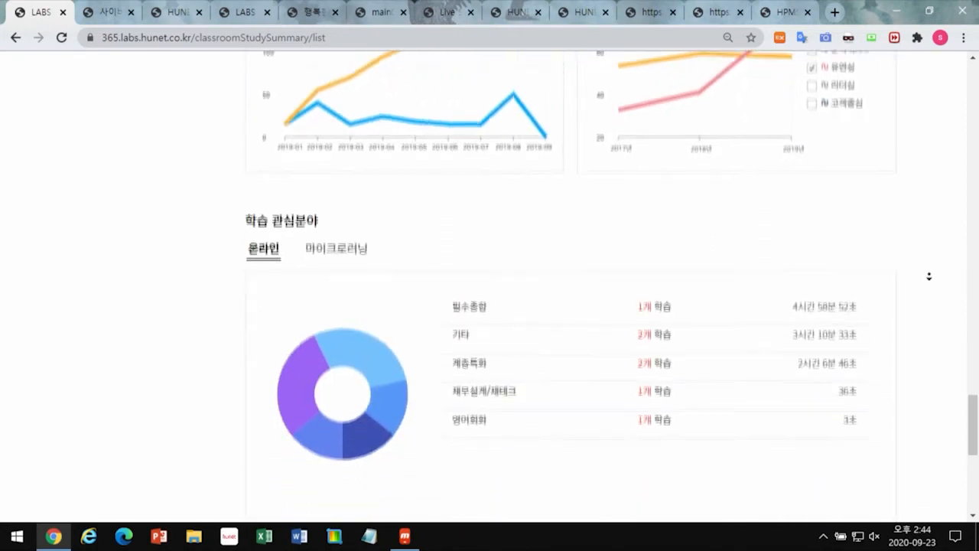
Step: Review the online 학습 관심분야 breakdown and the 학습 패턴 chart of weekly learning hours
scroll(928, 276, down, 1)
scroll(929, 265, down, 2)
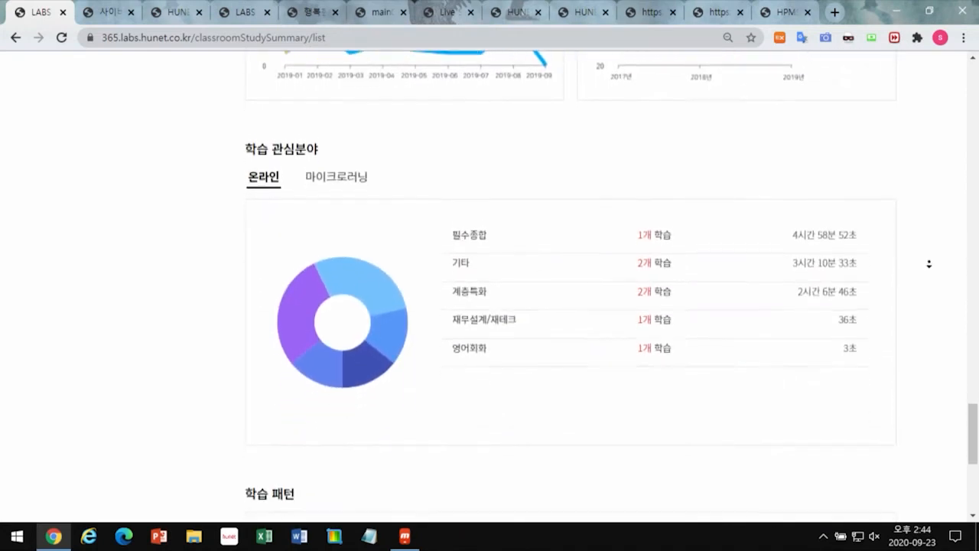
scroll(929, 270, down, 4)
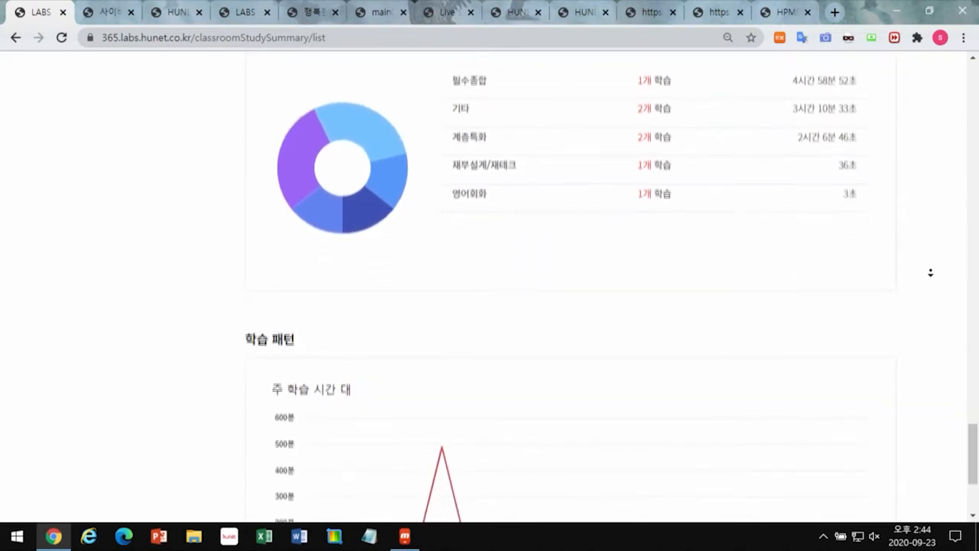
scroll(930, 271, down, 1)
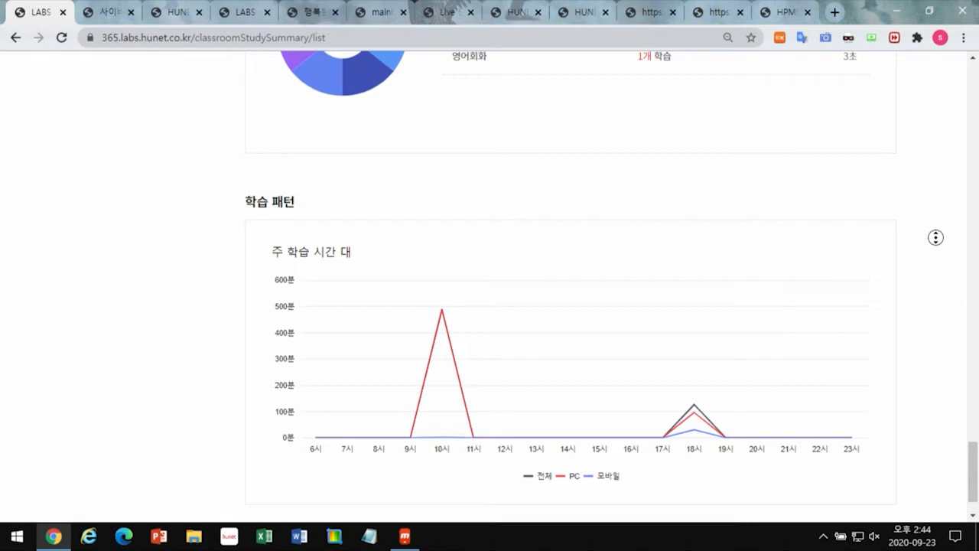
Step: Open the profile details of a subscribed colleague in the 많이 학습한 임직원 ranking and look through them
scroll(933, 229, up, 7)
scroll(932, 207, up, 9)
scroll(933, 207, up, 10)
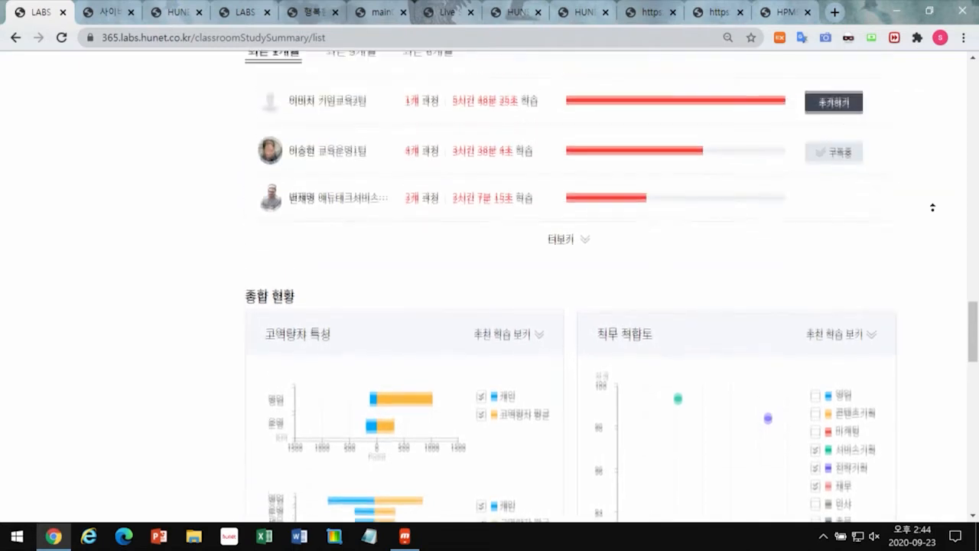
scroll(933, 207, up, 1)
click(847, 206)
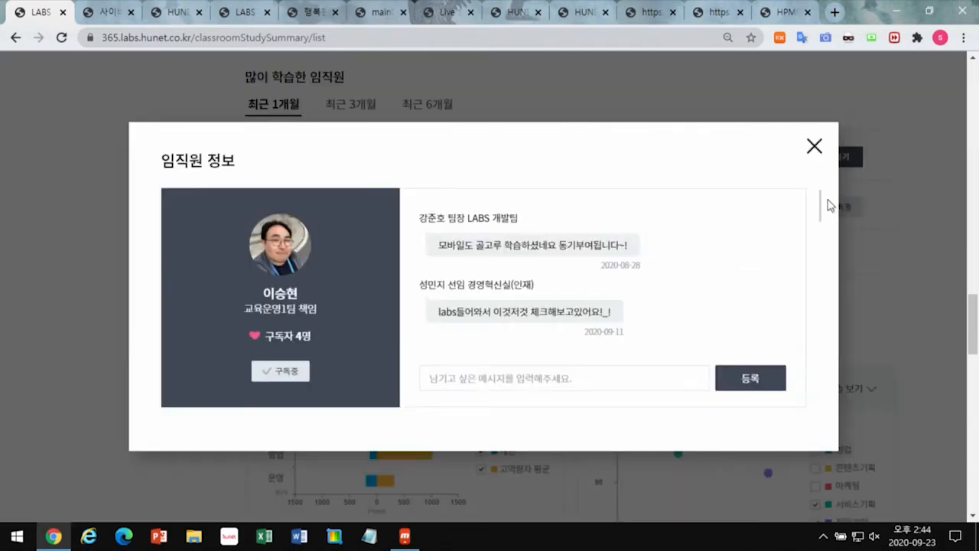
drag(819, 201, 822, 371)
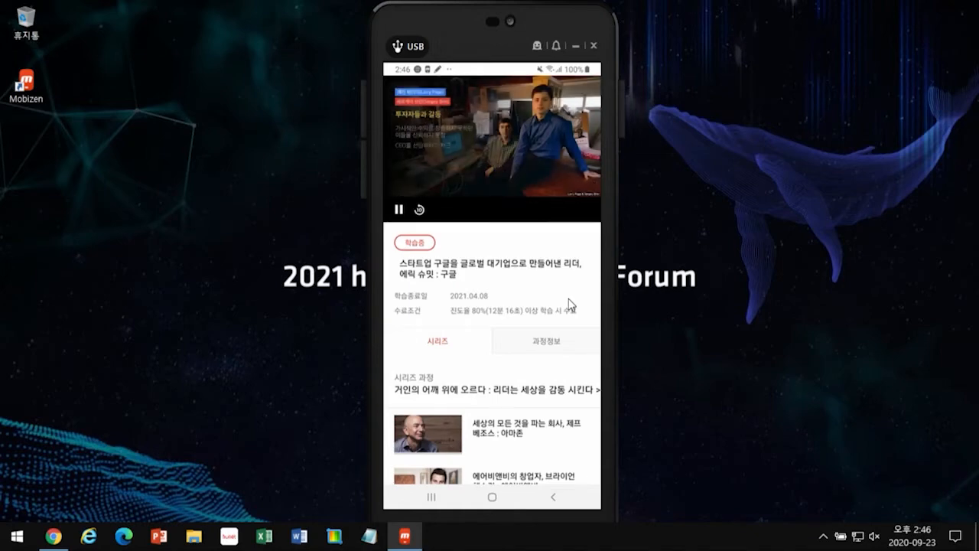
Step: In the mirrored mobile app, look through a microlearning video's series list and the learning home of the 탁월한 팀장의 조건 course
scroll(568, 304, down, 5)
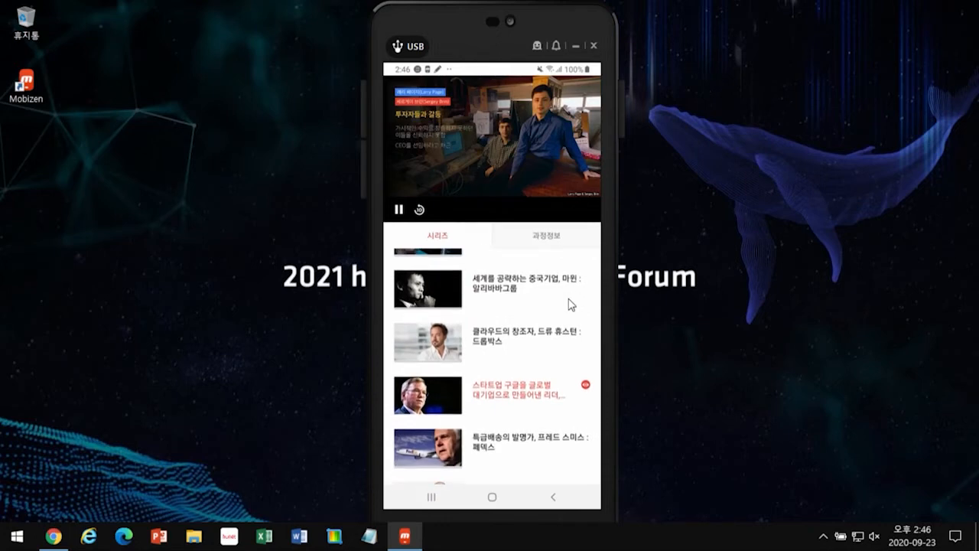
scroll(568, 305, down, 1)
scroll(568, 305, right, 3)
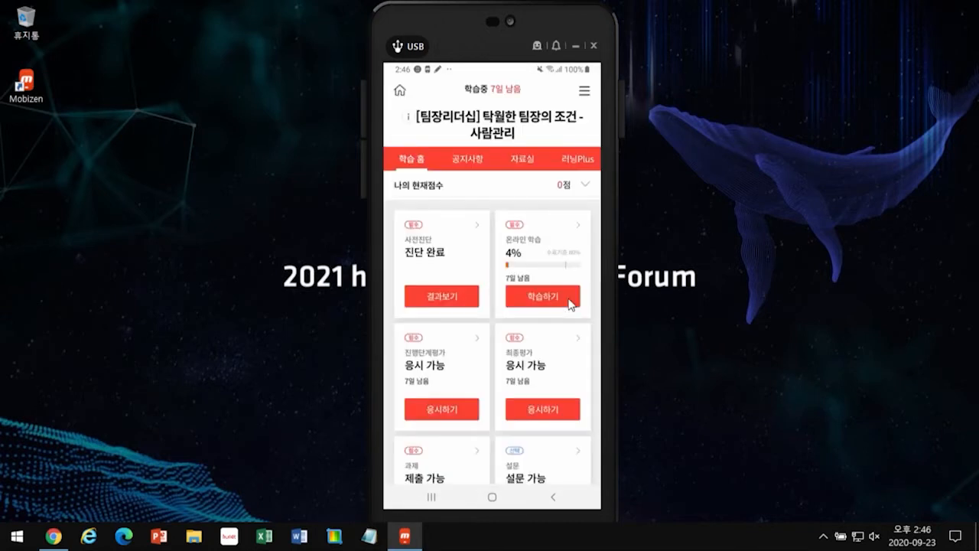
scroll(571, 305, down, 1)
scroll(571, 304, up, 1)
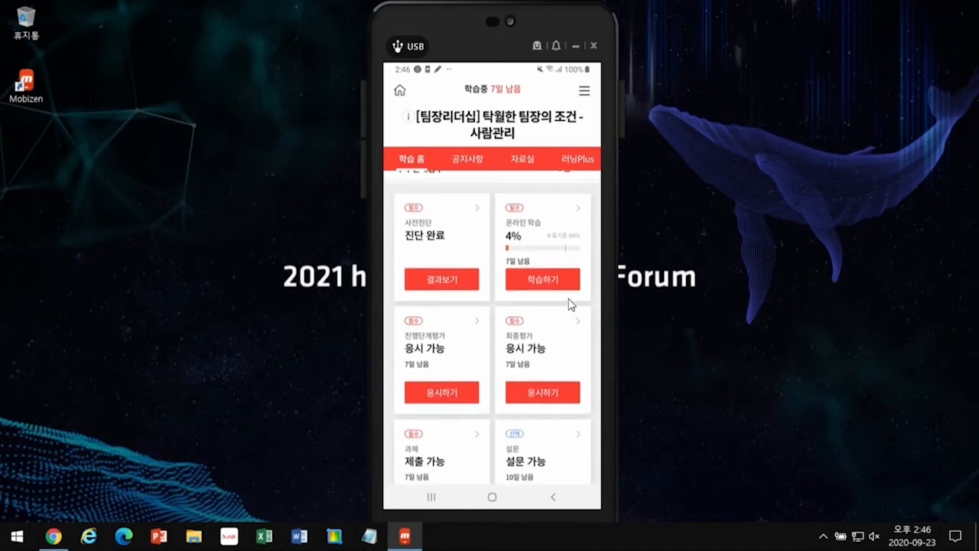
click(568, 299)
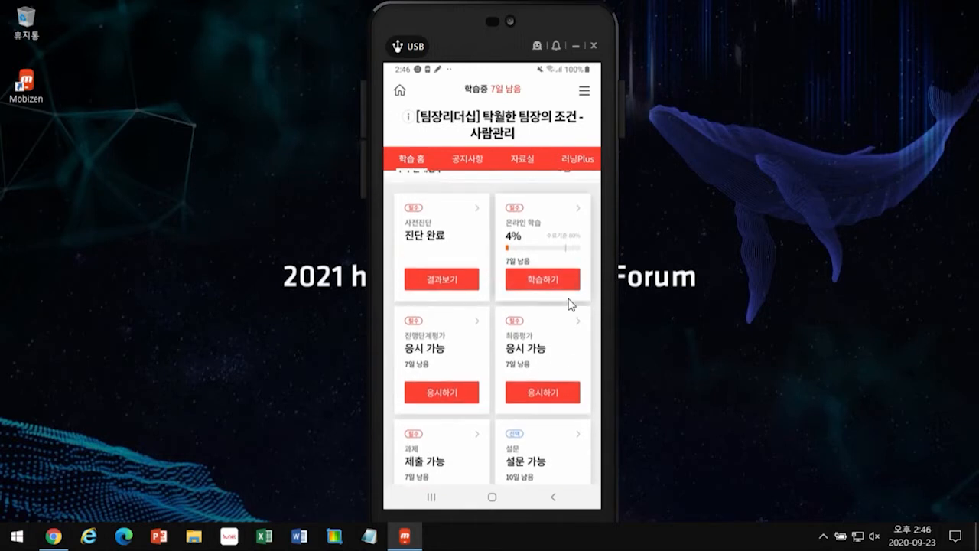
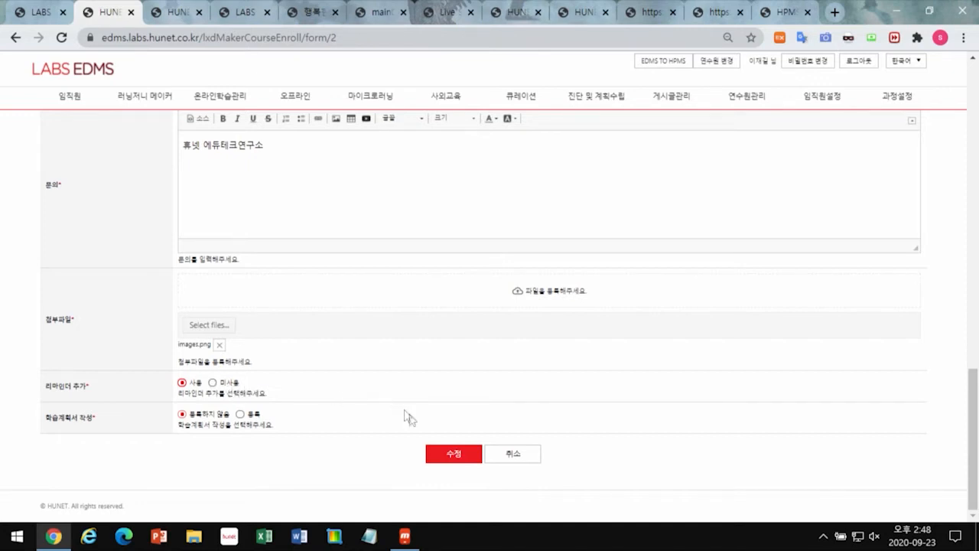
Step: Save the LABS EDMS course form and add the online [북러닝] 빅데이터, 사람을 읽다 and offline 입문자를 위한 딥러닝 실무와 실제사례 연구 components
click(447, 454)
key(Return)
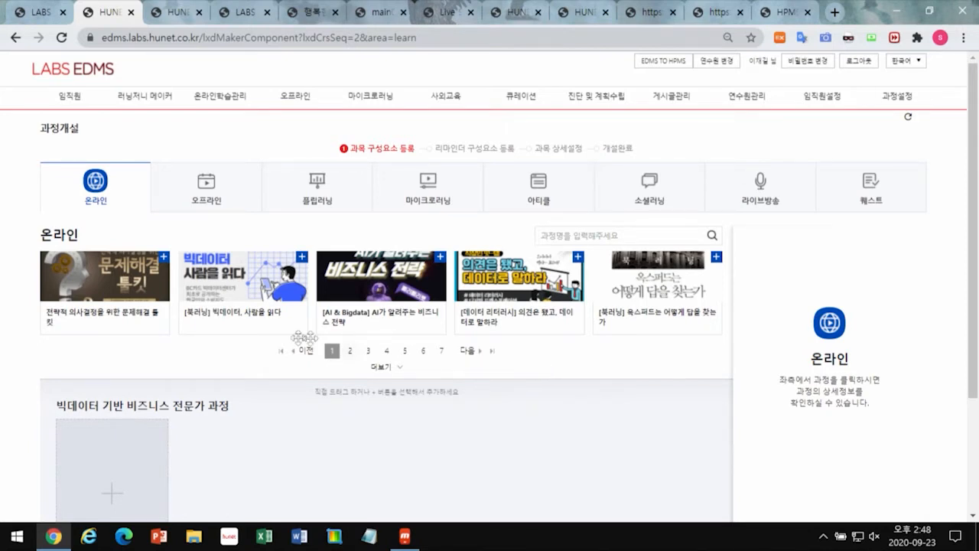
drag(233, 277, 130, 443)
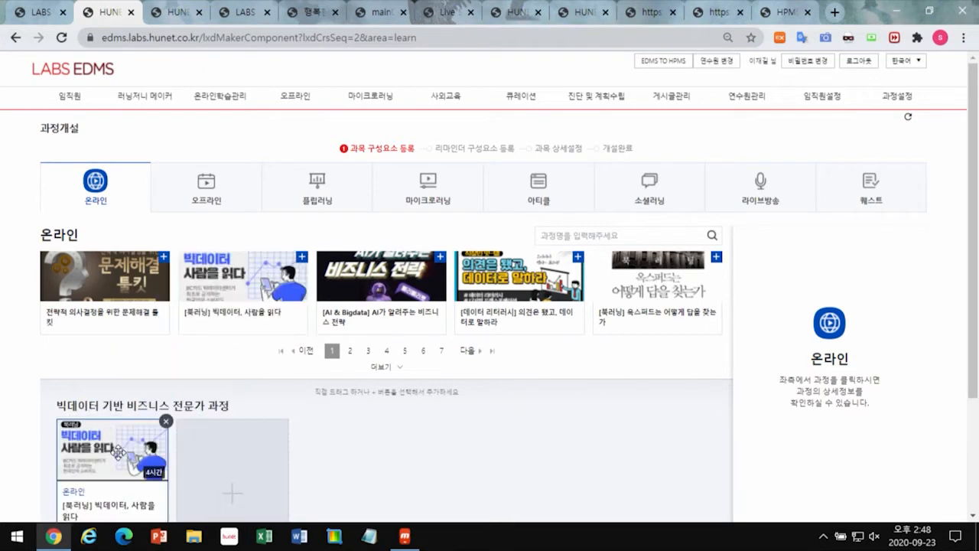
click(219, 192)
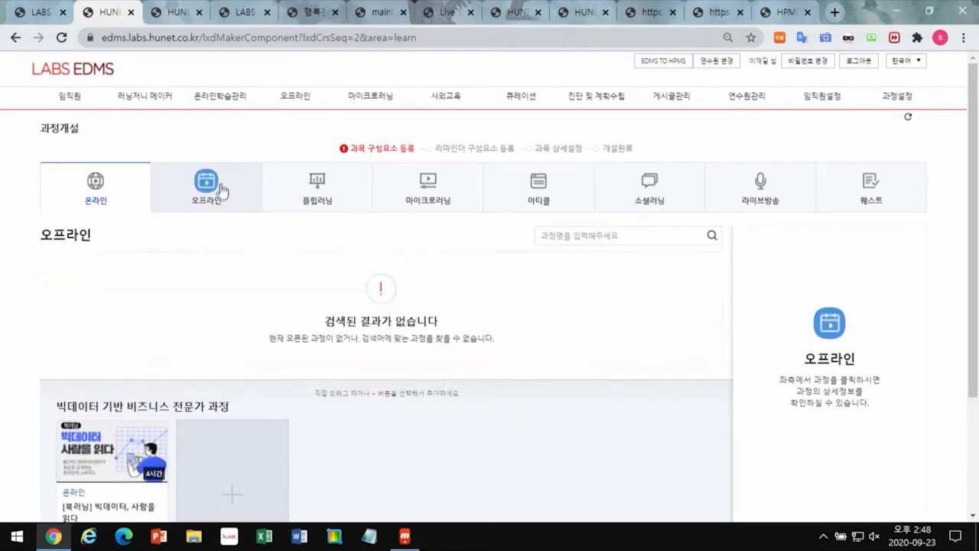
drag(125, 283, 229, 437)
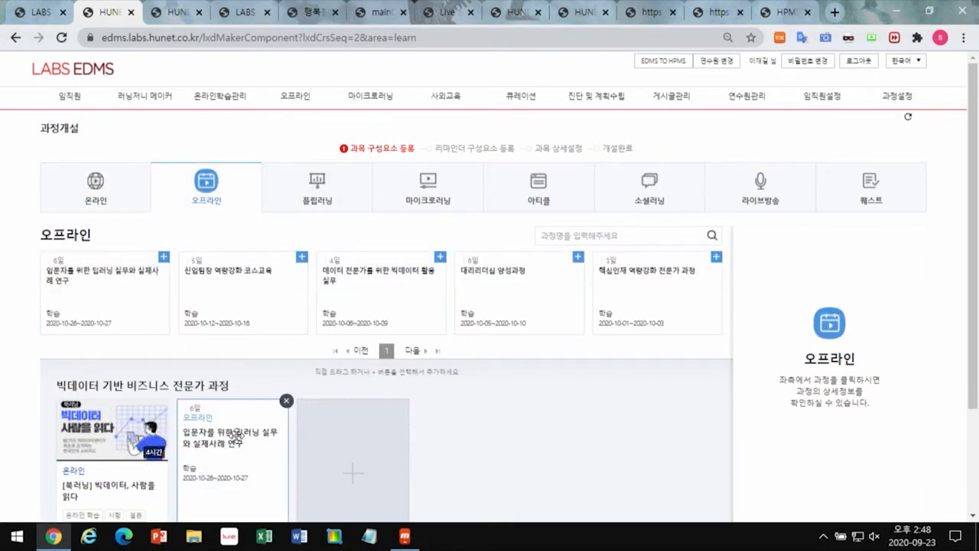
Step: Add the live broadcast Month 1 Live - 데이터 사고력 핵심 Summary and the online course [AI & Bigdata] AI가 알려주는 비즈니스 전략 to the course
click(757, 200)
drag(380, 291, 352, 459)
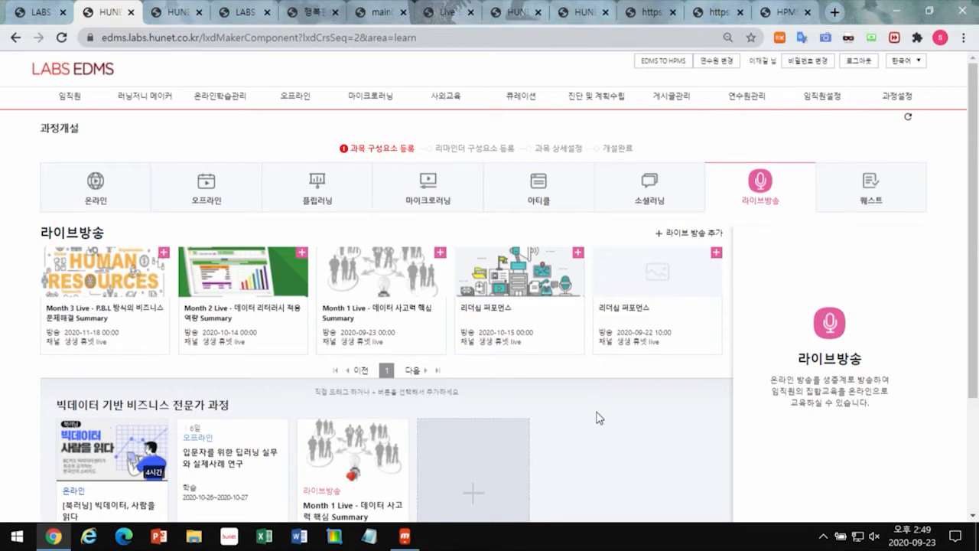
click(113, 184)
drag(352, 271, 443, 436)
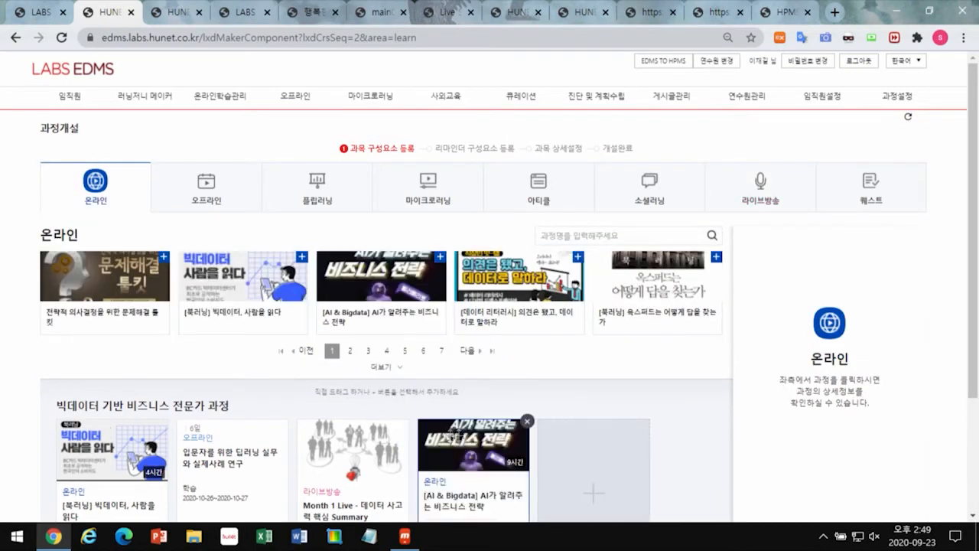
Step: Add the social learning board 코칭/Q&A 게시판 and the live broadcast Month 2 Live - 데이터 리터러시 적용역량 Summary to the course
click(633, 190)
drag(245, 275, 589, 440)
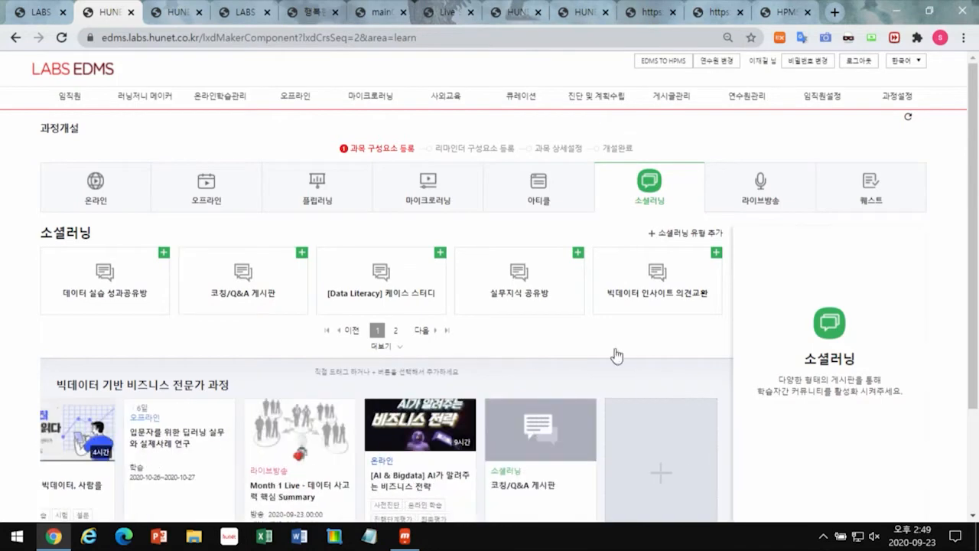
click(759, 200)
drag(230, 271, 653, 425)
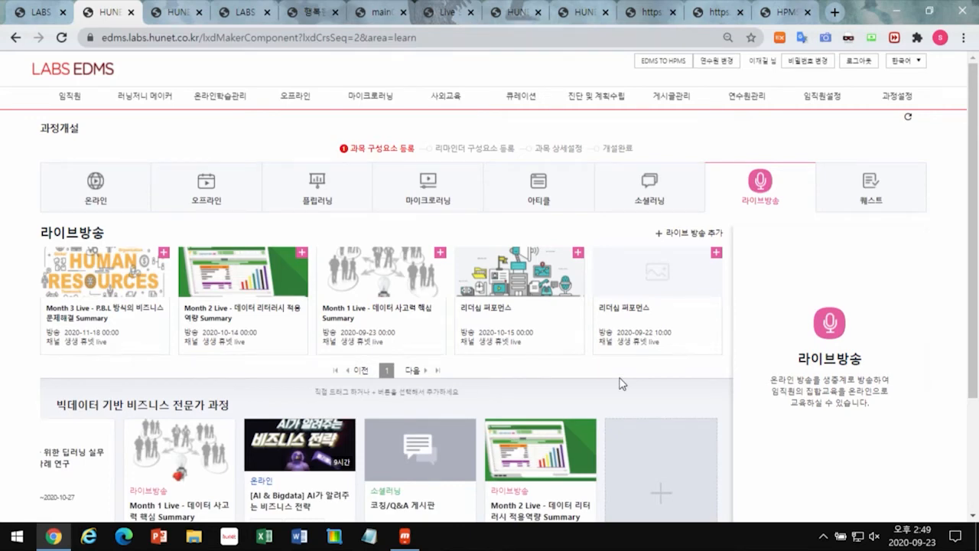
Step: Add the articles 디지털 리터러시란? and 나이팅게일과 세종대왕의 공통점은? 데이터 리터러시 to the course
click(549, 197)
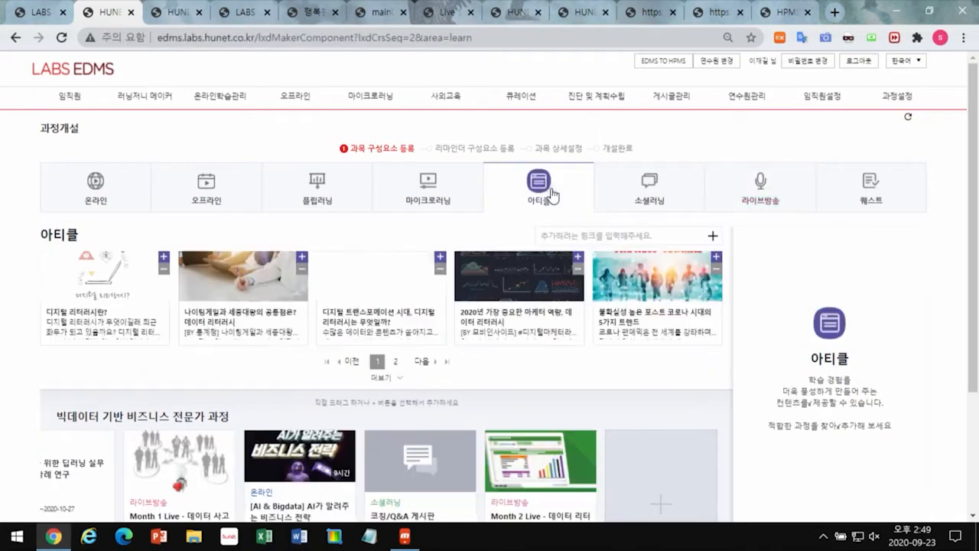
drag(134, 285, 681, 470)
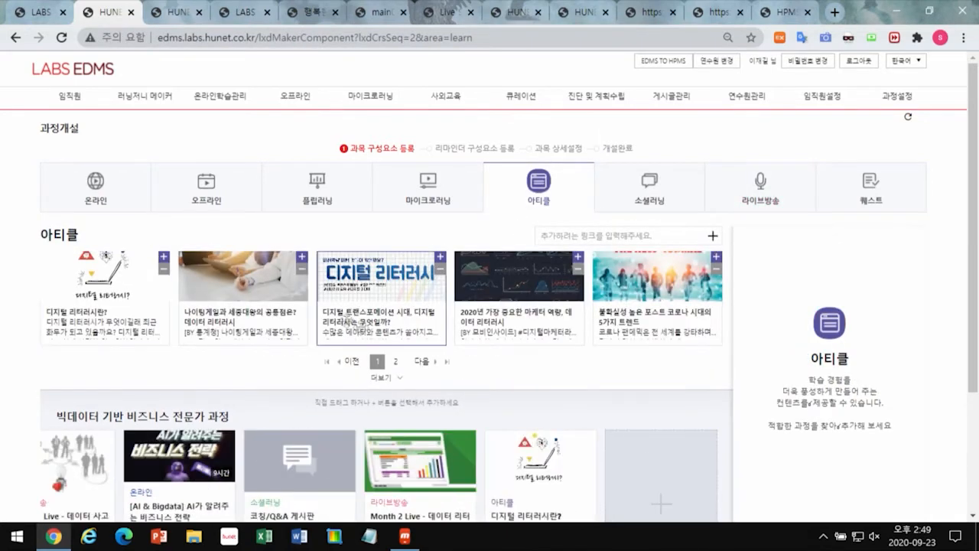
drag(271, 286, 673, 468)
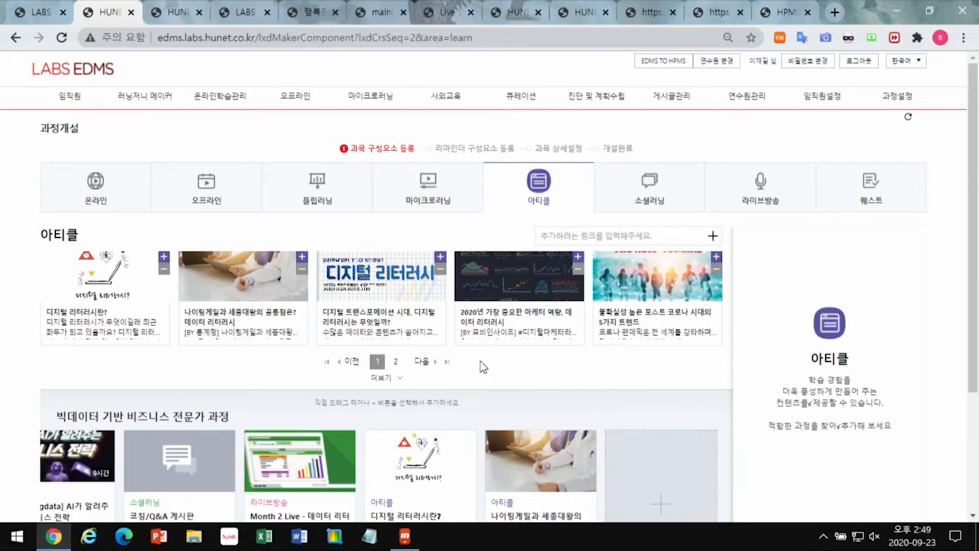
Step: Add the quests 데이터 커뮤니케이션 미션 and 데이터 가설검증 미션 to the course
click(870, 195)
drag(167, 295, 657, 451)
drag(263, 277, 628, 436)
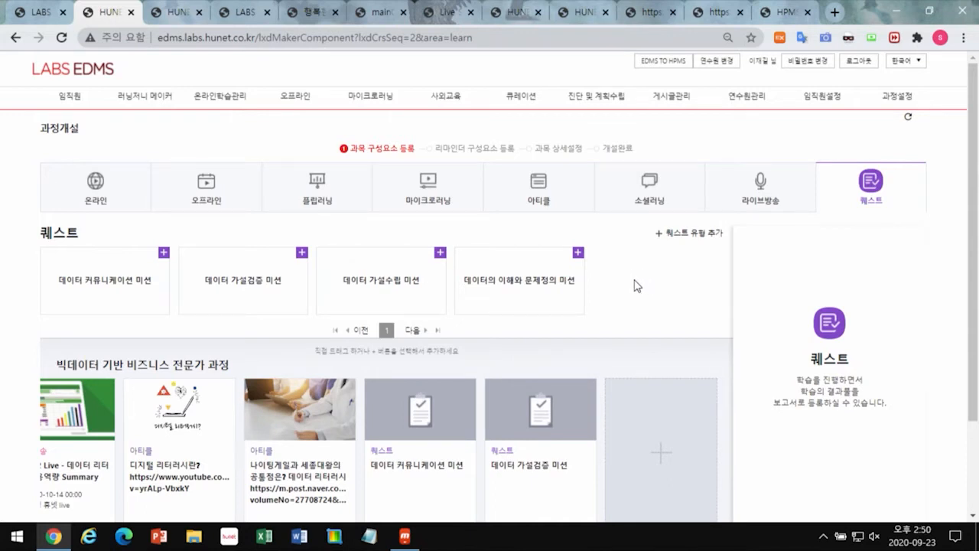
Step: Add the microlearning videos 언택트시대, 재택근무의 성과를 높이는 법 and 구글이 만든 세계는 계속될 것인가? to the course
click(425, 201)
drag(134, 276, 658, 458)
drag(275, 290, 680, 458)
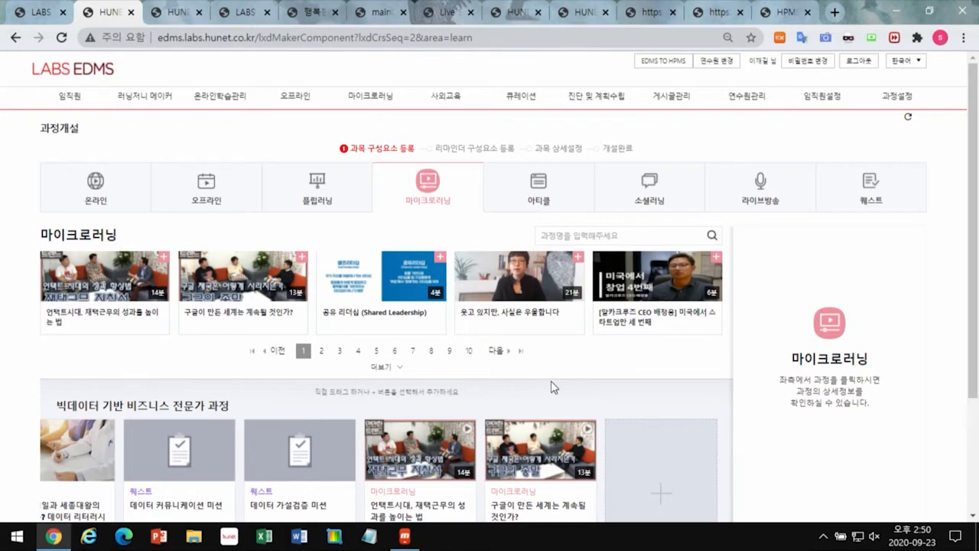
Step: Proceed to the reminder component stage and add the microlearning 식탁위의 경제학자들 from page 5 of the list
scroll(554, 387, down, 2)
click(534, 465)
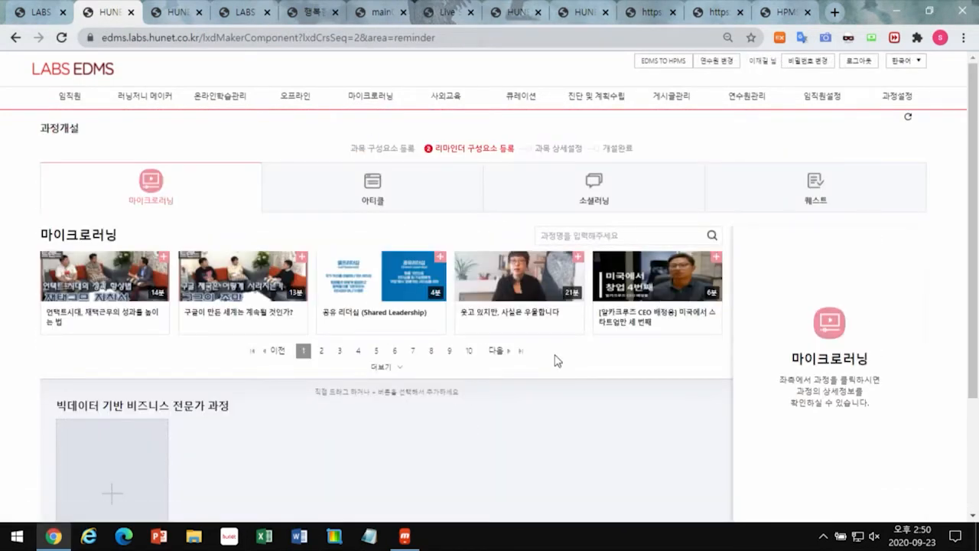
click(376, 350)
drag(255, 289, 115, 459)
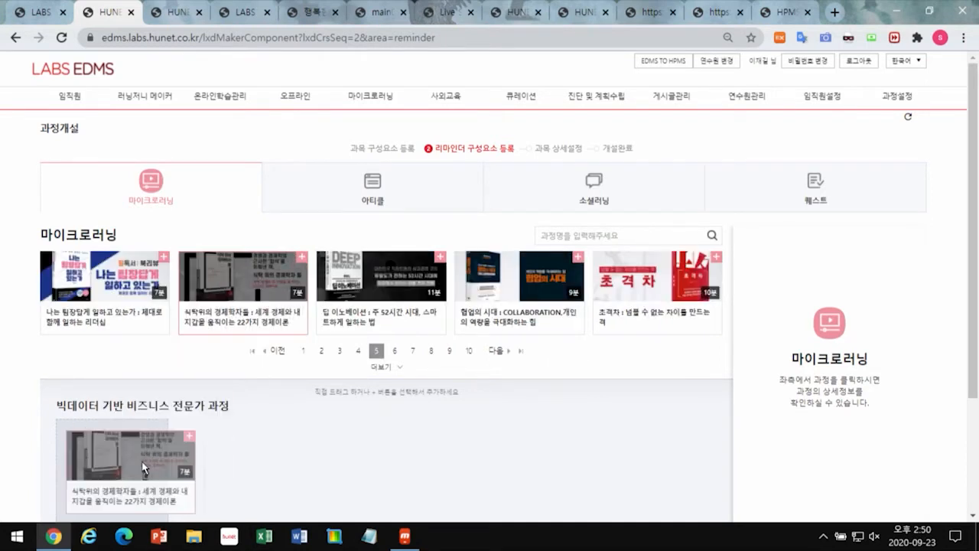
Step: Add the article 2020년 가장 중요한 마케터 역량, 데이터 리터러시, the 실무지식 공유방 board and the 데이터의 이해와 문제정의 미션 quest to the reminder
click(372, 197)
drag(496, 284, 233, 462)
click(589, 188)
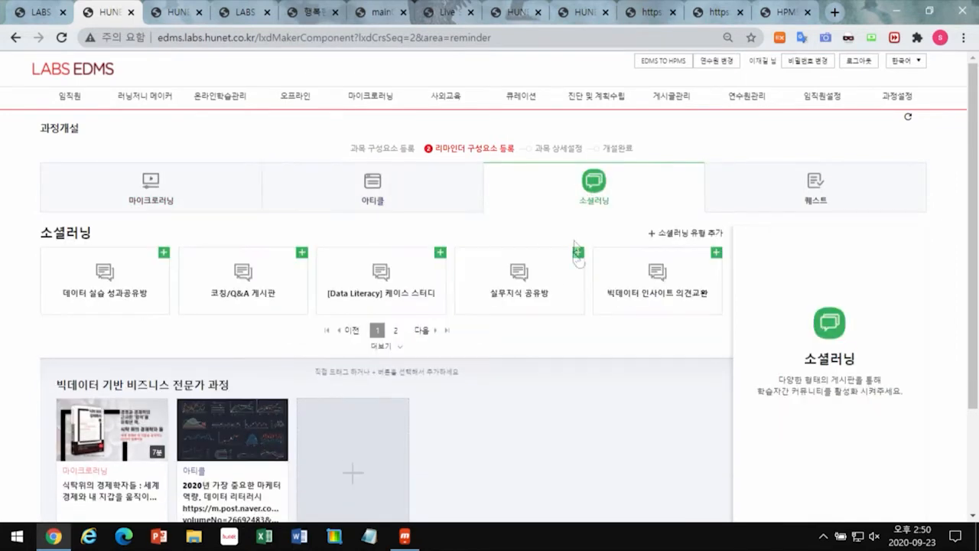
drag(544, 280, 383, 448)
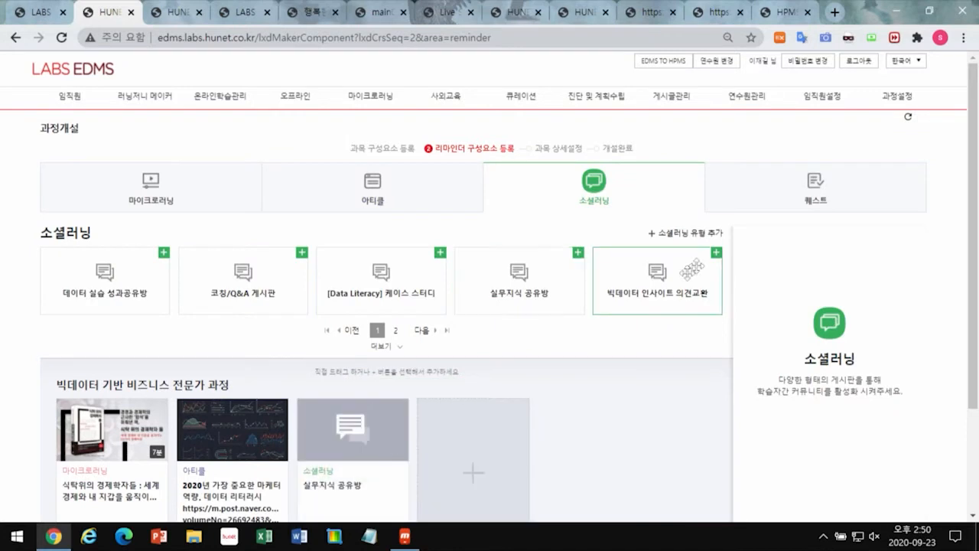
click(790, 205)
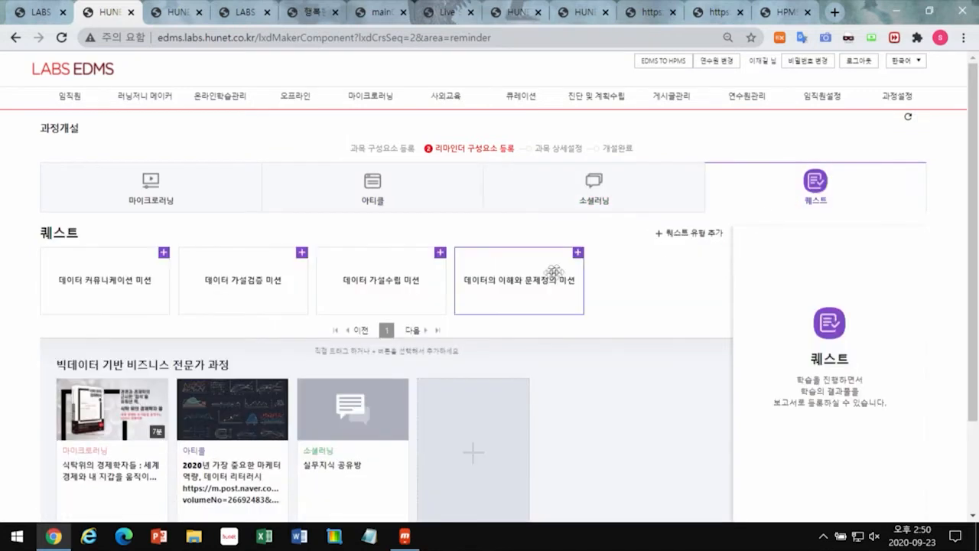
drag(481, 278, 457, 433)
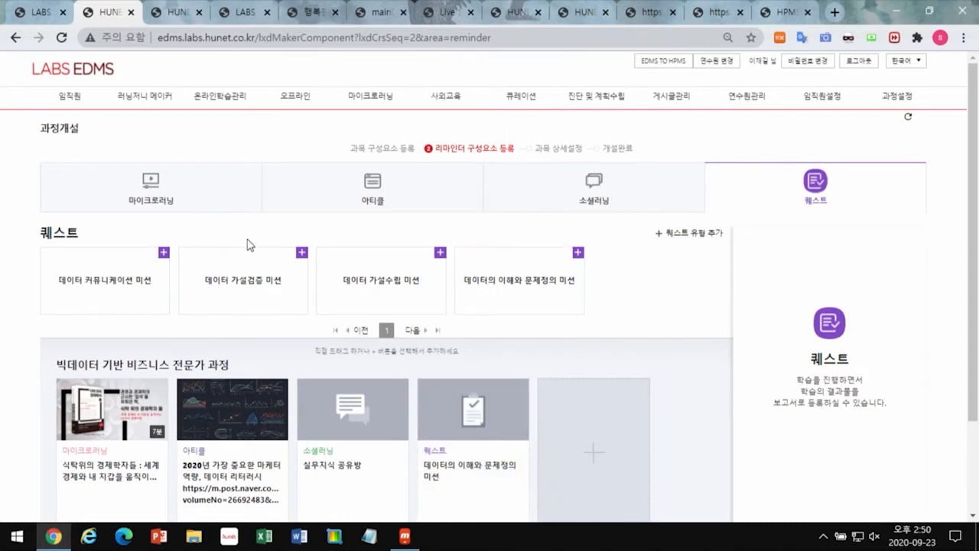
Step: In the already opened 학습과목 settings page, mark the offline subject 입문자를 위한 딥러닝 실무와 실제사례 연구 as 필수학습
click(172, 12)
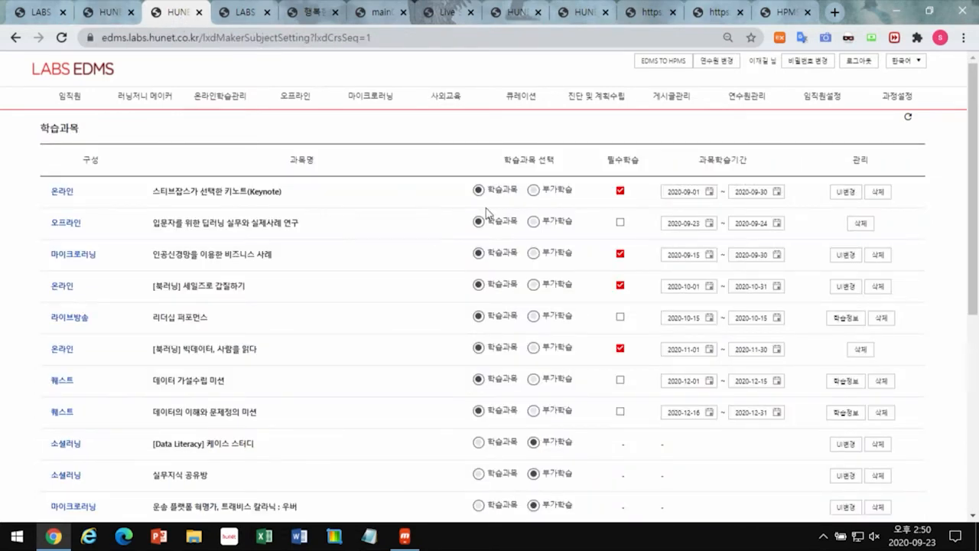
click(533, 191)
click(478, 191)
click(620, 191)
click(620, 221)
scroll(575, 263, down, 1)
click(619, 308)
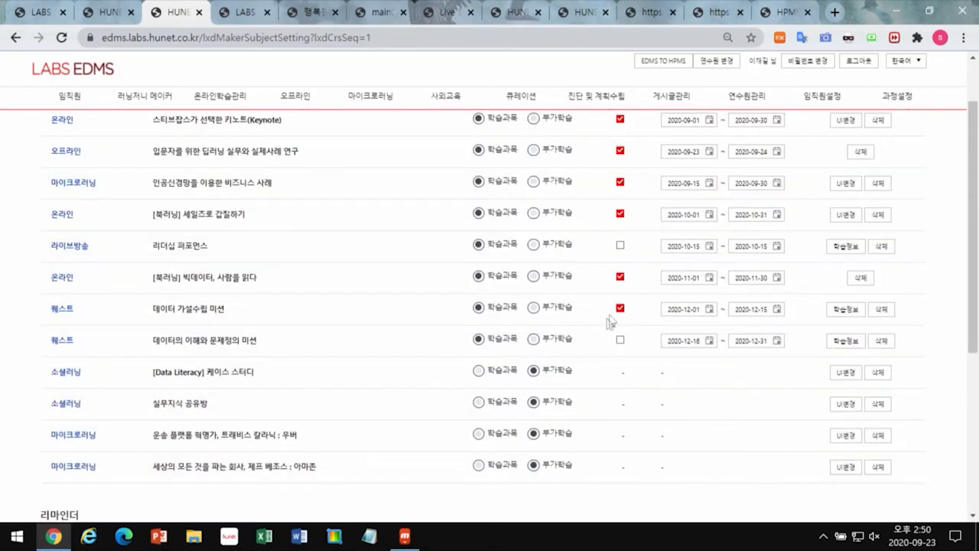
click(621, 309)
Step: Set the 수료방식 of the 데이터 가설수립 미션 quest to 등록 및 승인 and register the option settings
click(844, 309)
click(345, 293)
click(375, 293)
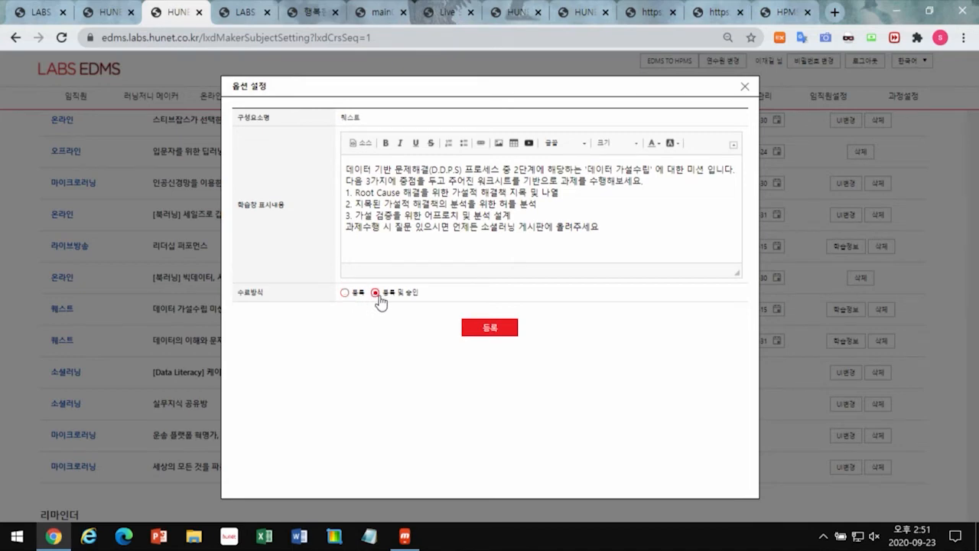
click(494, 331)
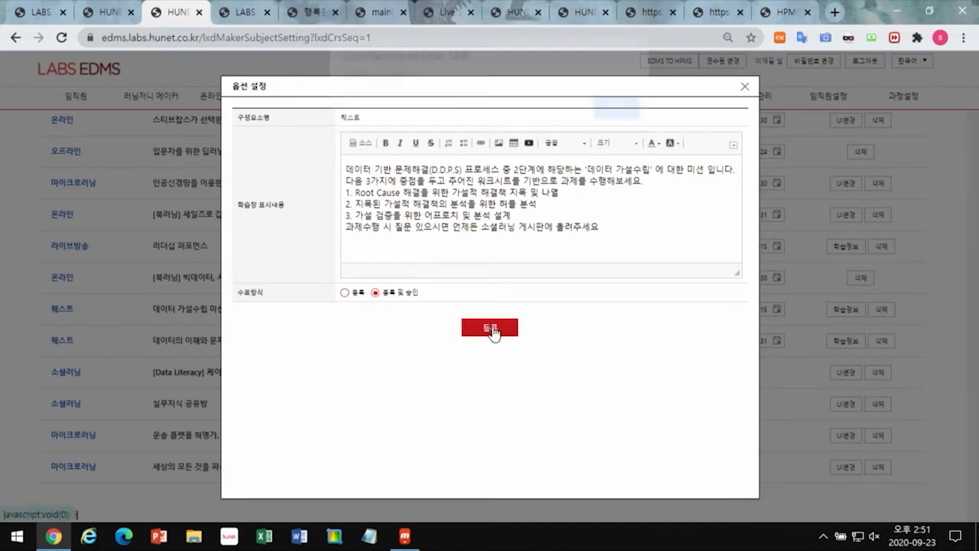
key(Return)
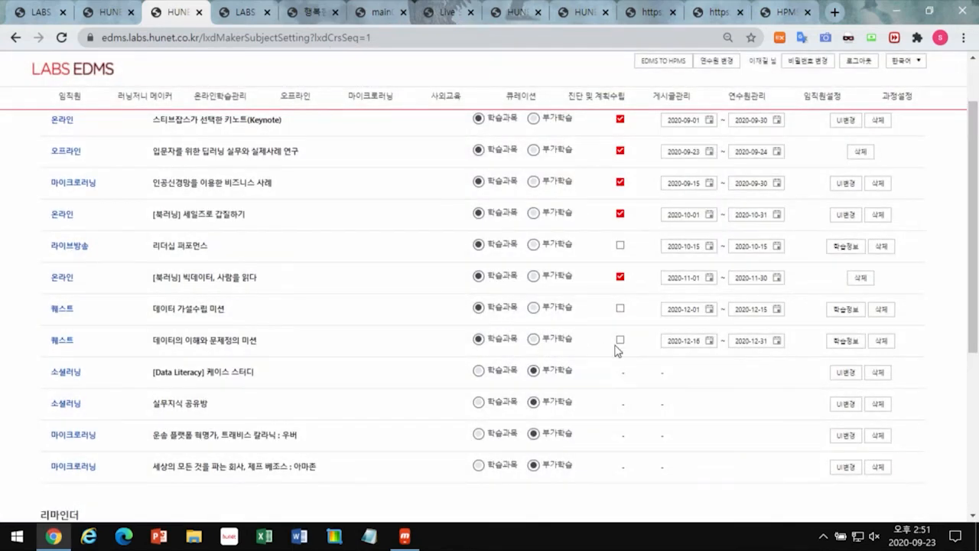
Step: Examine the mail and SMS notification settings of the reminder microlearning 전 세계 게임 덕후들의 생산자, 마이크 모하임 : 블리자드 and close them unsaved
scroll(616, 345, down, 4)
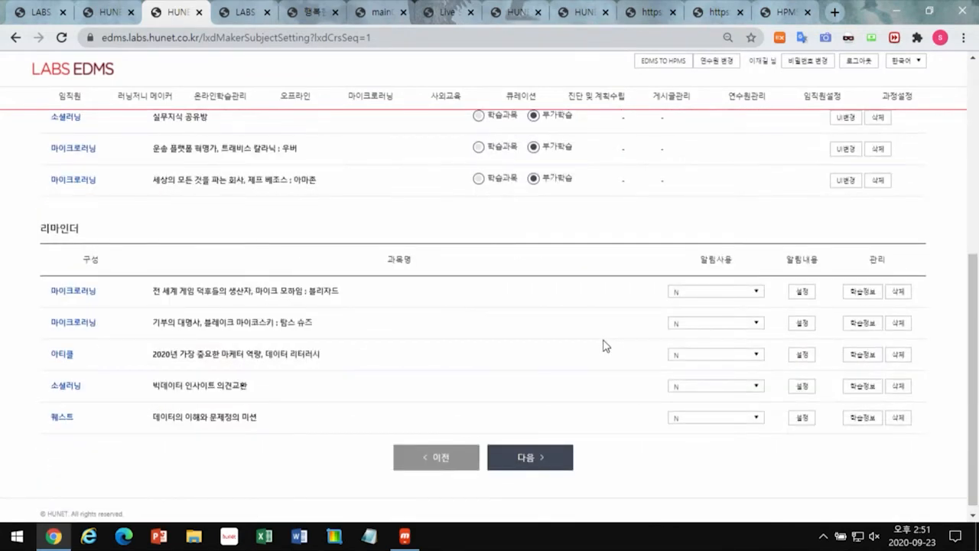
click(685, 298)
click(647, 299)
click(800, 291)
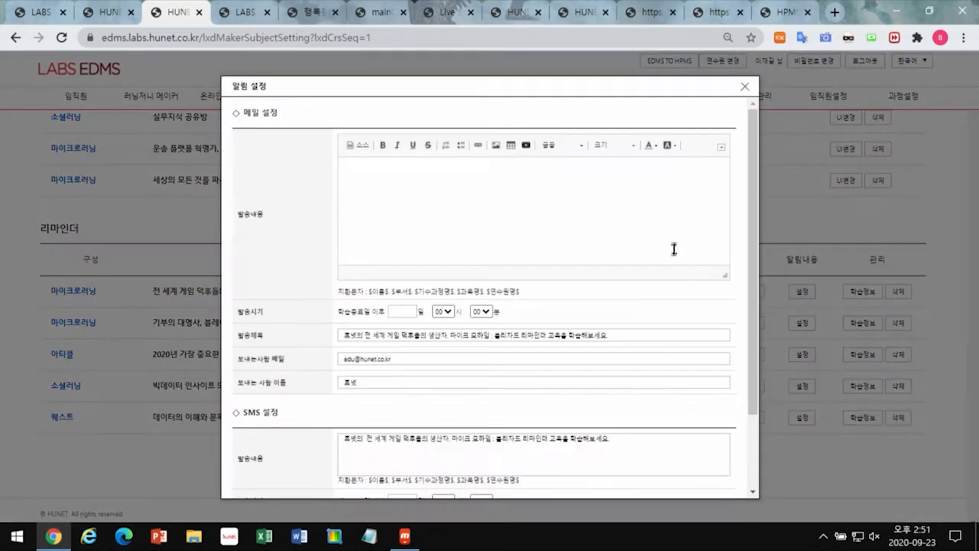
scroll(749, 223, down, 1)
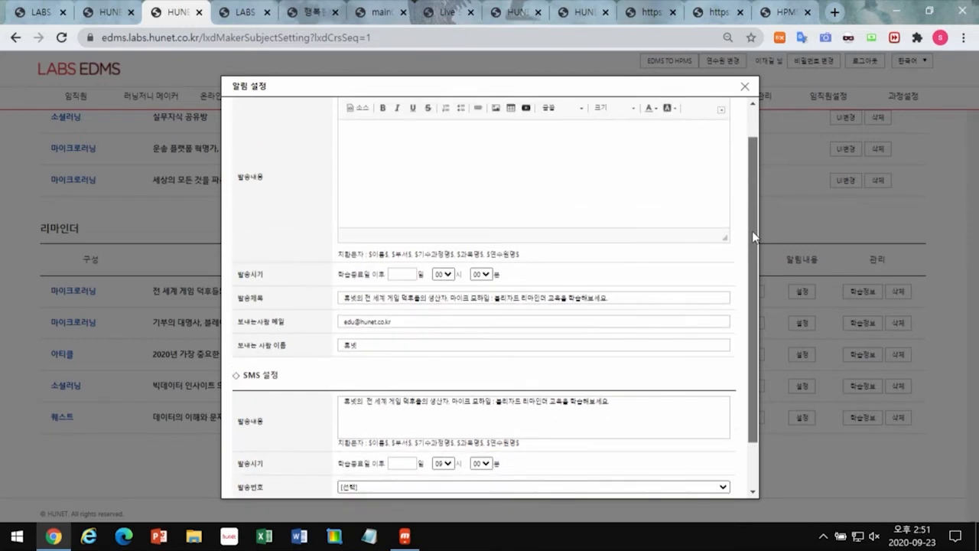
drag(753, 237, 755, 265)
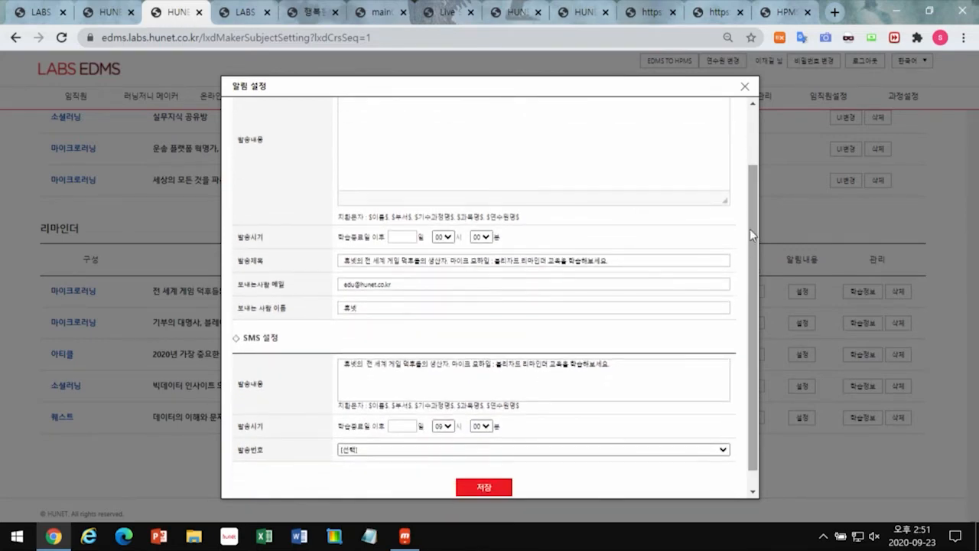
click(745, 88)
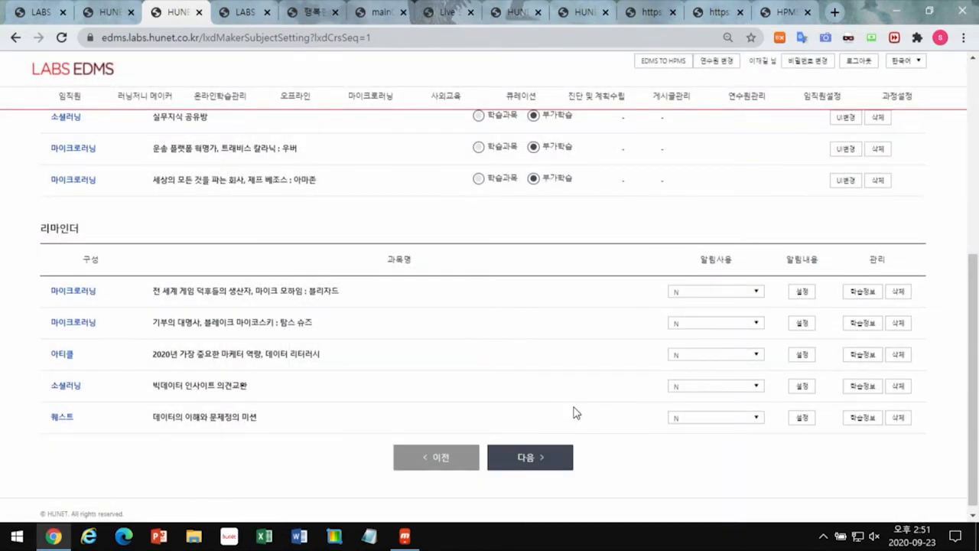
Step: Proceed to the subject timeline stage and review the schedule through December and the reminder list below it
click(533, 458)
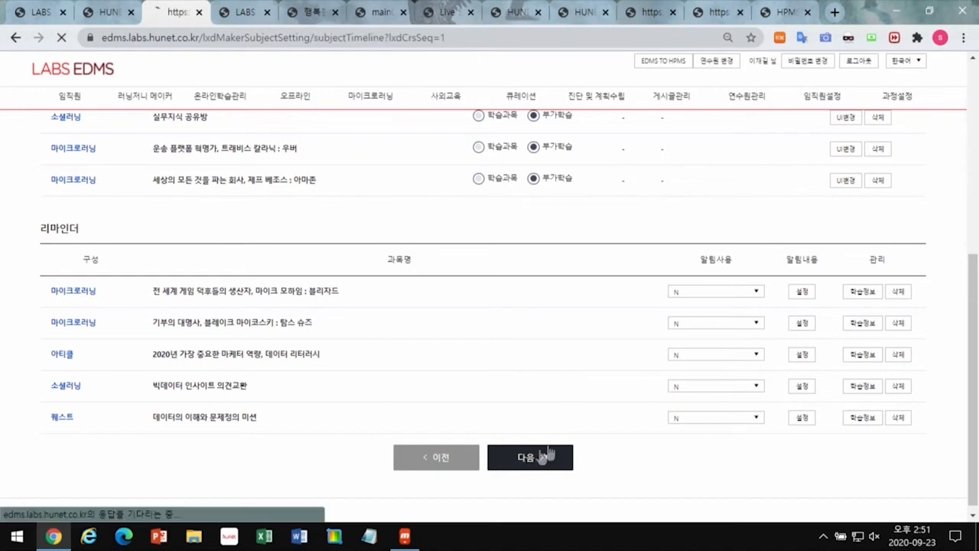
scroll(975, 189, down, 1)
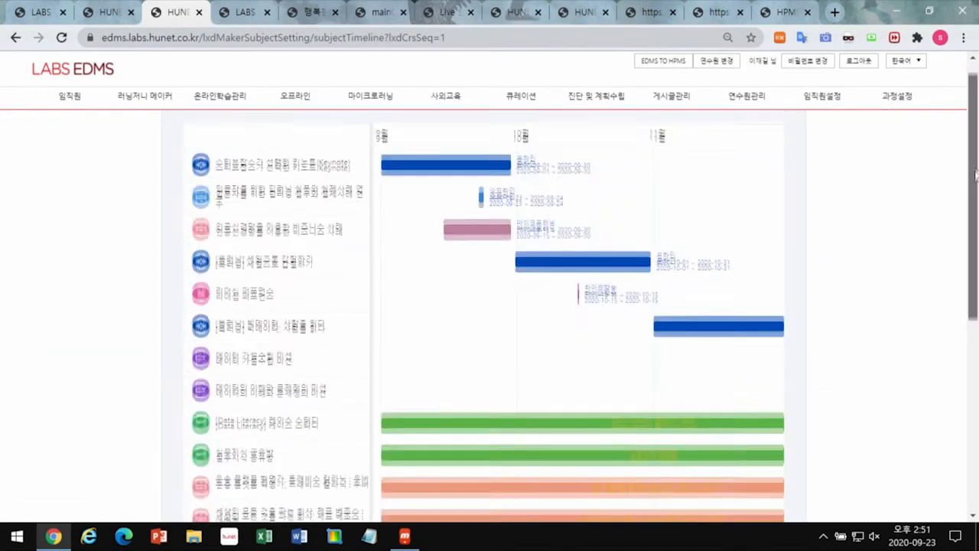
drag(490, 503, 598, 504)
scroll(612, 311, down, 2)
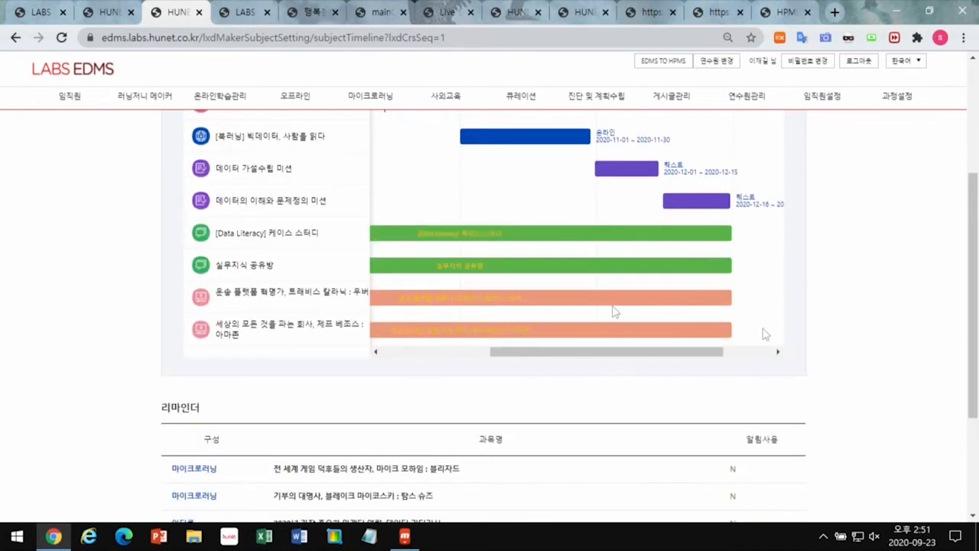
Step: Switch to the LABS learner site and open the blended course's home page at its subject list
click(243, 12)
click(841, 442)
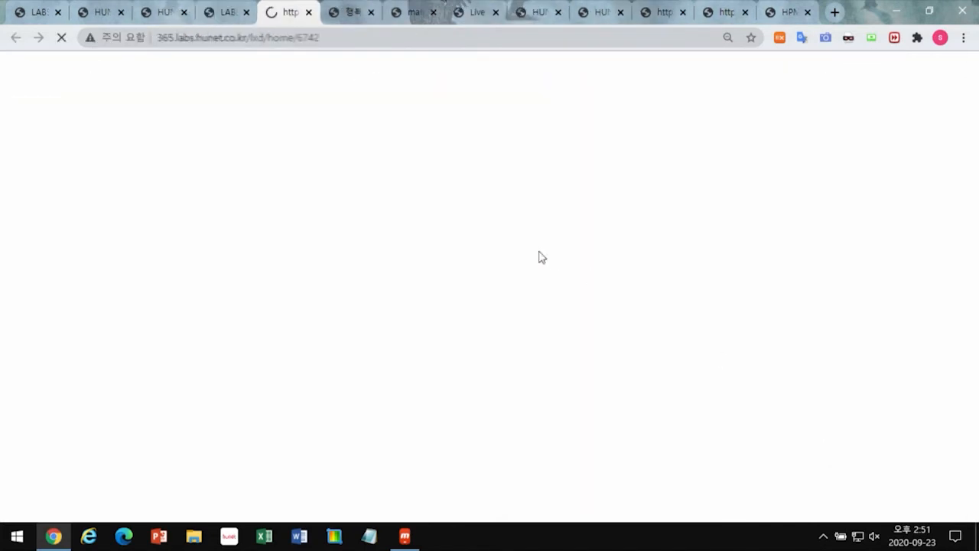
drag(976, 114, 976, 161)
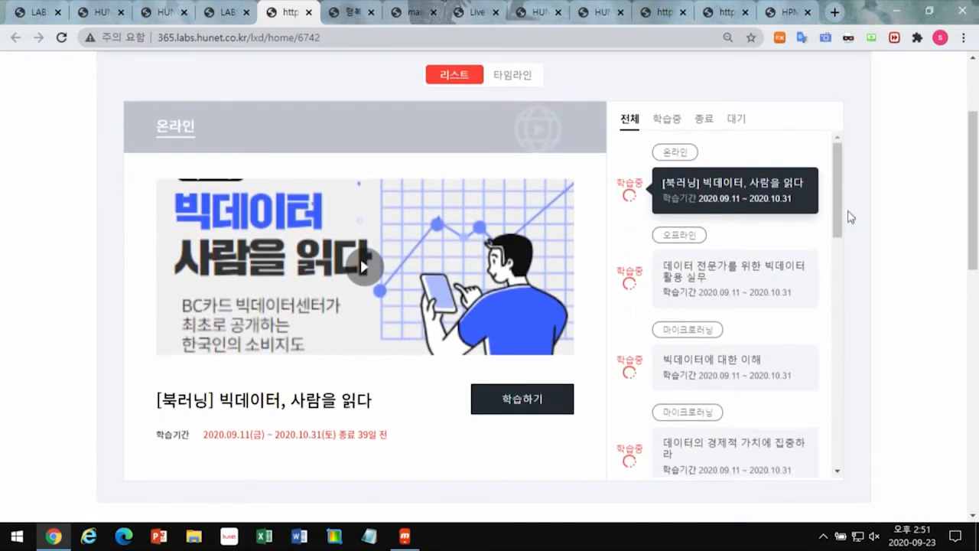
scroll(838, 191, down, 1)
Step: View the details of the listed subjects one by one, from the offline 데이터 전문가를 위한 빅데이터 활용 실무 to the article 예상보다 더 빨라진 AI 시대
click(705, 262)
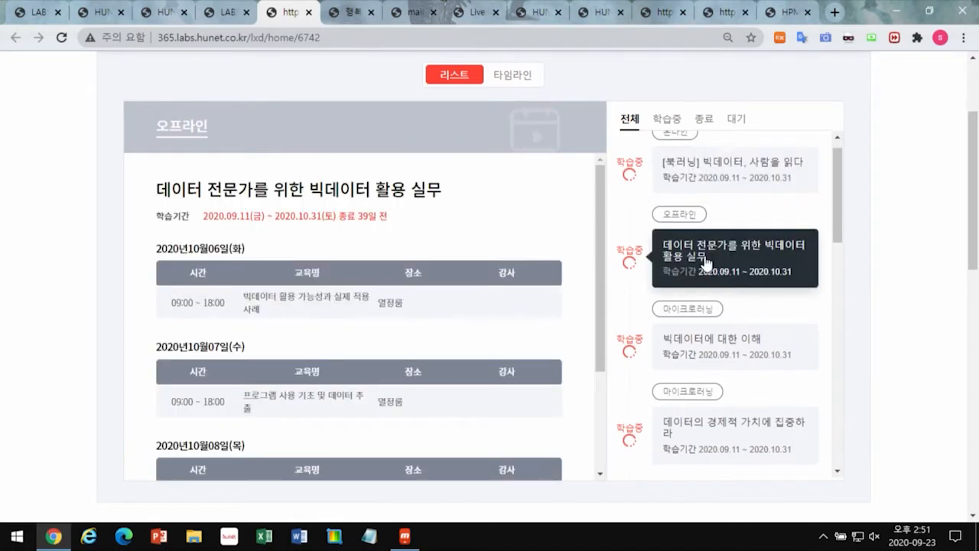
click(711, 337)
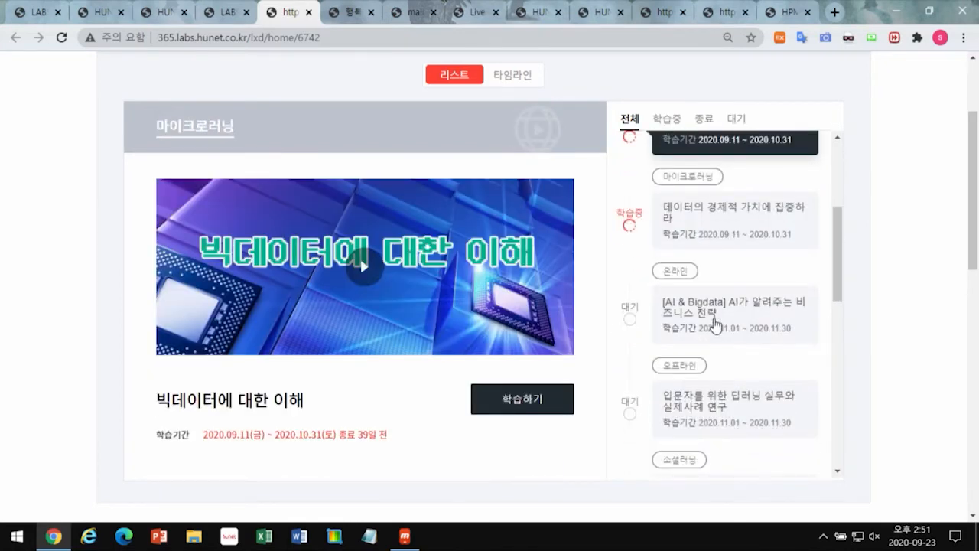
click(714, 324)
scroll(711, 316, down, 1)
click(711, 349)
click(702, 425)
scroll(702, 413, down, 2)
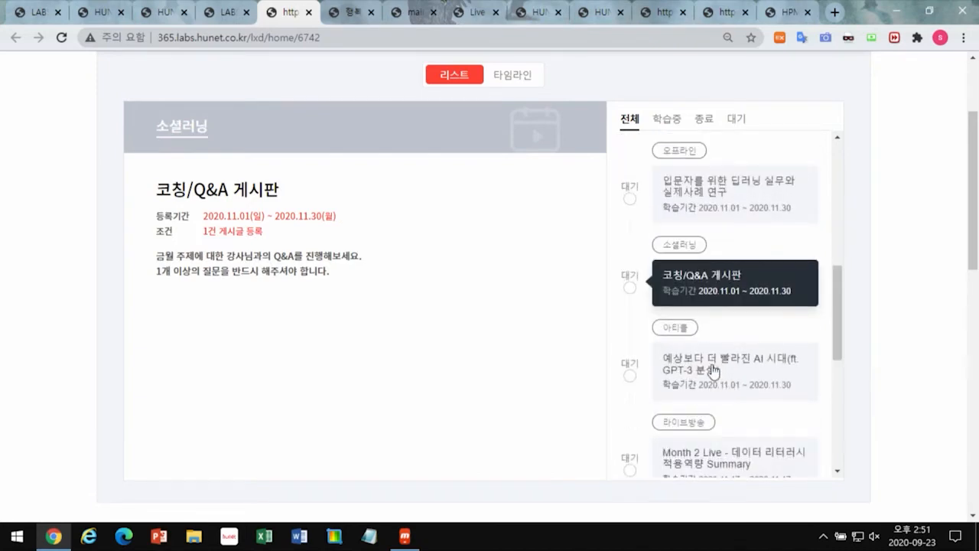
click(711, 370)
Step: Open the learning window of the online subject [북러닝] 빅데이터, 사람을 읽다, view its study home and close it
drag(839, 321, 839, 194)
click(733, 178)
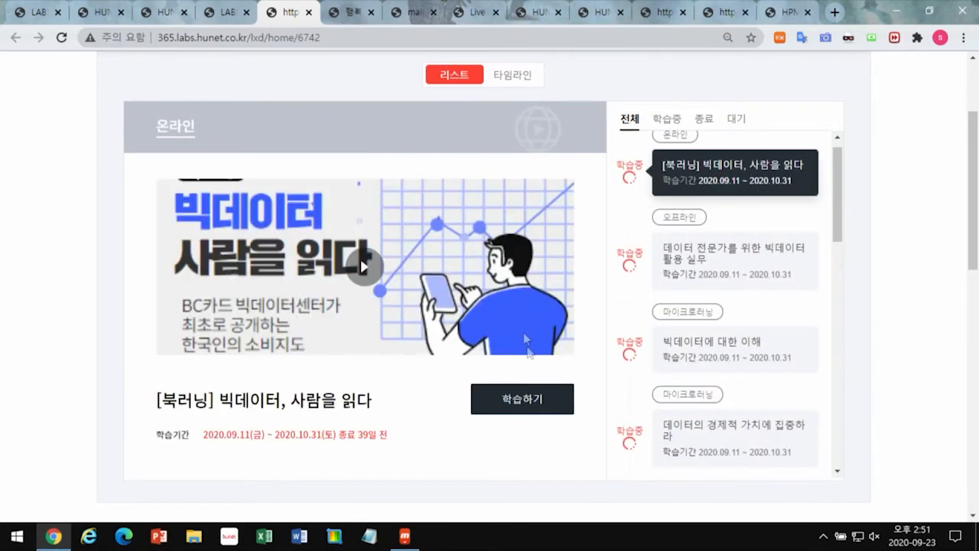
click(523, 399)
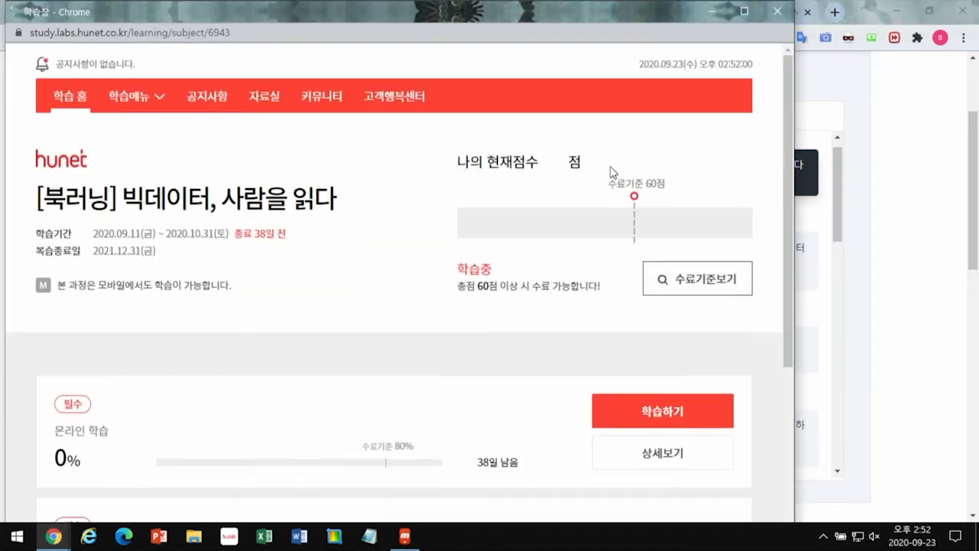
click(777, 12)
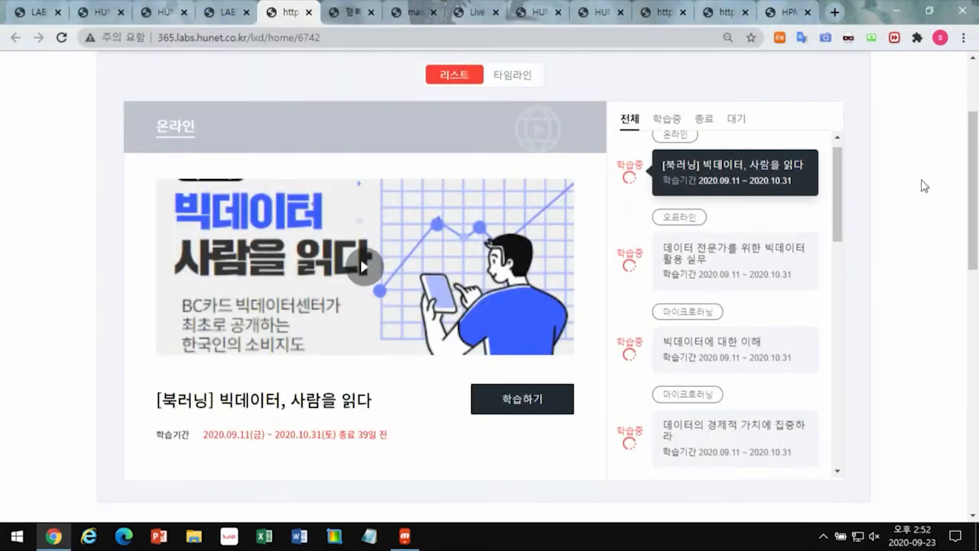
Step: Show the course subjects in the 타임라인 view and examine their periods through December
scroll(971, 201, up, 1)
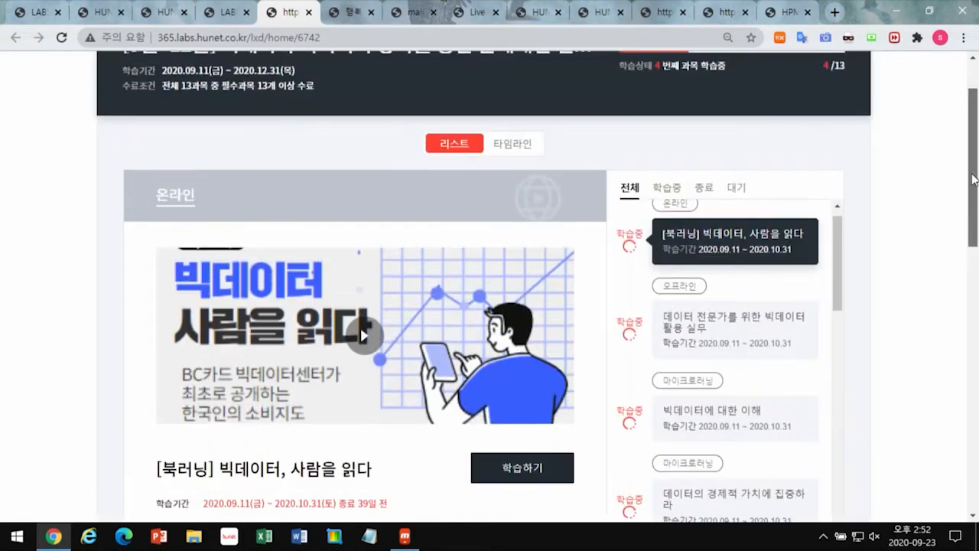
click(528, 145)
scroll(973, 175, down, 2)
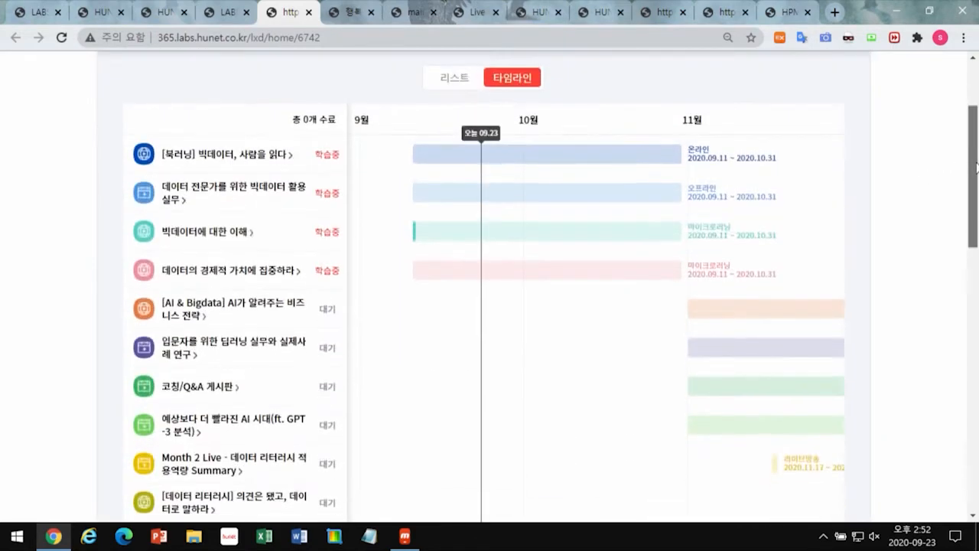
scroll(976, 175, down, 2)
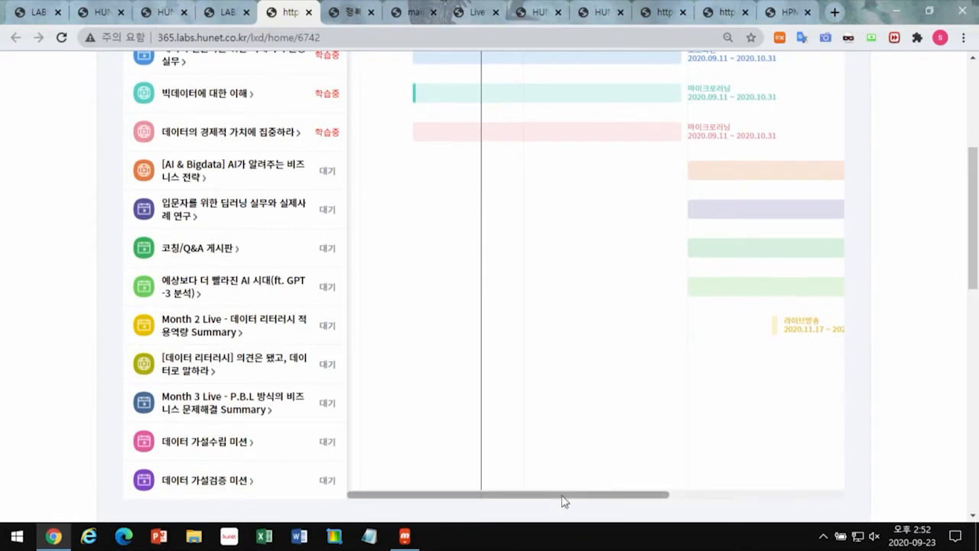
drag(562, 500, 727, 502)
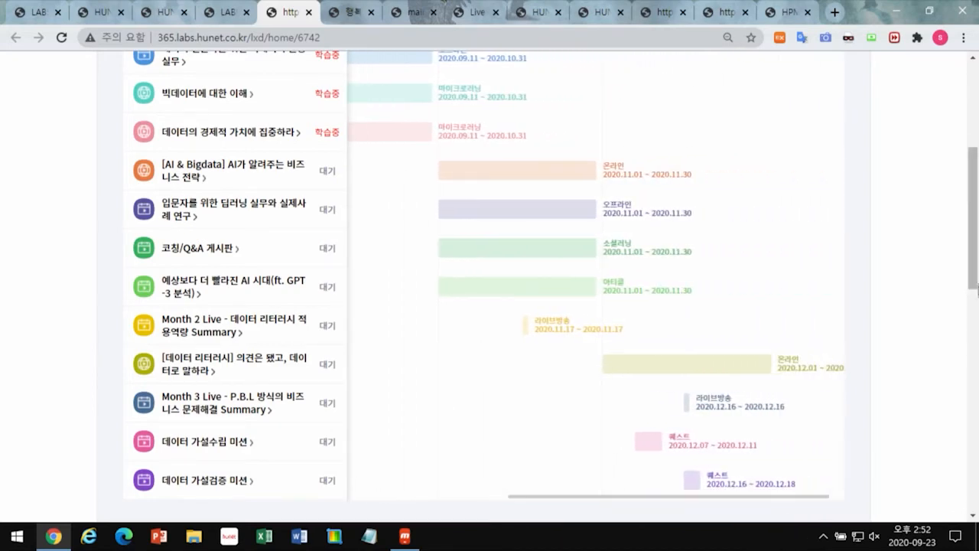
Step: Move the article card 머신러닝 vs 딥러닝 vs 인공지능? A.I. 개념정리! directly beside the 라이브방송 card
drag(975, 260, 975, 410)
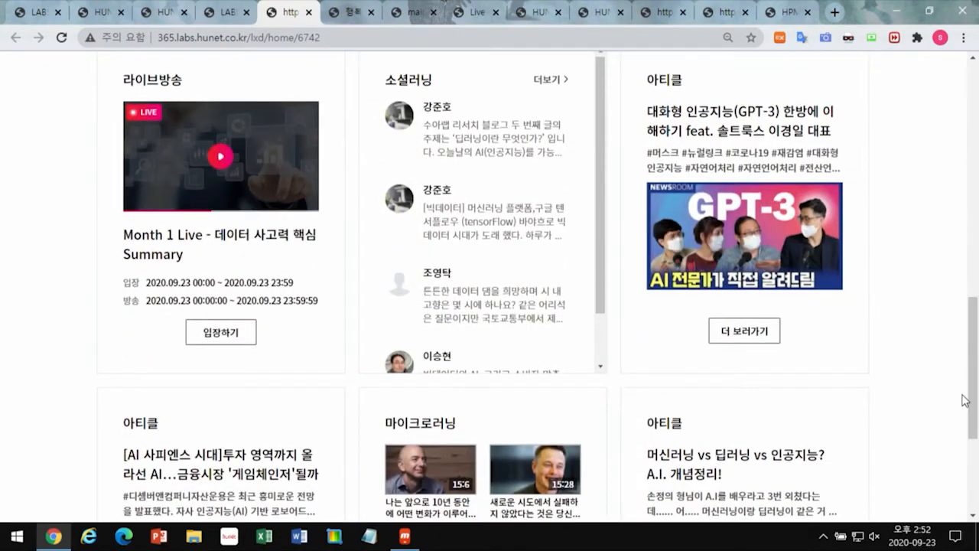
drag(689, 451, 428, 122)
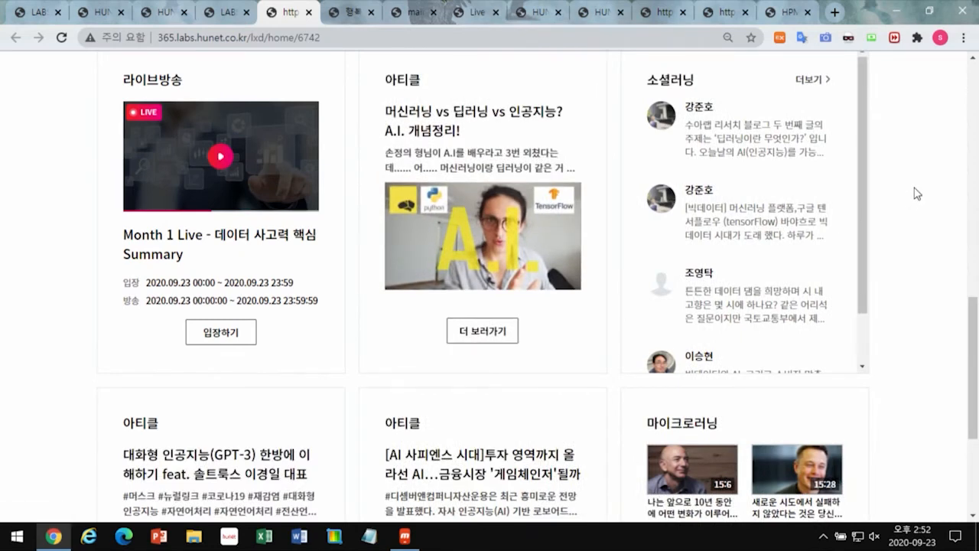
Step: Open the full 소셜러닝 board 빅데이터 인사이트 의견교환, look through its posts and close it
click(809, 79)
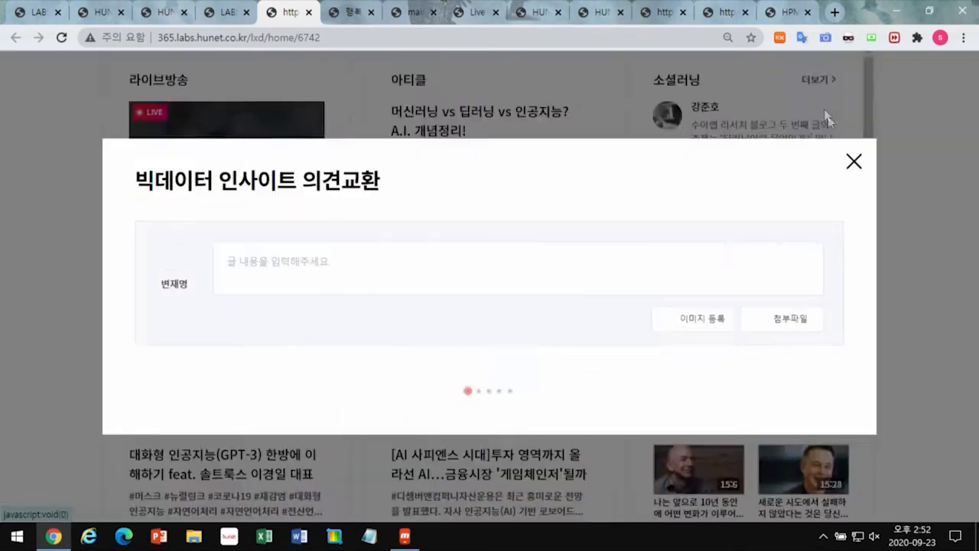
drag(870, 170, 872, 324)
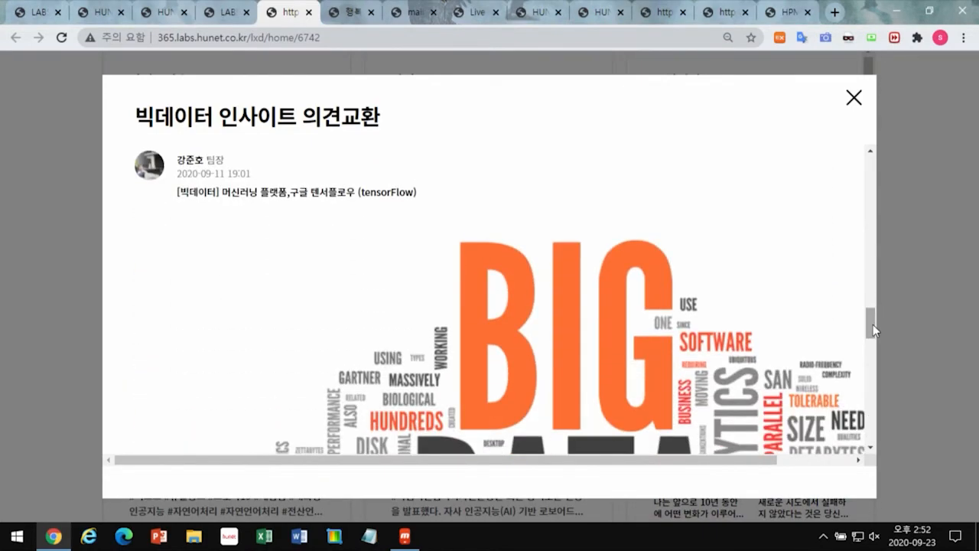
click(854, 99)
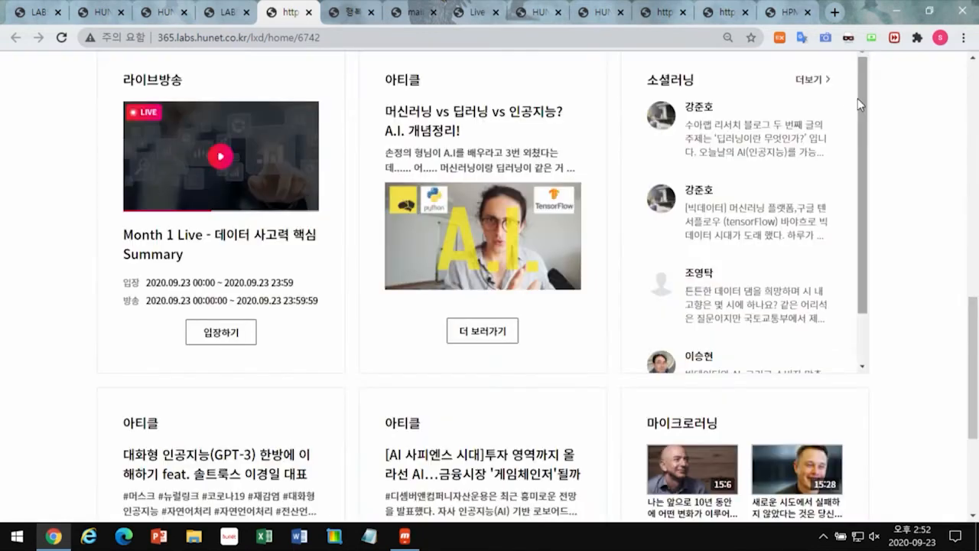
Step: Return to LABS EDMS and open the 신청 및 학습현황 detail of the in-service course [9월] 빅데이터 리터러시 강화를 통한 문제해결 전문가 양성과정
click(95, 12)
mouse_move(140, 96)
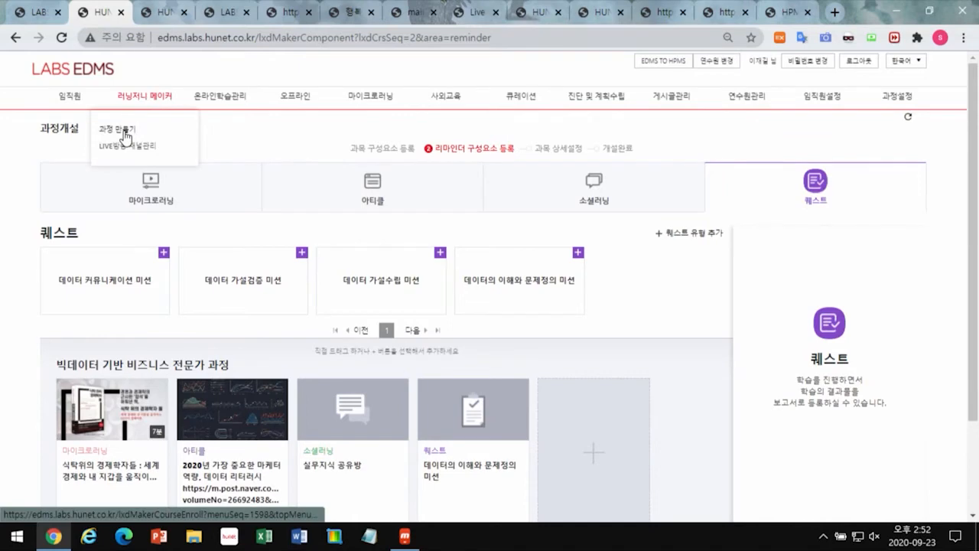
click(125, 130)
click(149, 195)
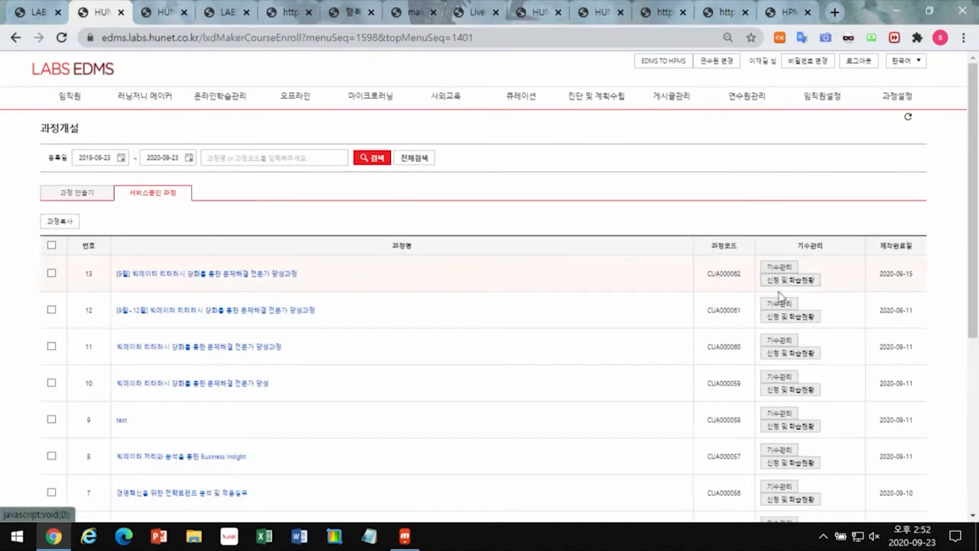
click(787, 280)
click(244, 207)
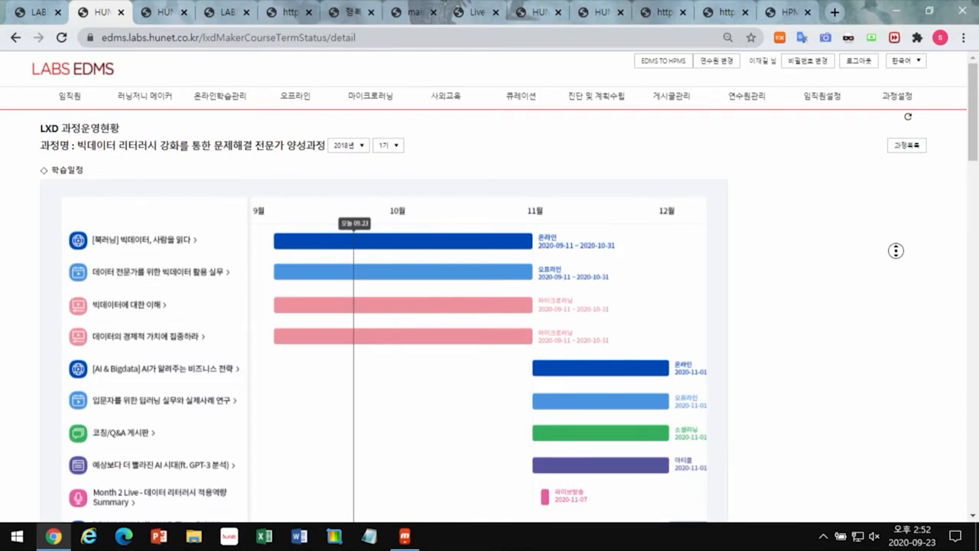
Step: Examine the course's operating status: the learning schedule, the progress cards per subject and the 입과 및 학습수료현황 table
scroll(898, 262, down, 1)
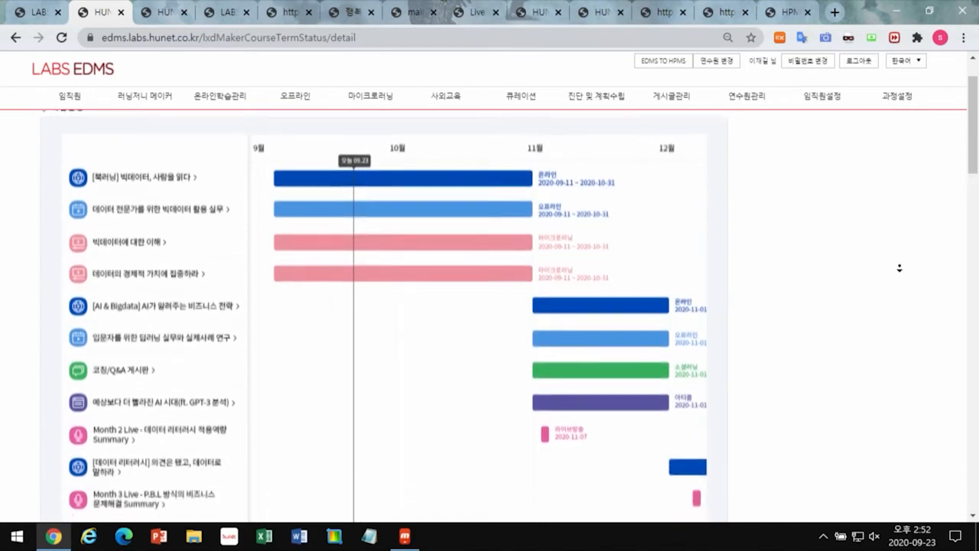
scroll(899, 268, down, 3)
scroll(899, 265, down, 1)
scroll(899, 266, down, 1)
scroll(899, 266, down, 2)
scroll(900, 269, down, 2)
scroll(899, 269, down, 2)
scroll(899, 269, down, 3)
scroll(911, 267, down, 2)
scroll(912, 271, down, 1)
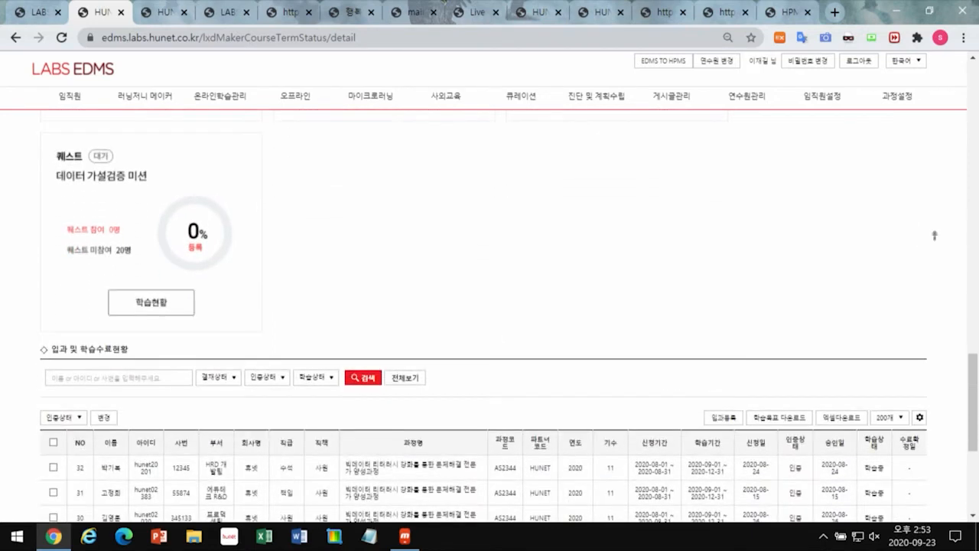
scroll(934, 229, up, 3)
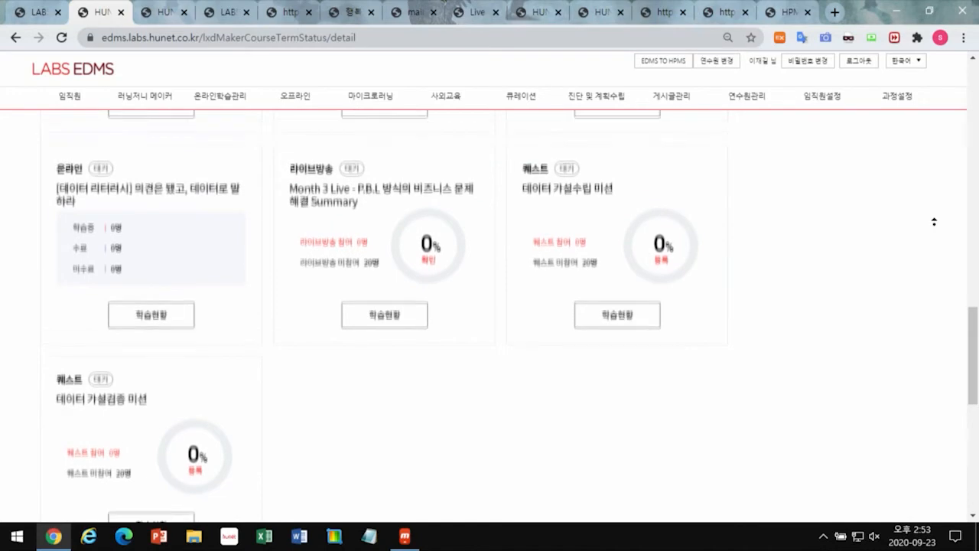
scroll(934, 222, up, 1)
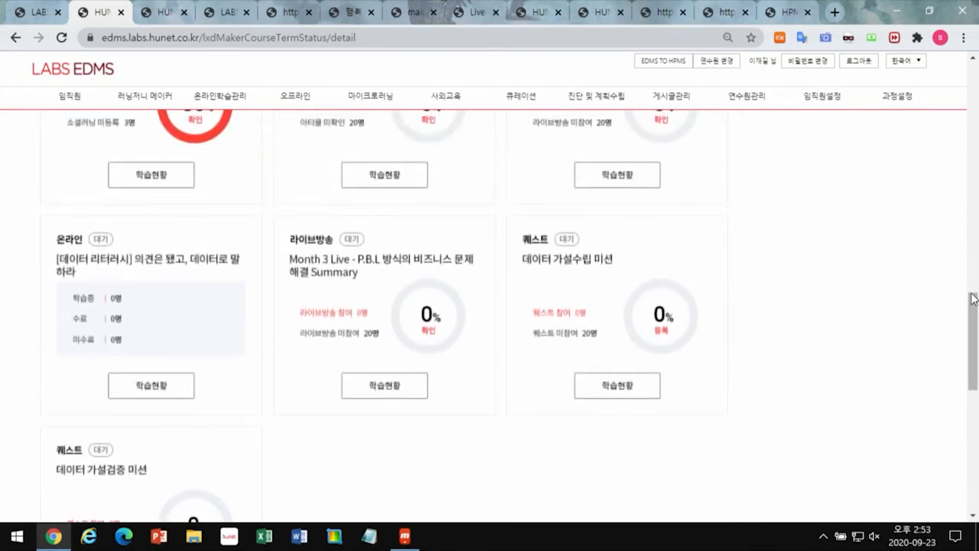
scroll(883, 264, up, 3)
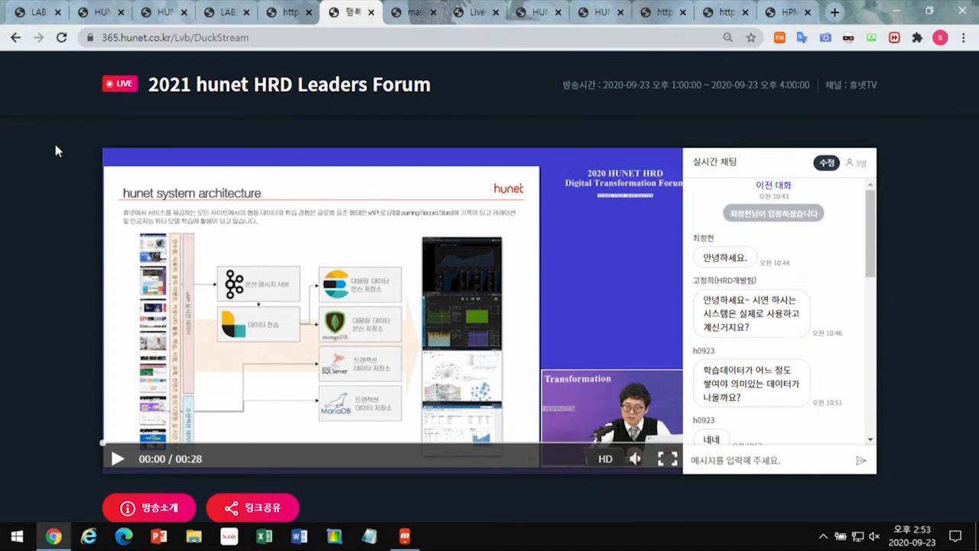
Step: Look through the real-time chat of the 2021 hunet HRD Leaders Forum live broadcast and switch to its 실시간 퀴즈 page
drag(869, 230, 873, 338)
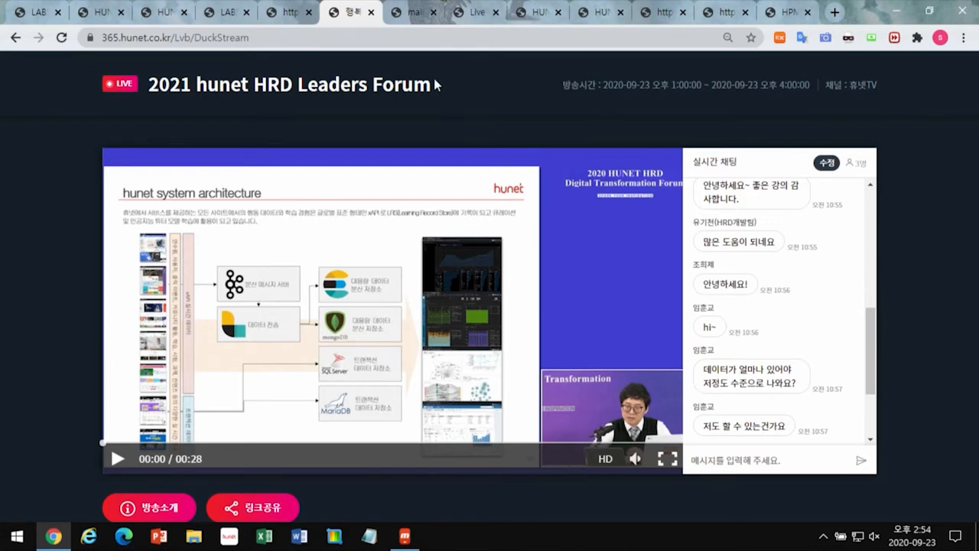
click(413, 13)
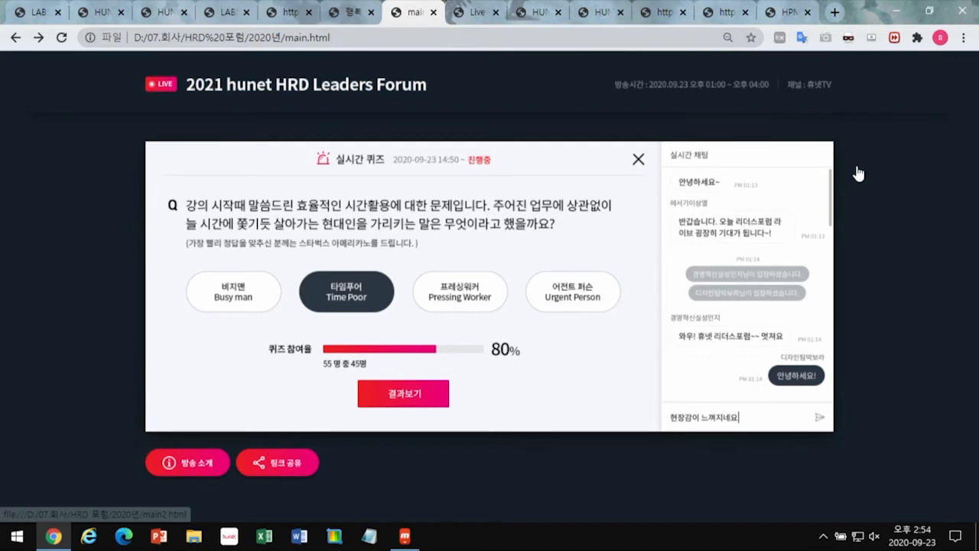
Step: Display the 실시간 퀴즈 결과, switch to Live Streaming and look through the 사용자 검색 list of entry and exit times
click(953, 161)
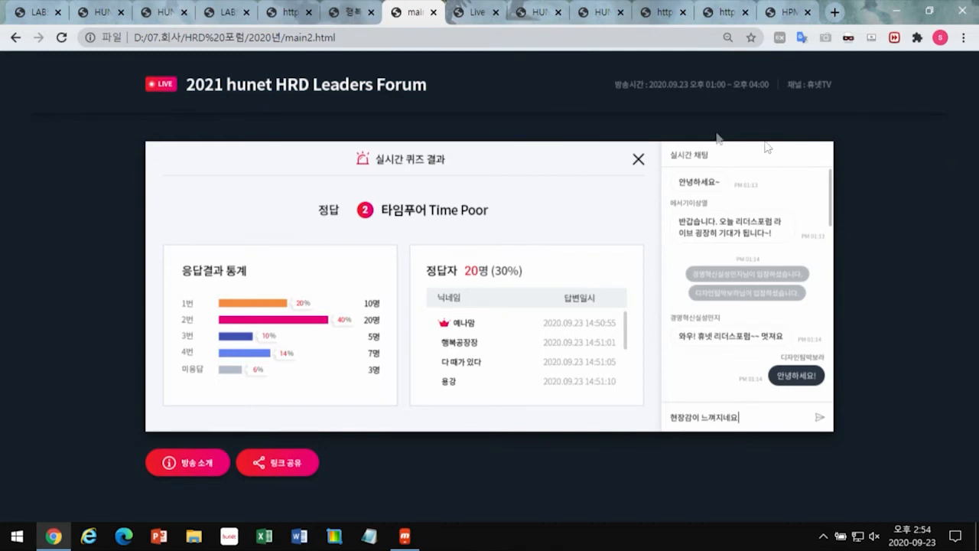
click(474, 13)
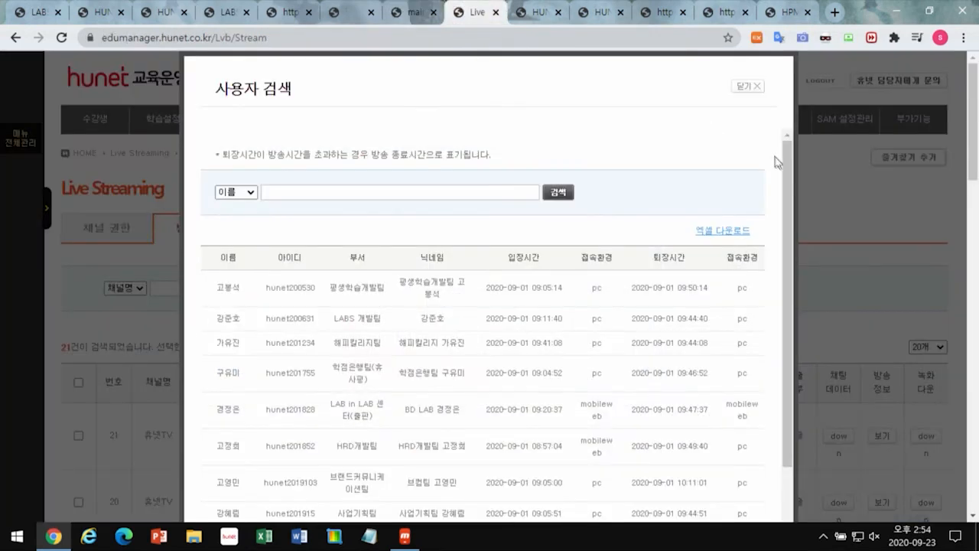
drag(786, 170, 788, 237)
drag(528, 225, 587, 275)
click(668, 275)
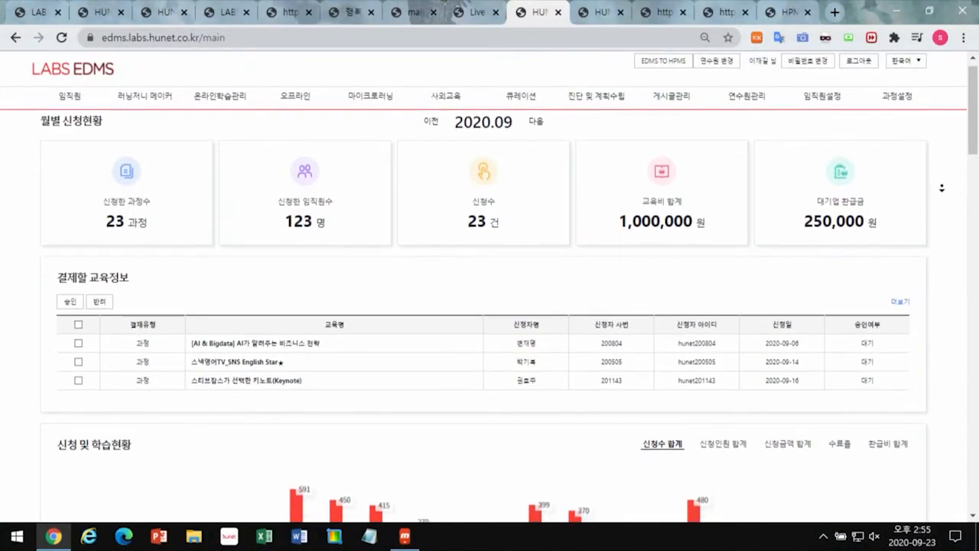
Step: Examine the LABS EDMS dashboard's application status, category breakdown, progress-rate and 임직원 그룹별 교육현황 sections
scroll(942, 183, down, 1)
scroll(941, 187, down, 3)
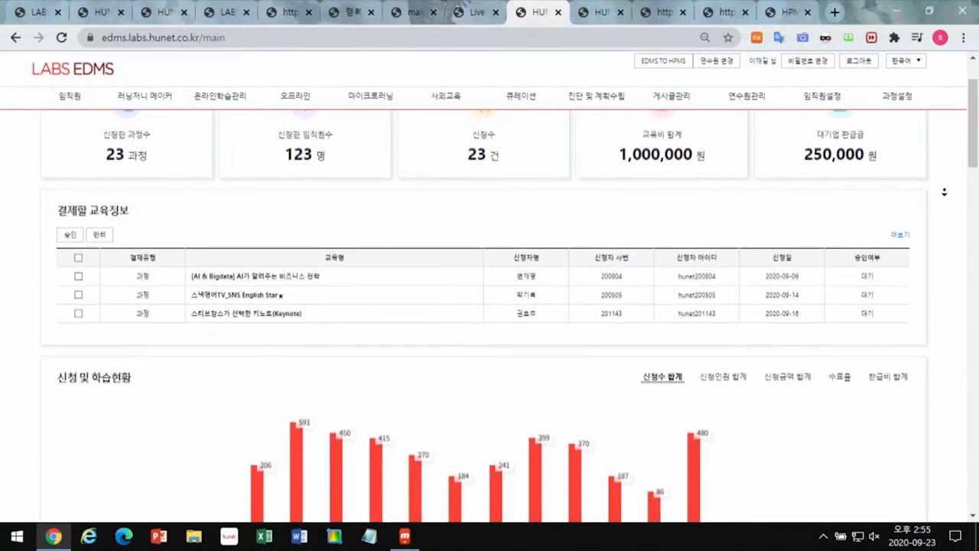
scroll(944, 193, down, 2)
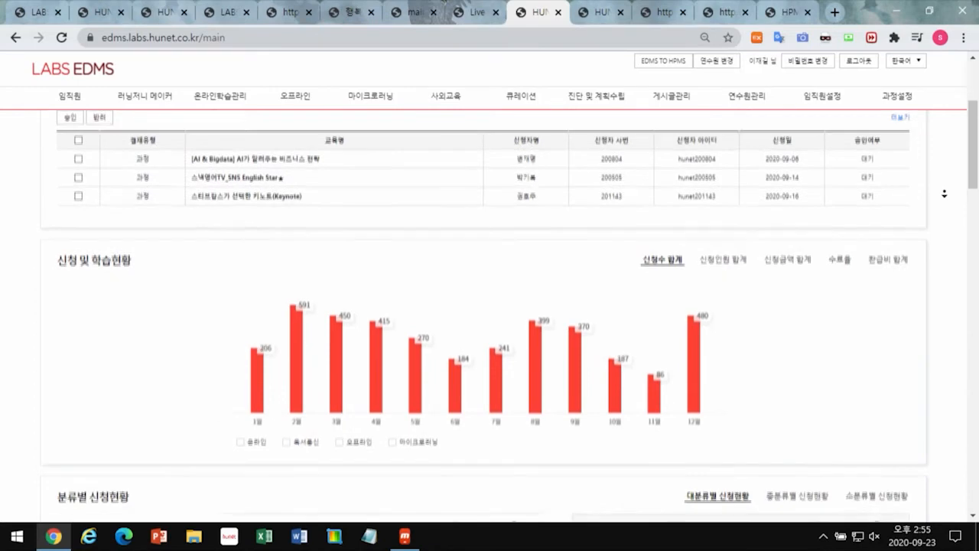
scroll(948, 193, down, 2)
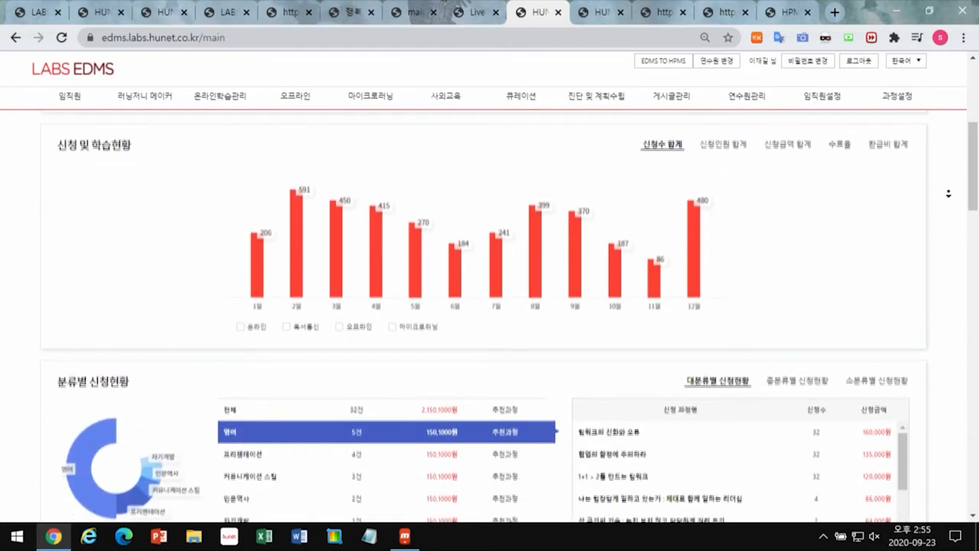
scroll(949, 195, down, 2)
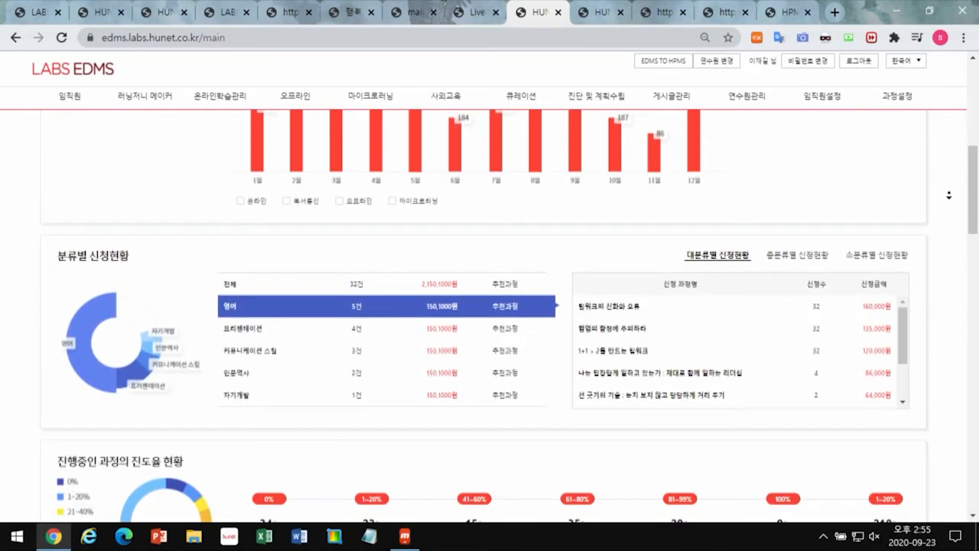
scroll(949, 195, down, 2)
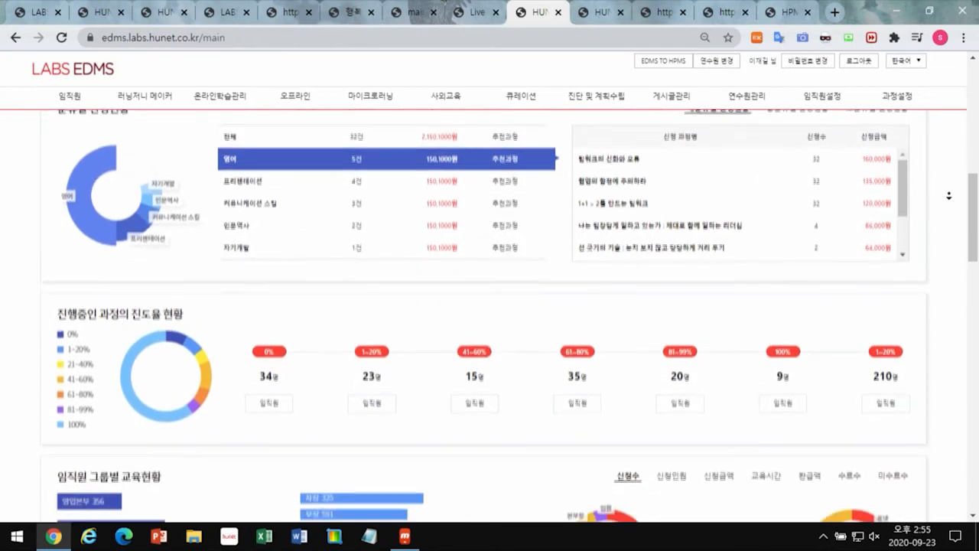
scroll(948, 196, down, 3)
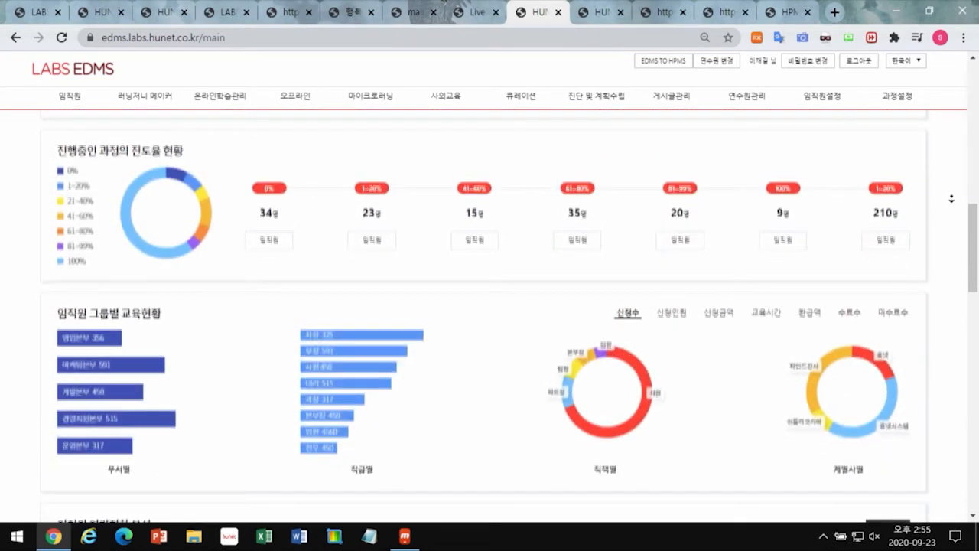
scroll(951, 198, down, 2)
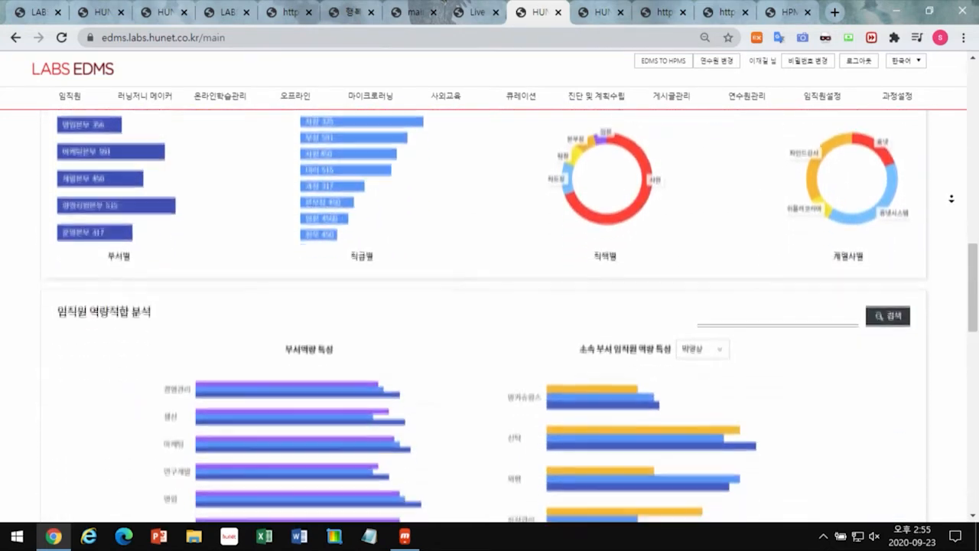
Step: Examine the dashboard's 임직원 역량적합 분석, 교육이력 분석 and 접속 및 학습 패턴분석 charts
scroll(953, 188, down, 1)
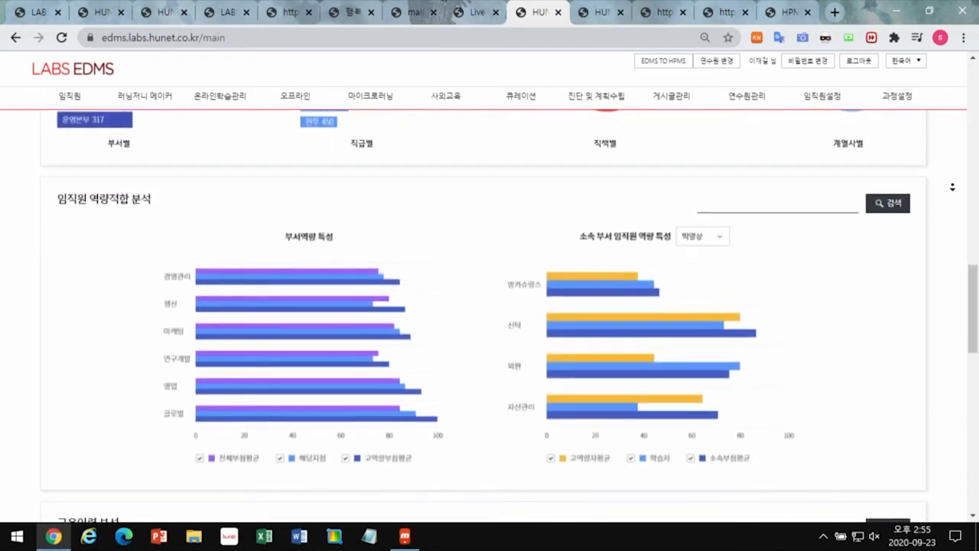
scroll(952, 191, down, 1)
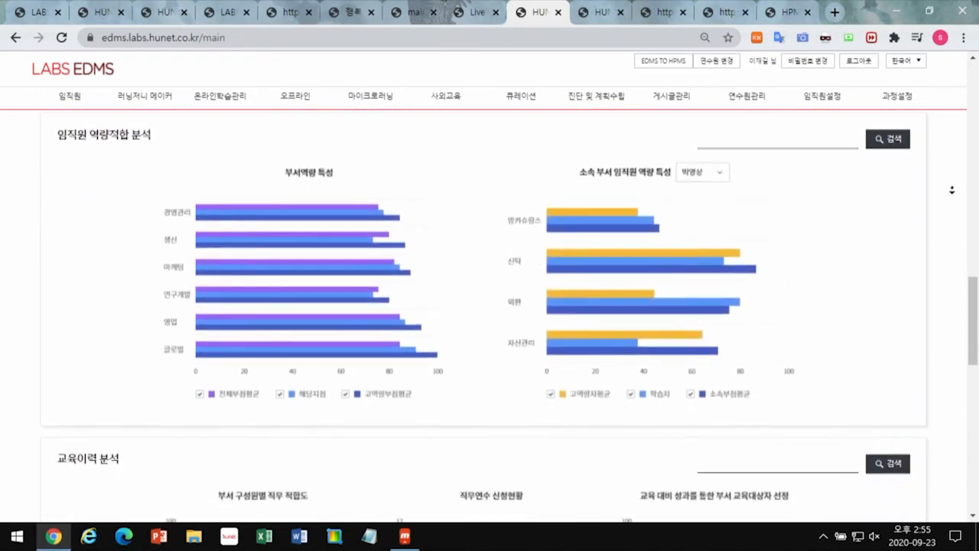
scroll(948, 188, down, 1)
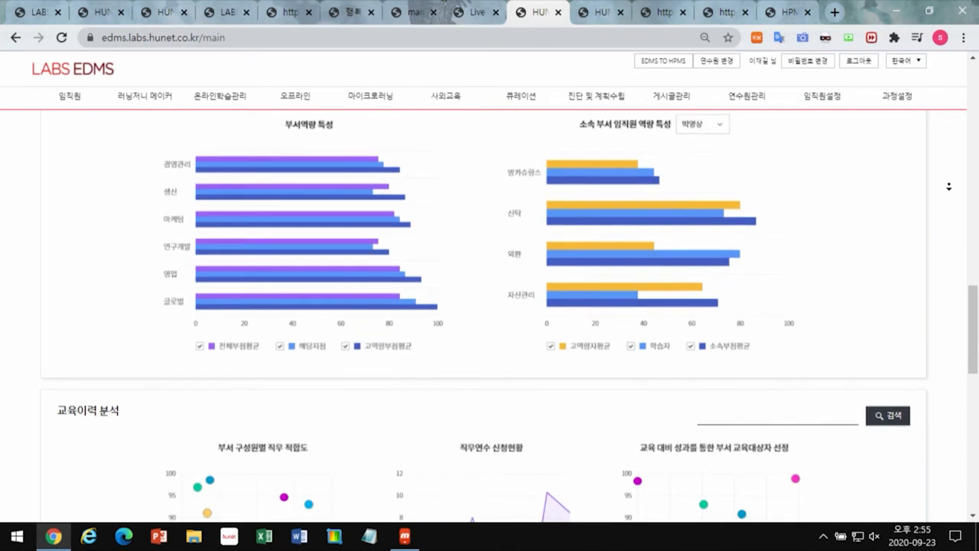
scroll(948, 189, down, 1)
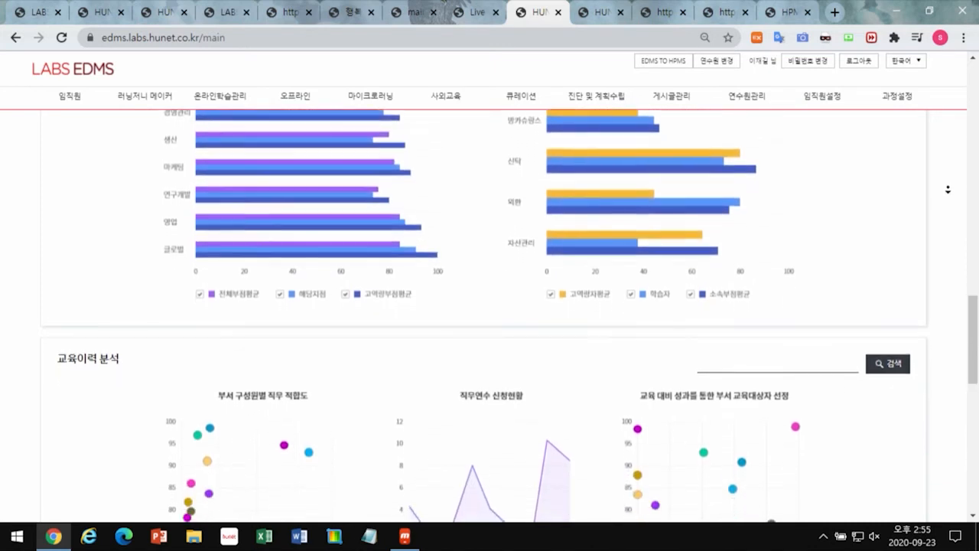
scroll(948, 189, down, 1)
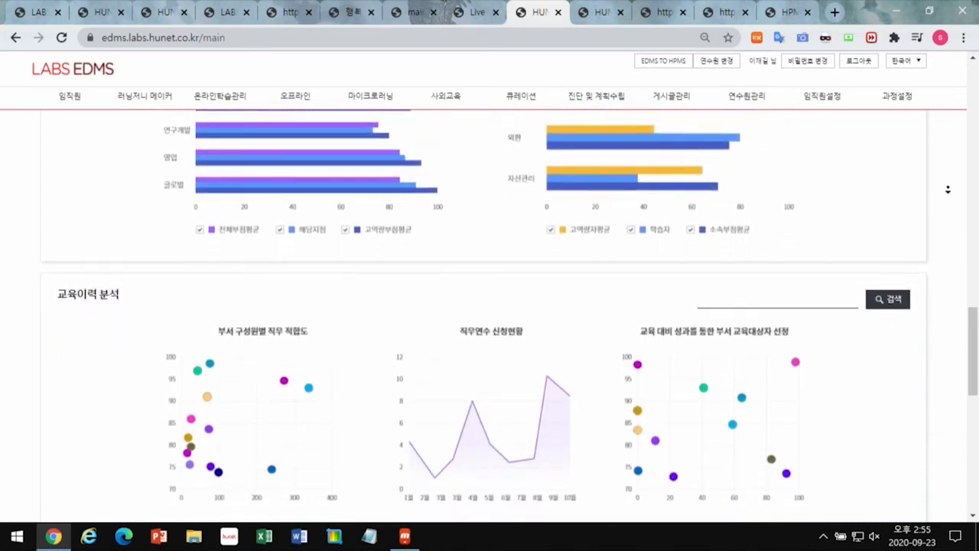
scroll(947, 189, down, 1)
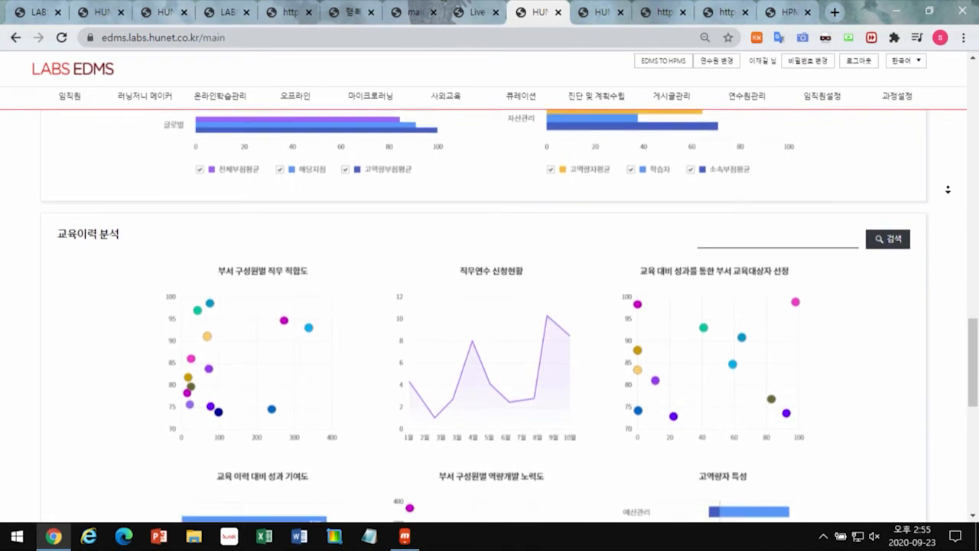
scroll(947, 191, down, 2)
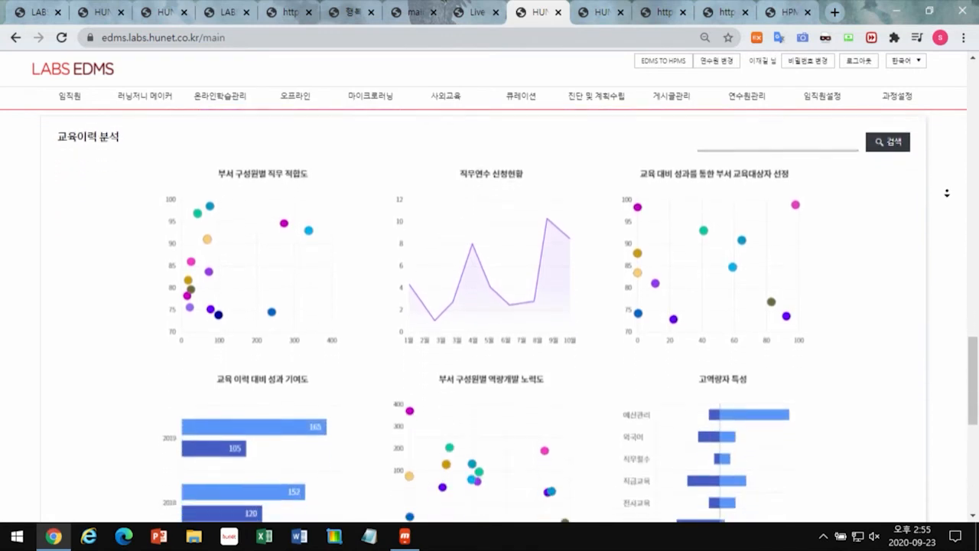
scroll(947, 195, down, 2)
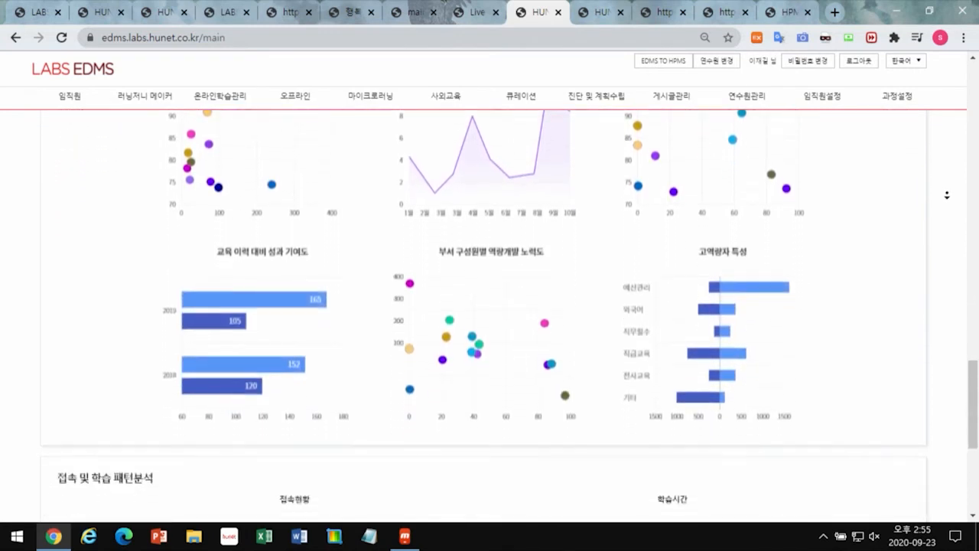
scroll(947, 195, down, 1)
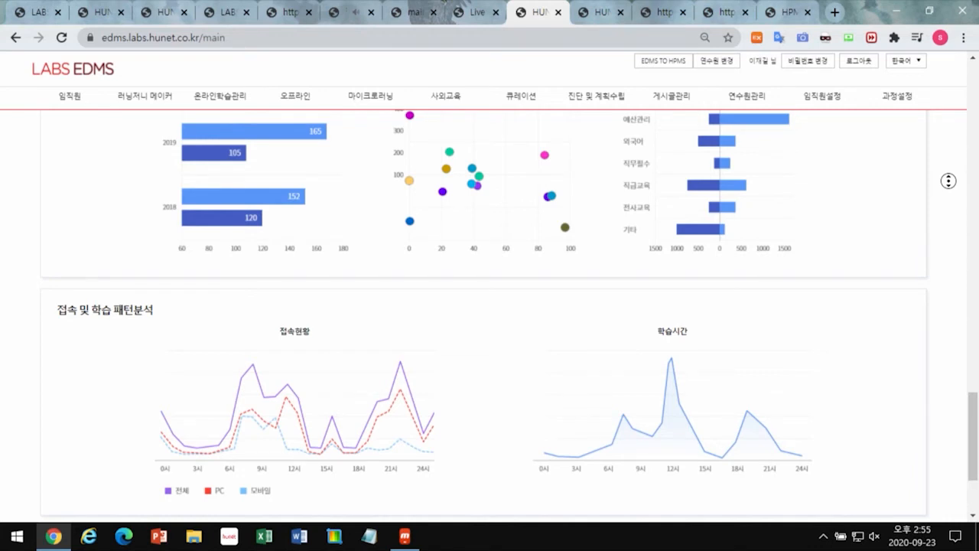
scroll(948, 181, up, 1)
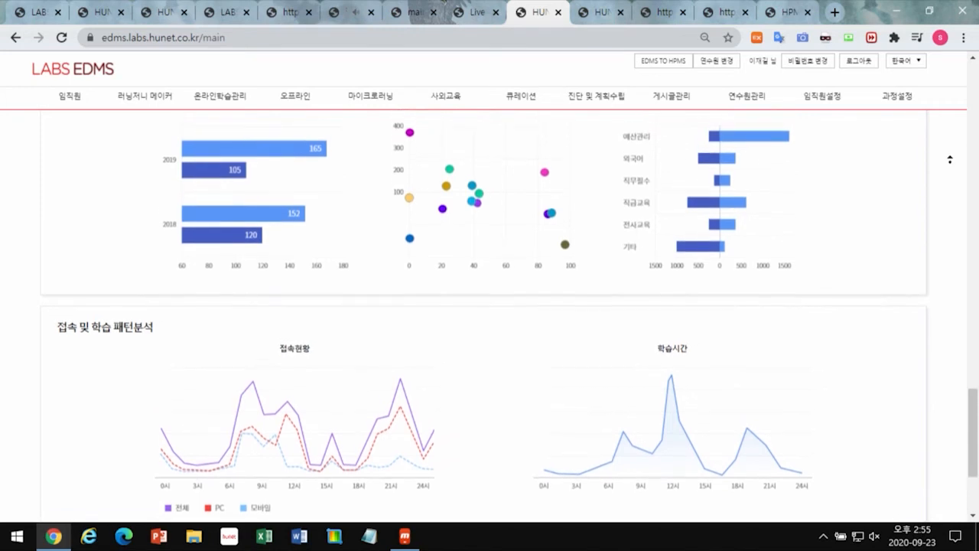
scroll(950, 159, up, 1)
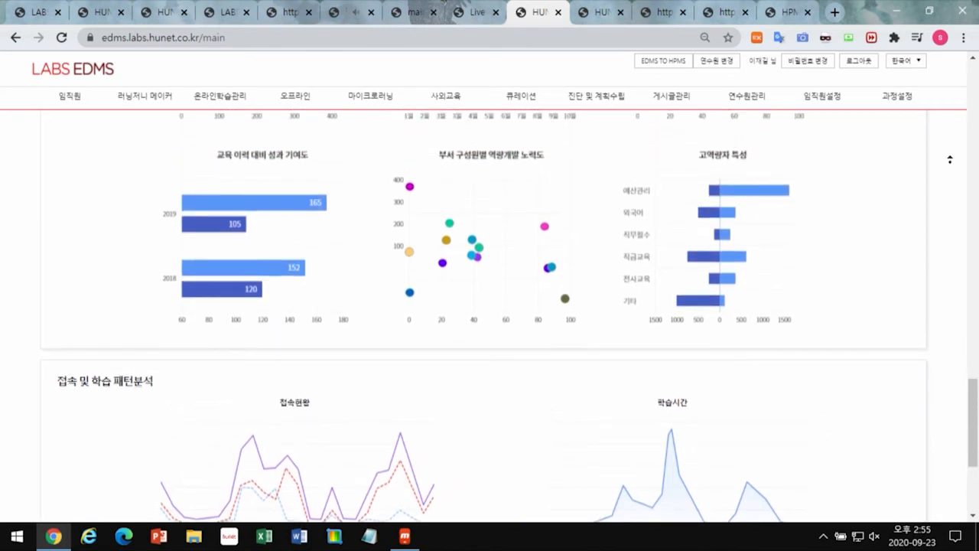
scroll(950, 159, up, 2)
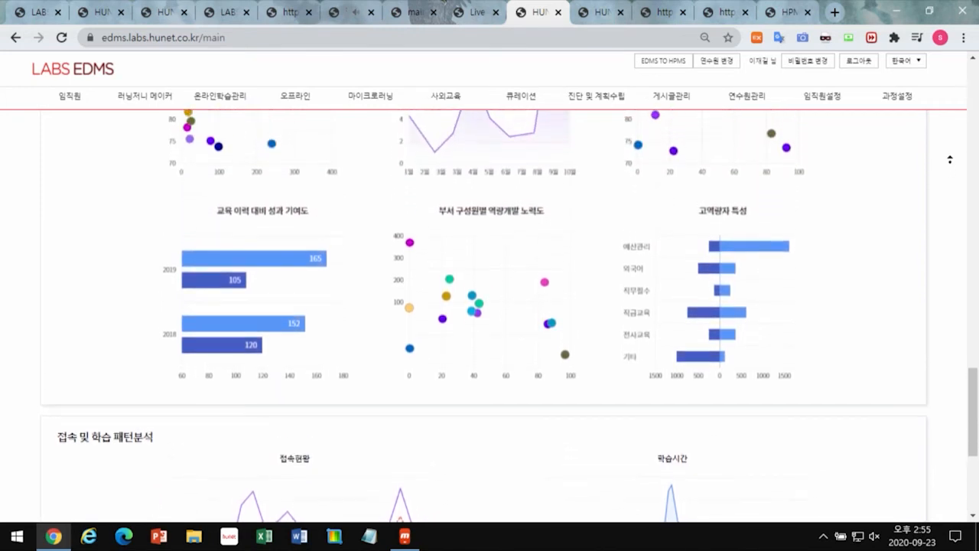
scroll(949, 159, up, 1)
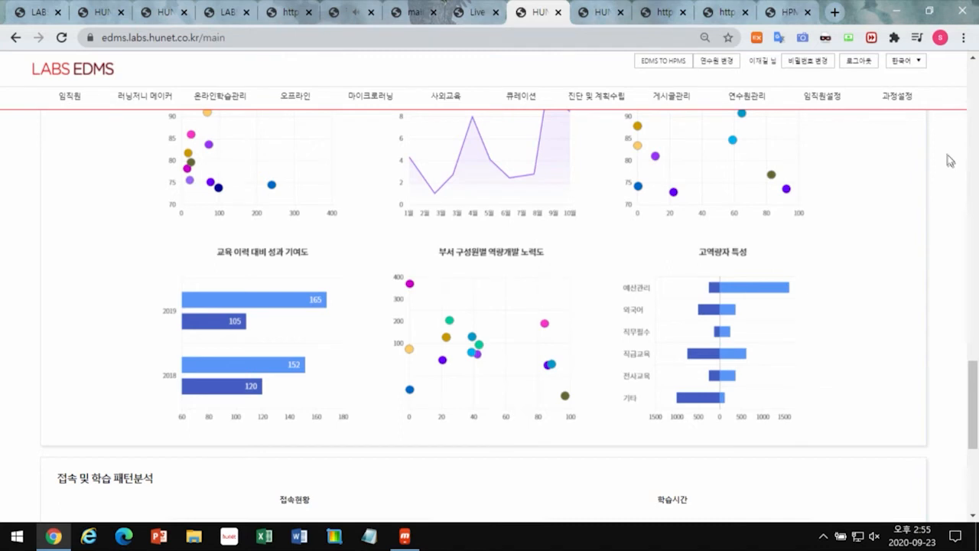
Step: Open 수강신청 기간 설정 under 과정설정 and look through the common application period settings for 온라인 and 독서통신
mouse_move(830, 105)
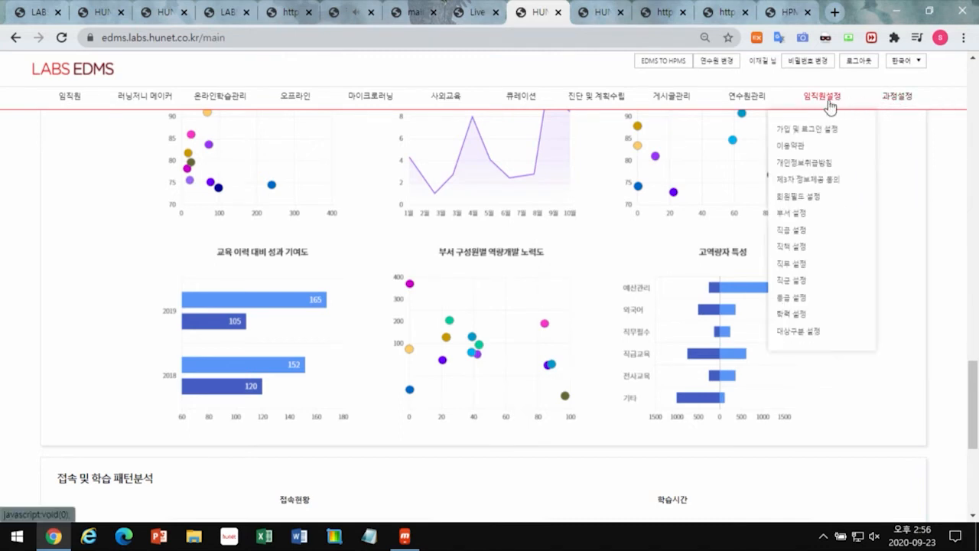
mouse_move(759, 106)
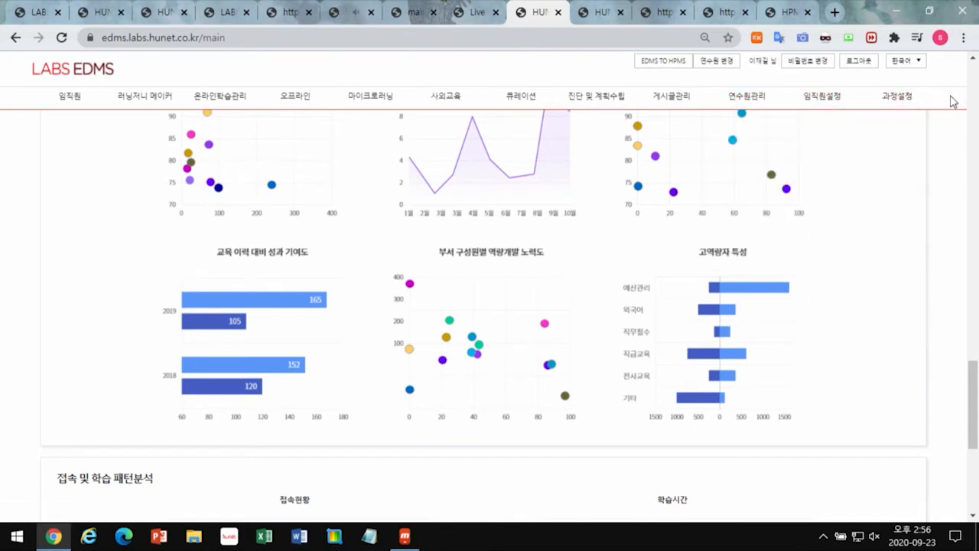
mouse_move(896, 97)
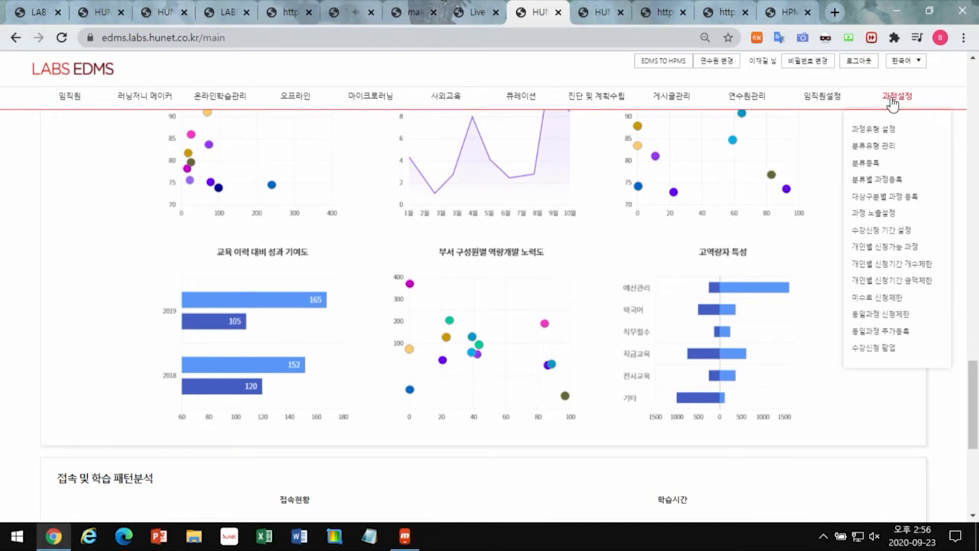
click(882, 232)
drag(974, 203, 975, 222)
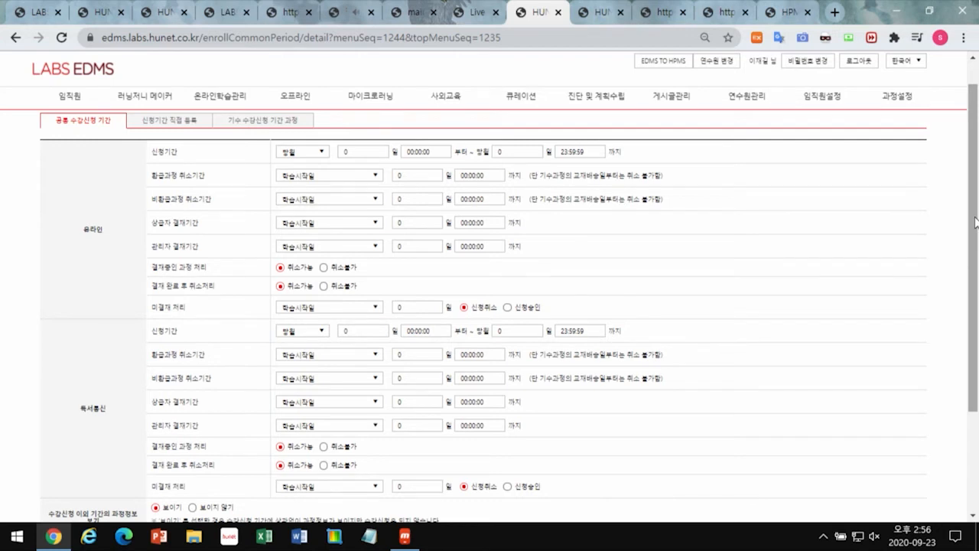
drag(975, 222, 975, 228)
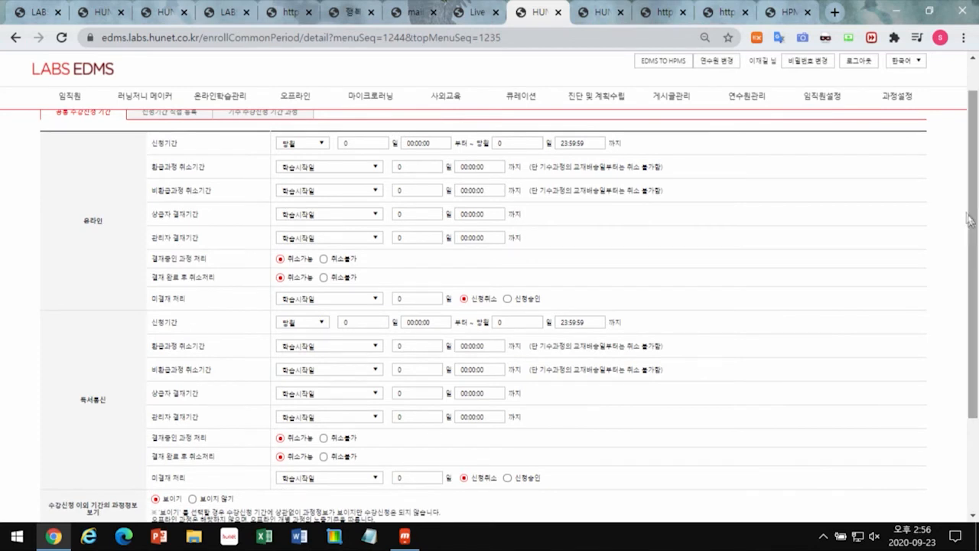
Step: Go to 개인별 신청가능 과정 and open the restriction 전화 외국어는 책임급만 신청 가능하도록 함 for editing
mouse_move(908, 99)
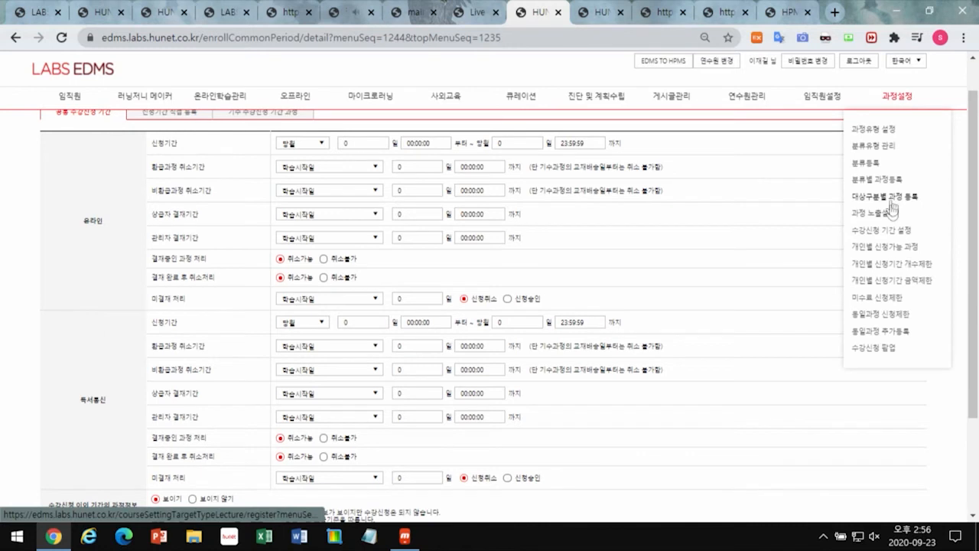
click(886, 248)
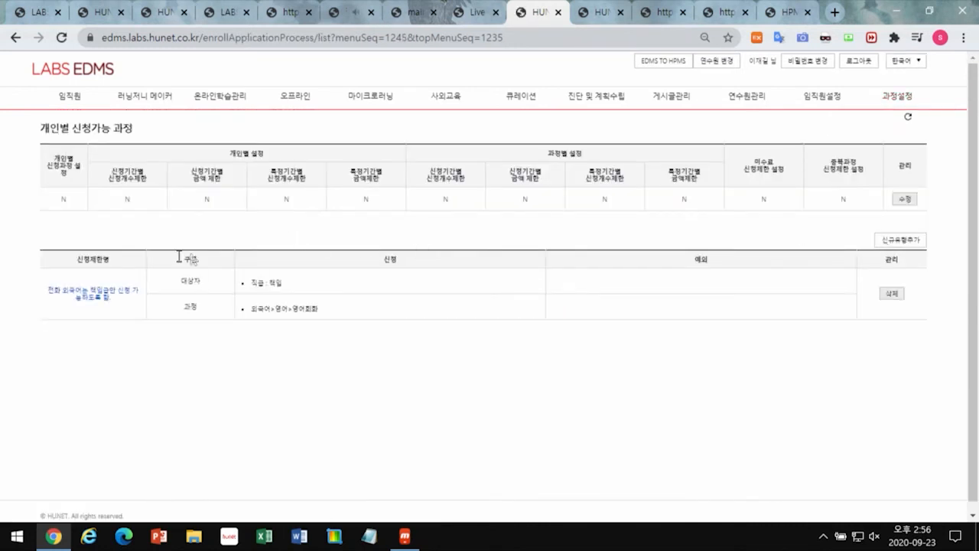
click(119, 296)
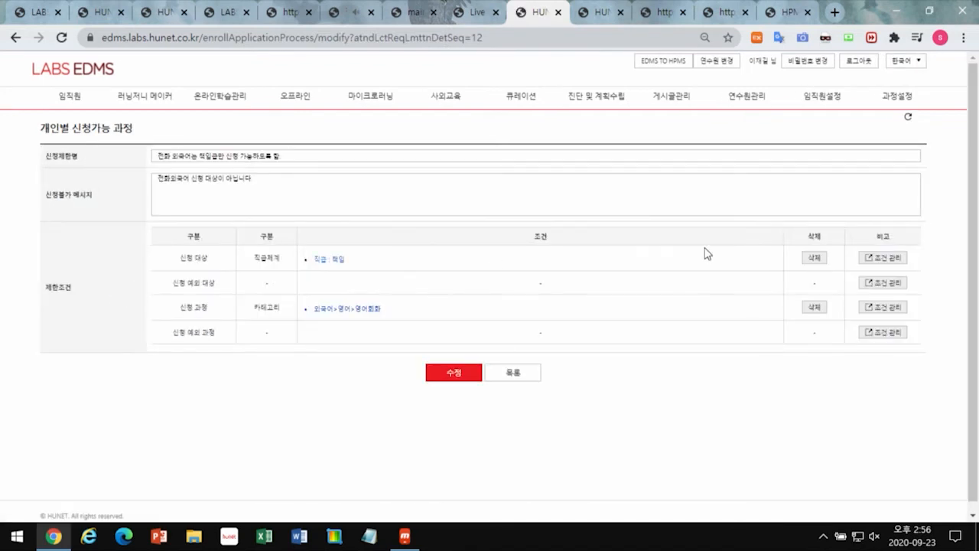
Step: In the 신청 대상 condition's 직급체계, add the rank 팀장 alongside 책임, register the selection and close 대상자 관리
click(883, 257)
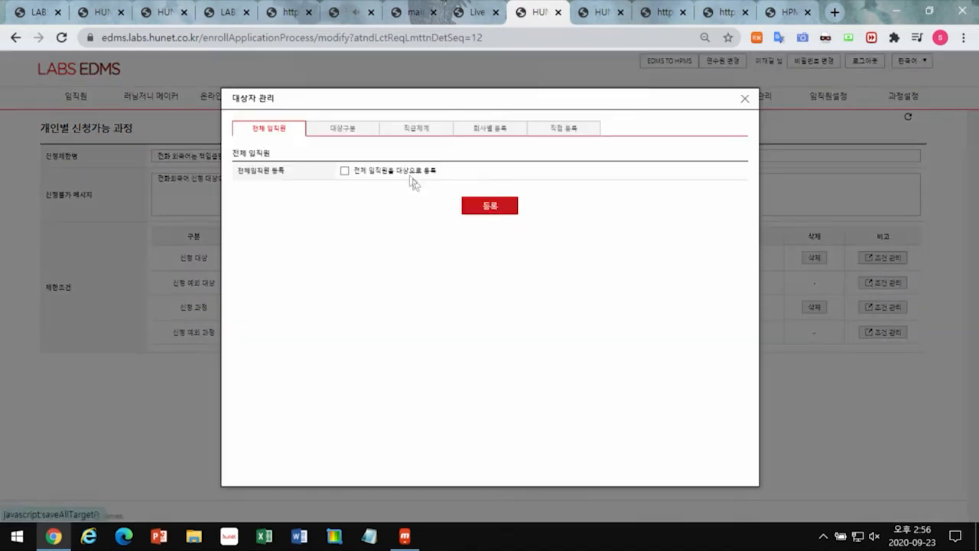
click(417, 127)
click(248, 230)
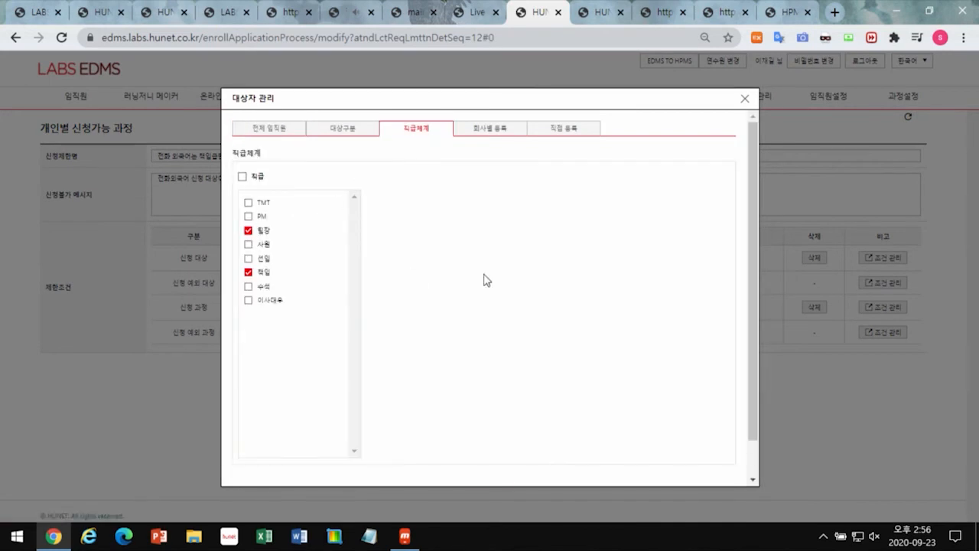
scroll(485, 280, down, 1)
click(483, 455)
key(Return)
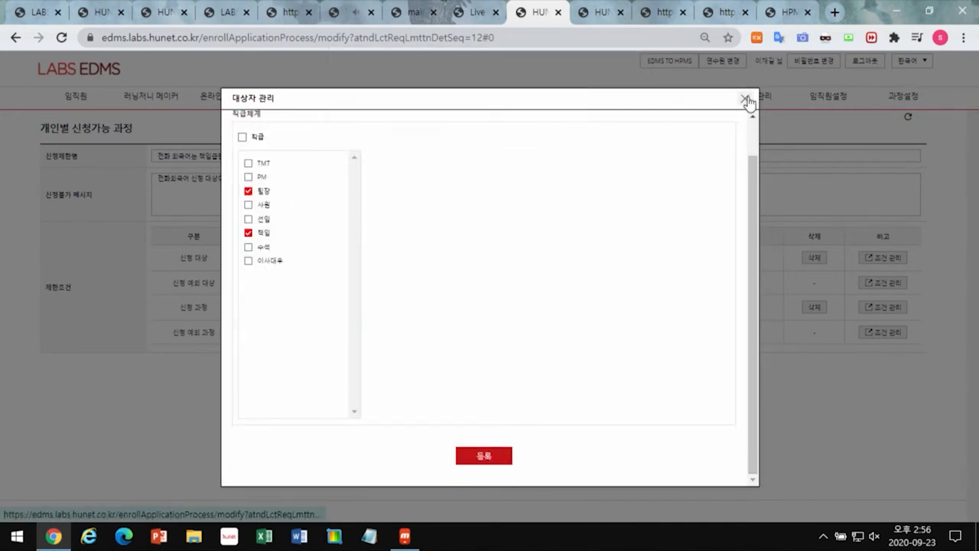
click(745, 99)
click(880, 306)
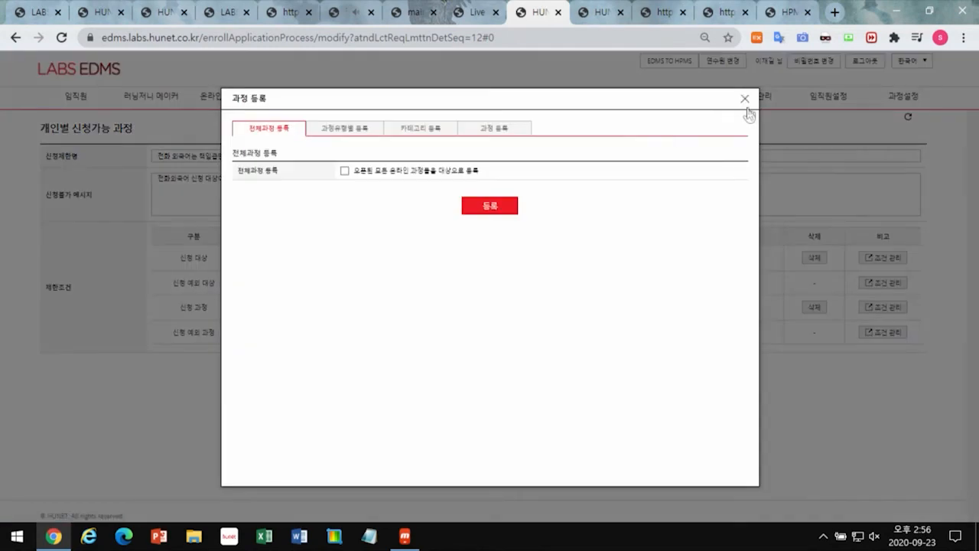
click(746, 98)
mouse_move(749, 101)
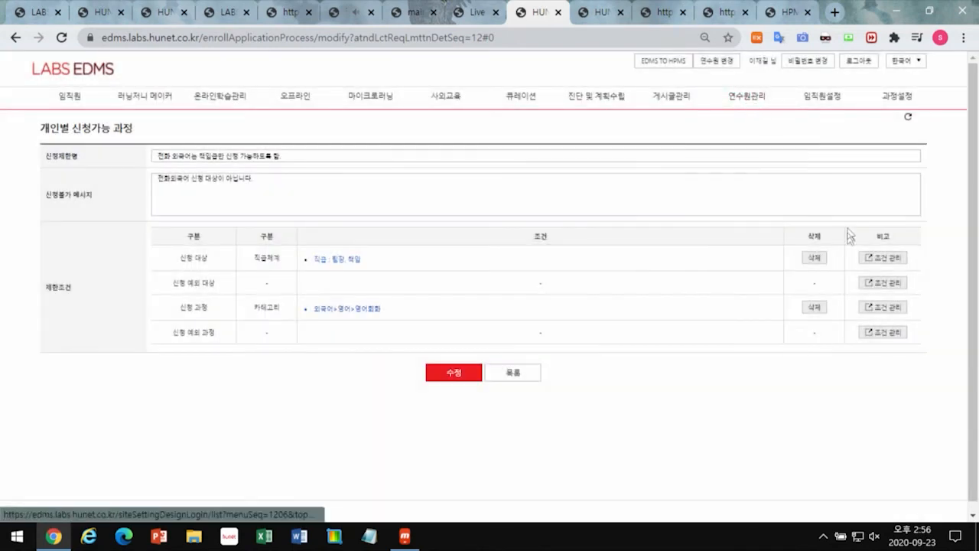
Step: For the 신청 과정 condition, try adding the 2020년 온라인 categories 영어단어 (662) and 영어문법/작문 (663), and close 과정 등록 without registering
click(883, 306)
click(420, 130)
click(309, 238)
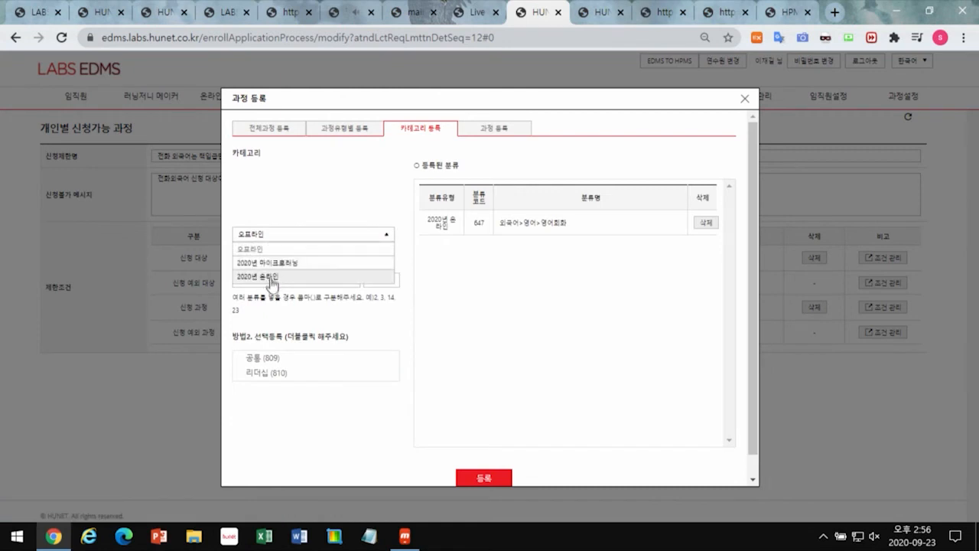
click(278, 278)
double_click(295, 340)
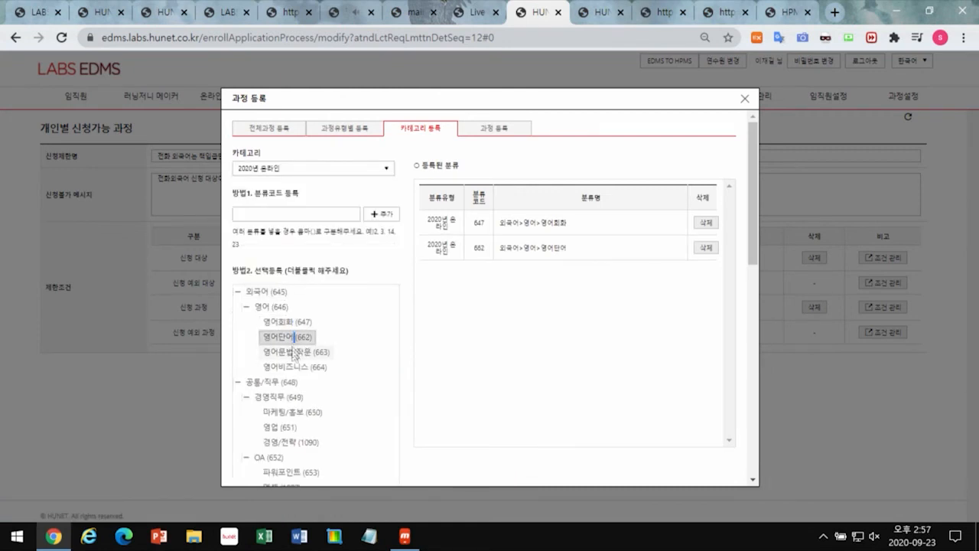
double_click(295, 352)
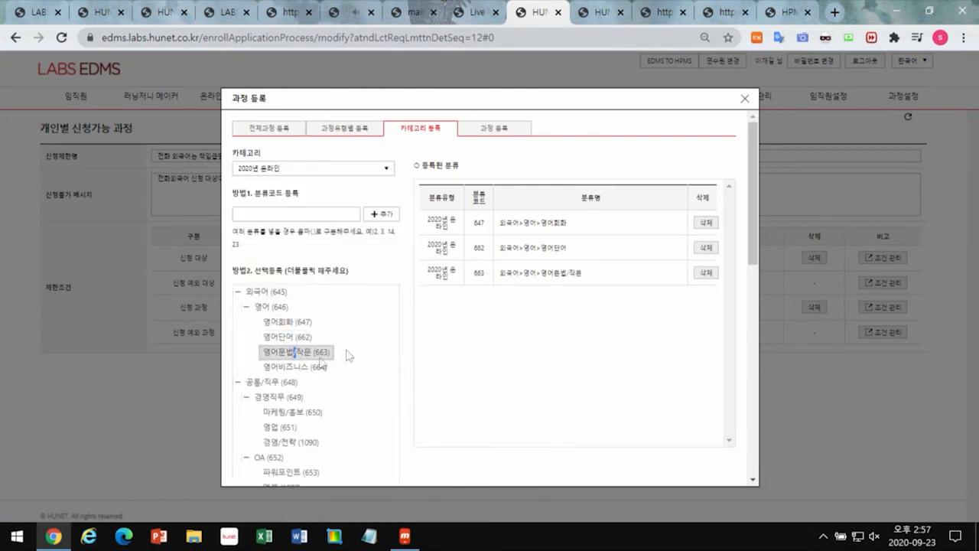
click(745, 98)
Step: Open 사이트 메뉴관리 under 연수원관리 and bring up the properties of the top-level 온라인 menu
mouse_move(749, 105)
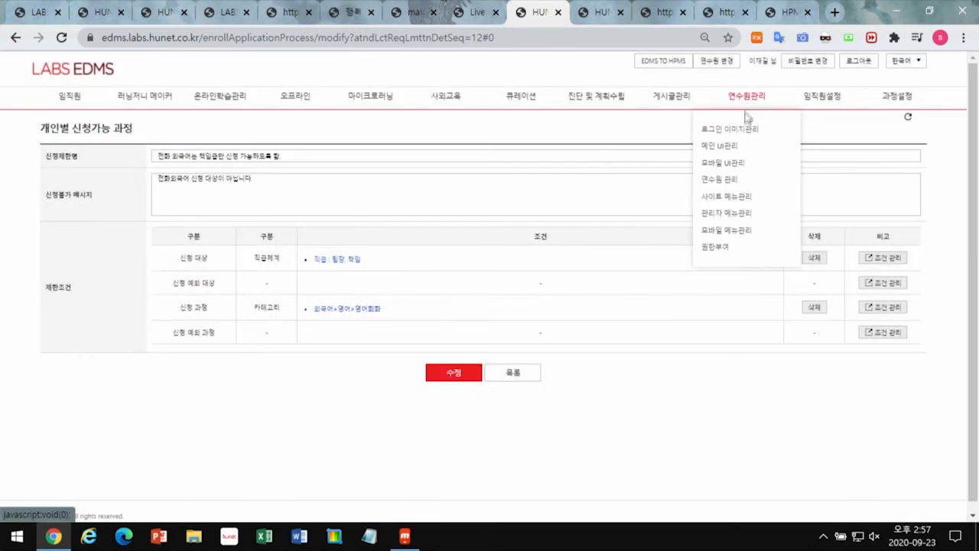
click(728, 199)
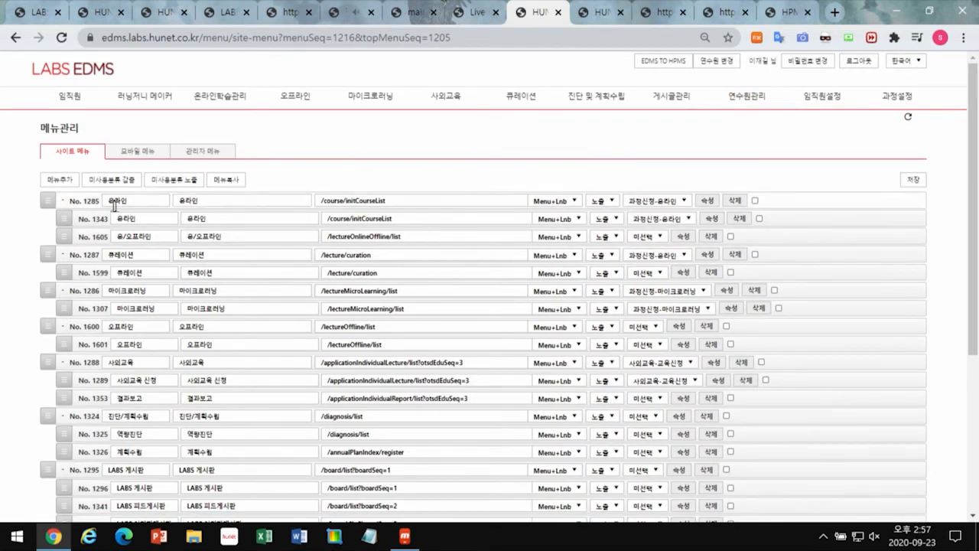
mouse_move(47, 202)
mouse_down()
mouse_move(49, 216)
mouse_move(52, 204)
mouse_up()
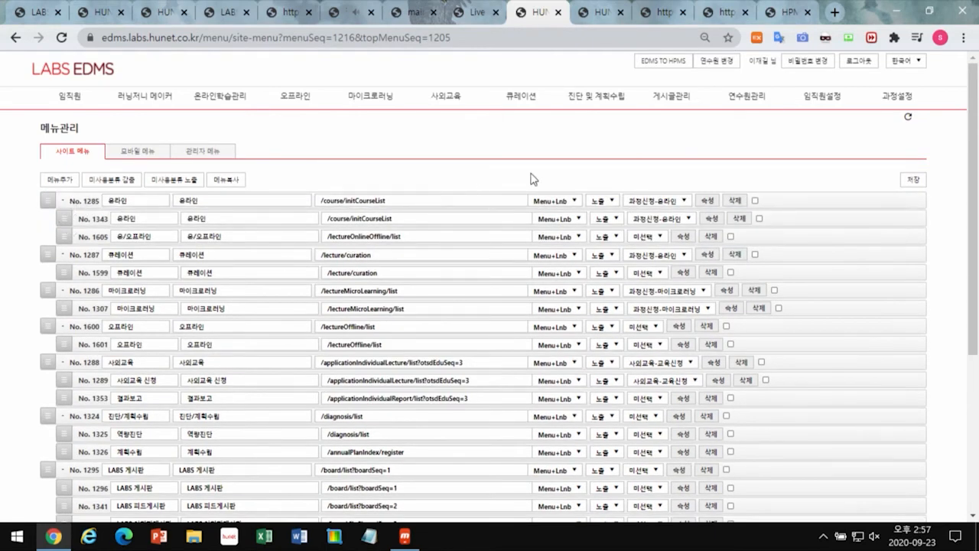
click(702, 202)
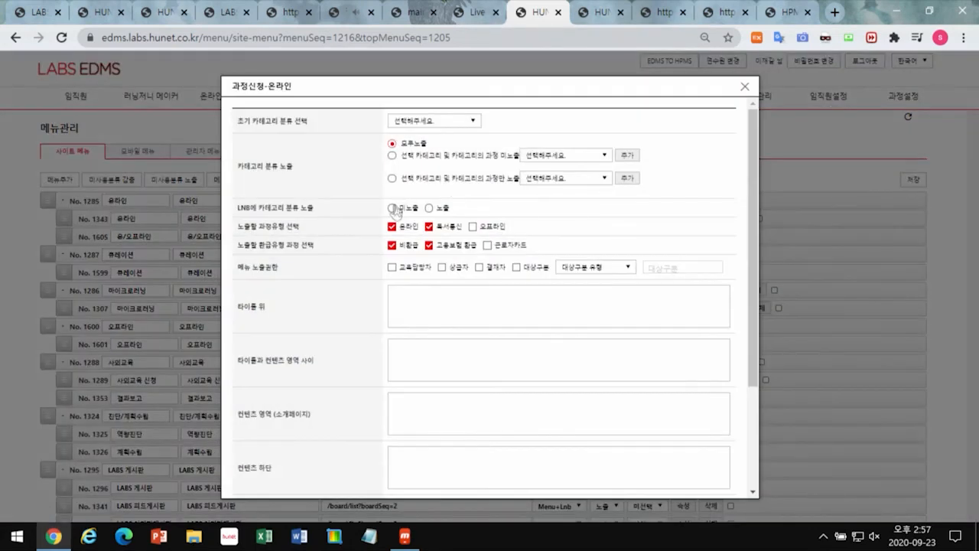
Step: Try showing only 온라인 and 오프라인 course types and 비환급 courses in the 온라인 menu, and close its properties without saving
click(392, 227)
click(429, 227)
click(473, 227)
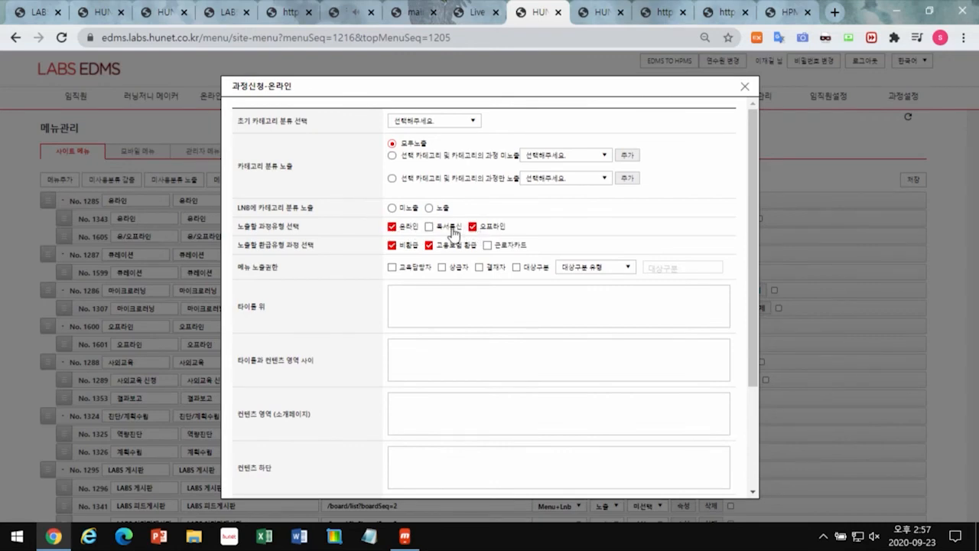
click(487, 245)
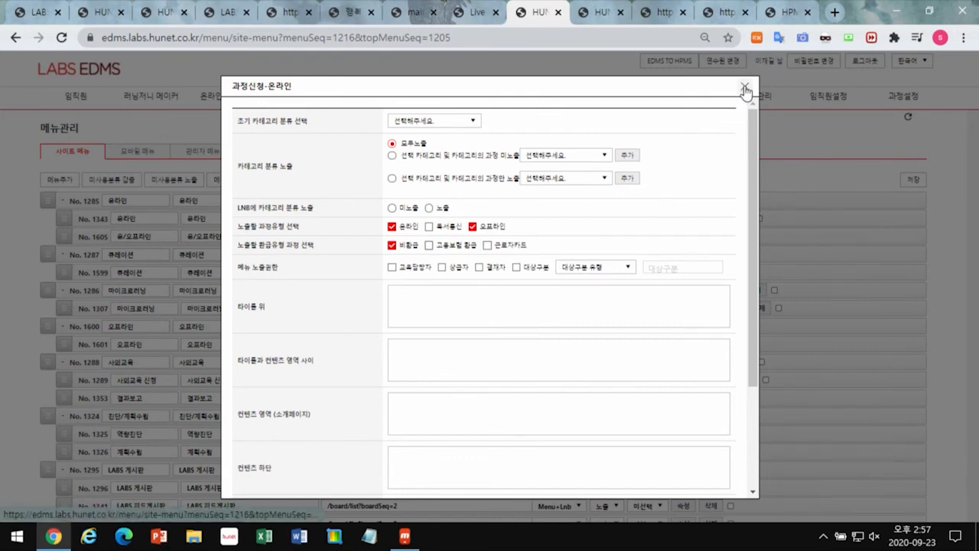
click(516, 267)
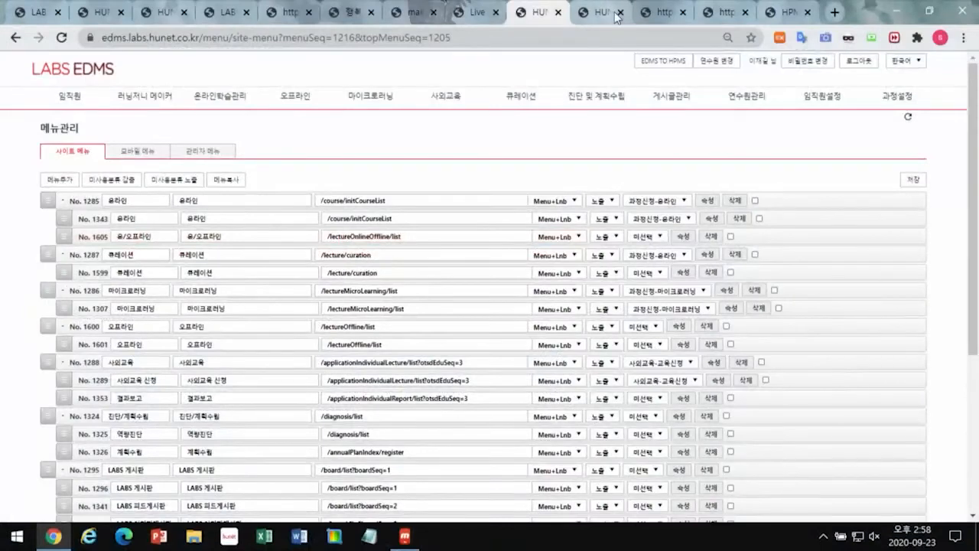
Step: Switch to the hunet HPM administration site and look through 강사조회 and 전문기관조회
click(602, 13)
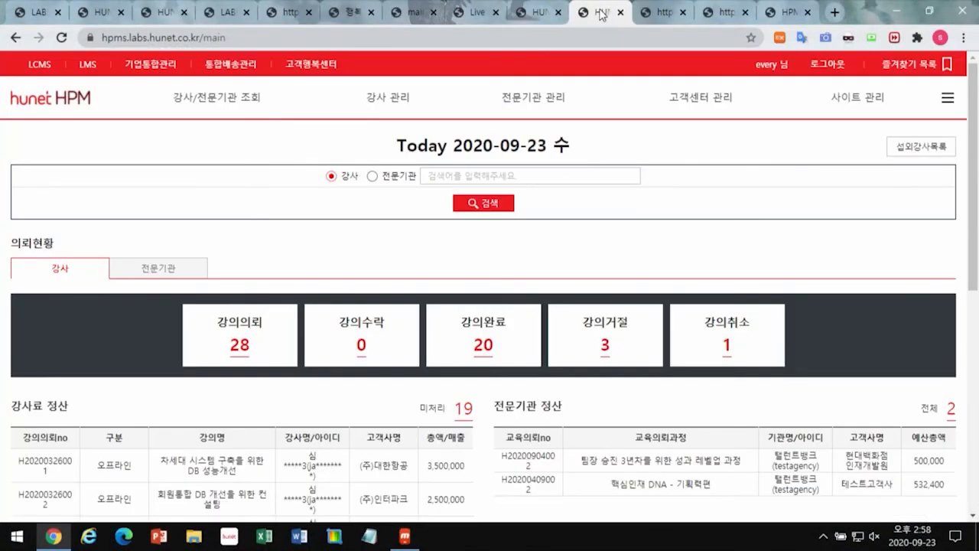
mouse_move(221, 114)
click(192, 143)
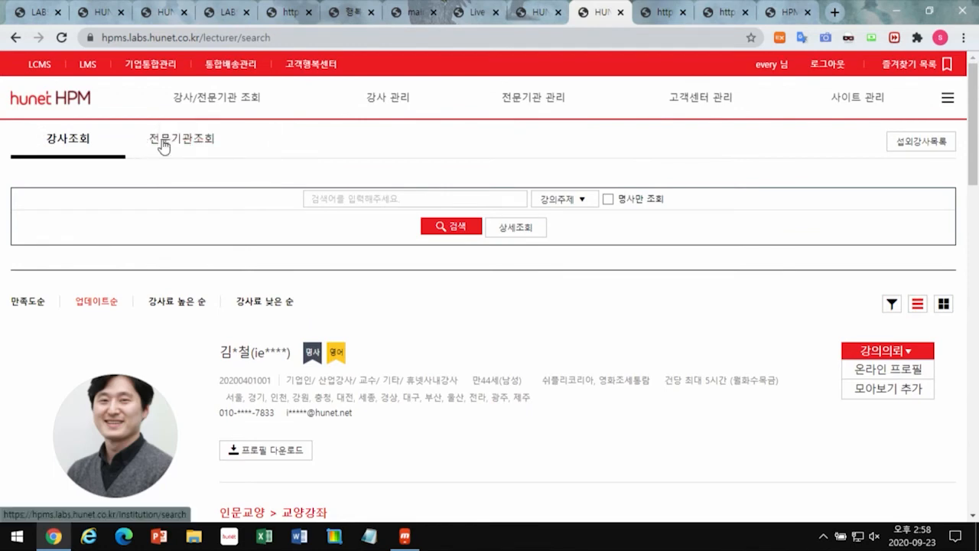
click(162, 147)
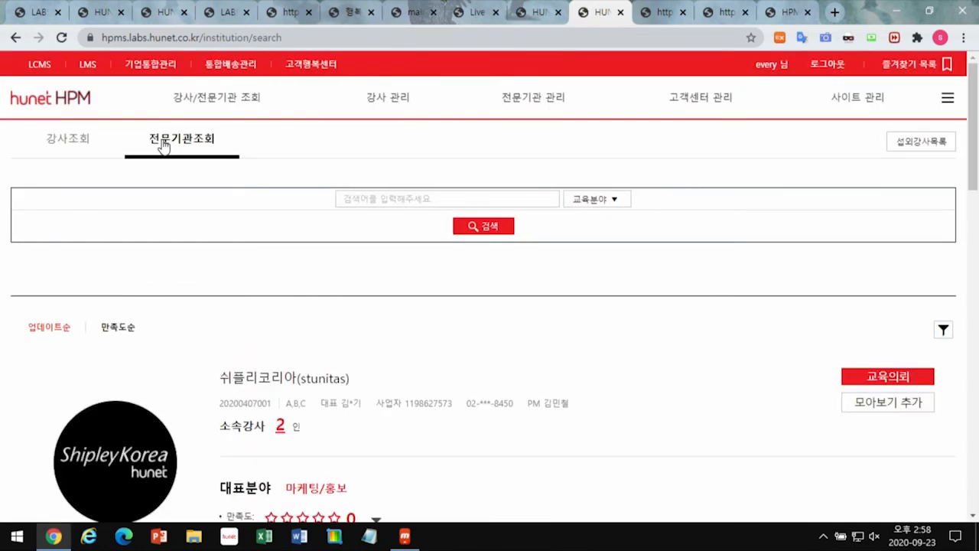
click(76, 147)
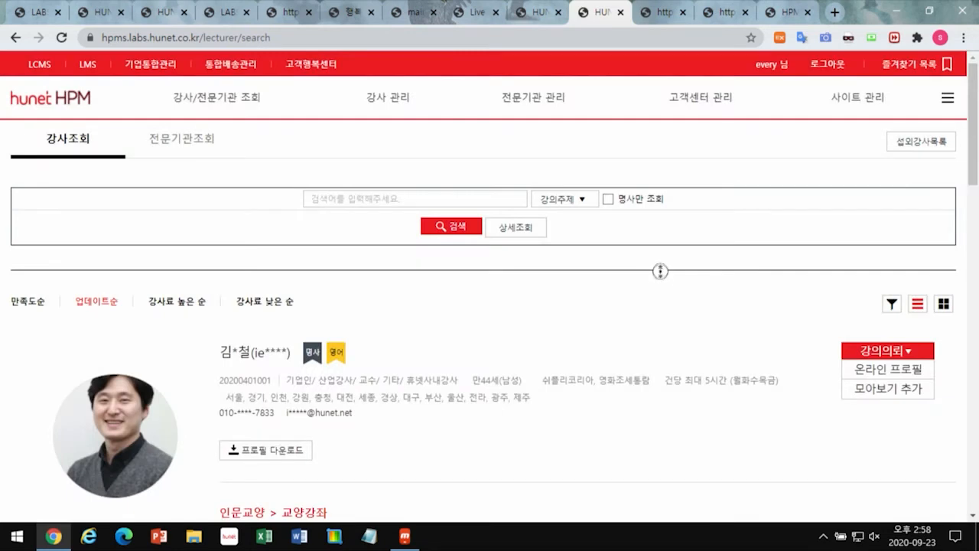
scroll(659, 270, down, 1)
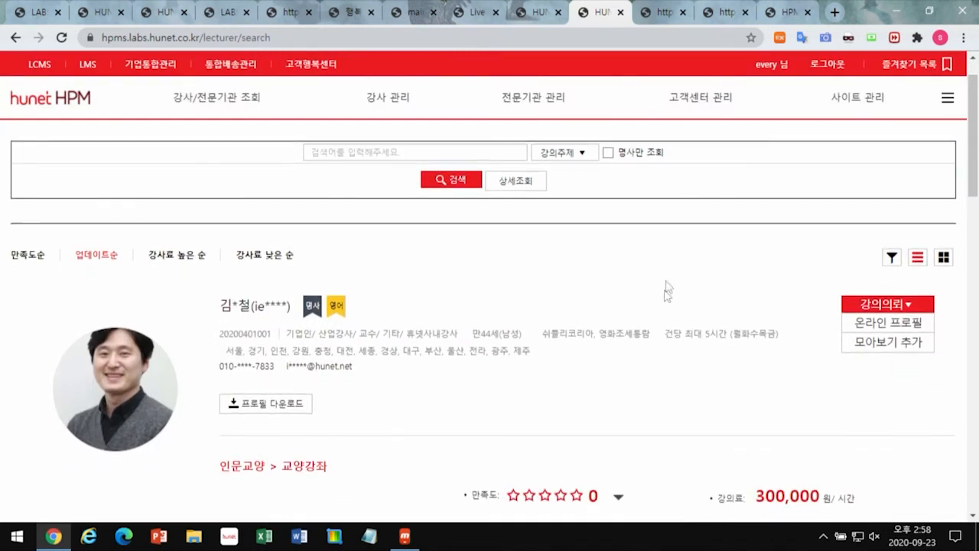
Step: View the open lecturer's 강사프로필 and look over the lecturer's own hunet HPM main page with its lecture requests
click(657, 13)
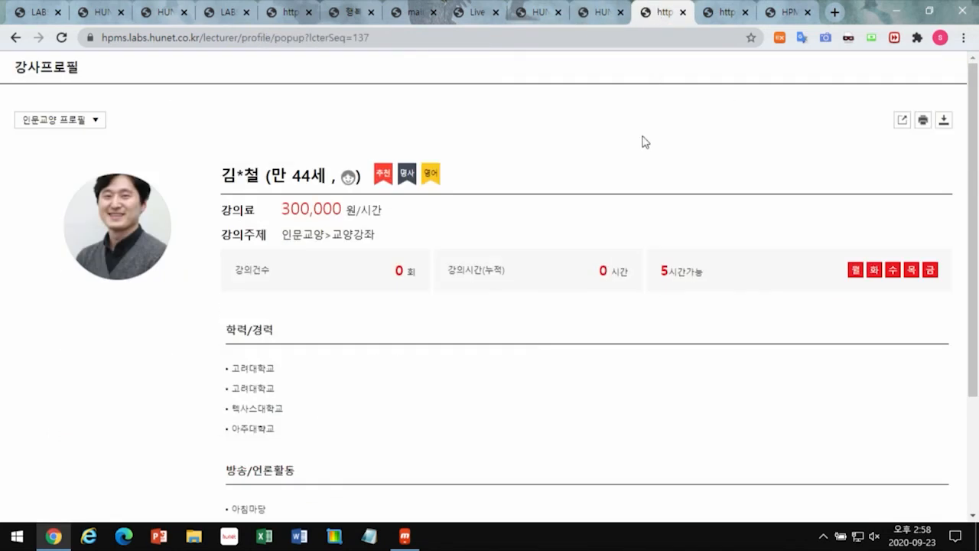
click(720, 14)
click(70, 211)
click(69, 253)
click(66, 269)
click(480, 310)
click(289, 172)
click(295, 218)
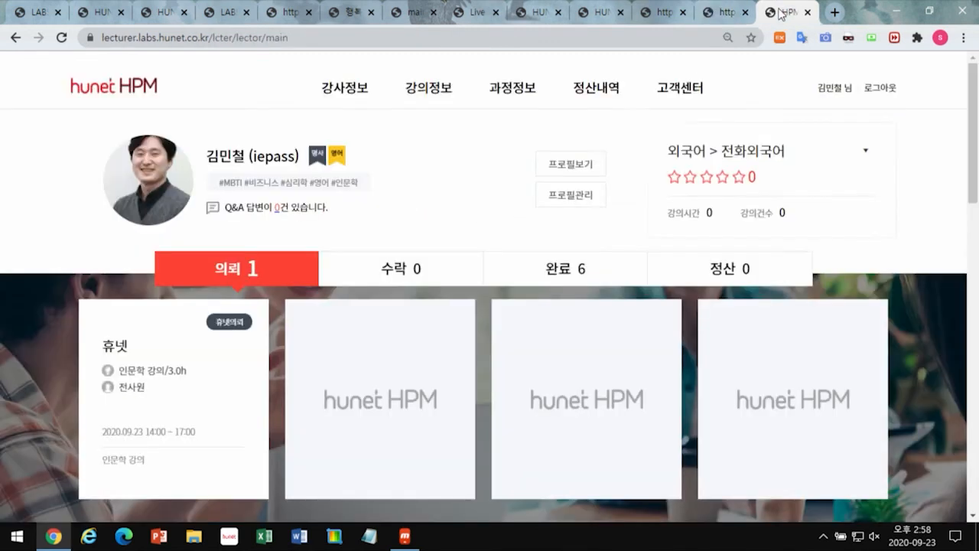
click(782, 13)
mouse_move(973, 133)
mouse_down()
mouse_move(976, 279)
mouse_move(971, 131)
mouse_up()
Step: Switch back to the LABS EDMS 기수관리 page and open the 기수정보 of 입문자를 위한 딥러닝 실무와 실제사례 연구
click(98, 14)
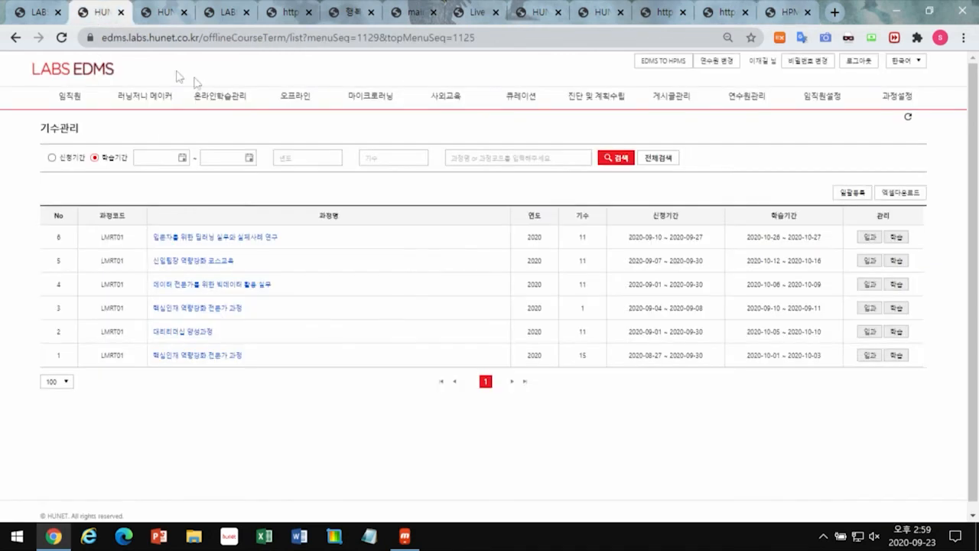
mouse_move(295, 97)
click(280, 199)
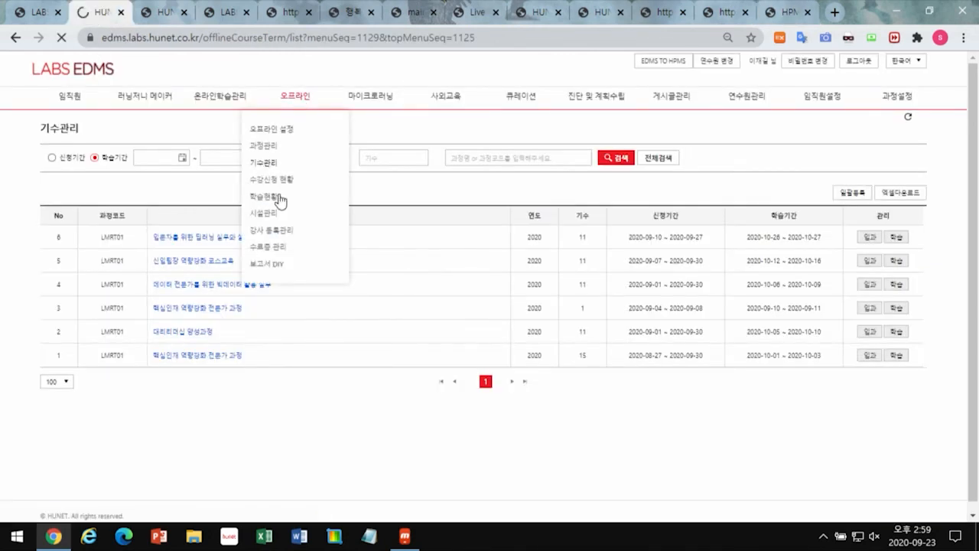
click(191, 237)
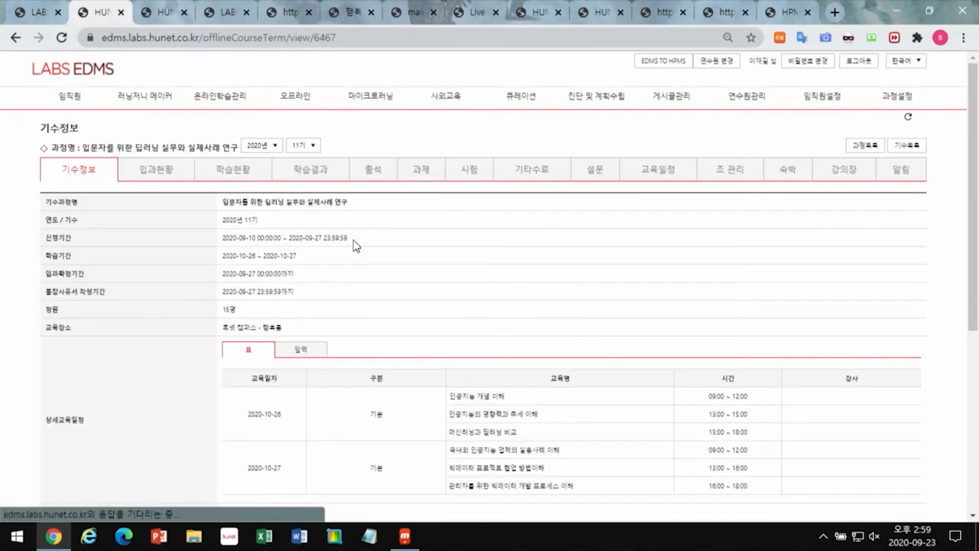
Step: Show the 상세교육일정 in 달력 form and examine the daily schedule and the 수료기준 관리 criteria
scroll(176, 243, down, 1)
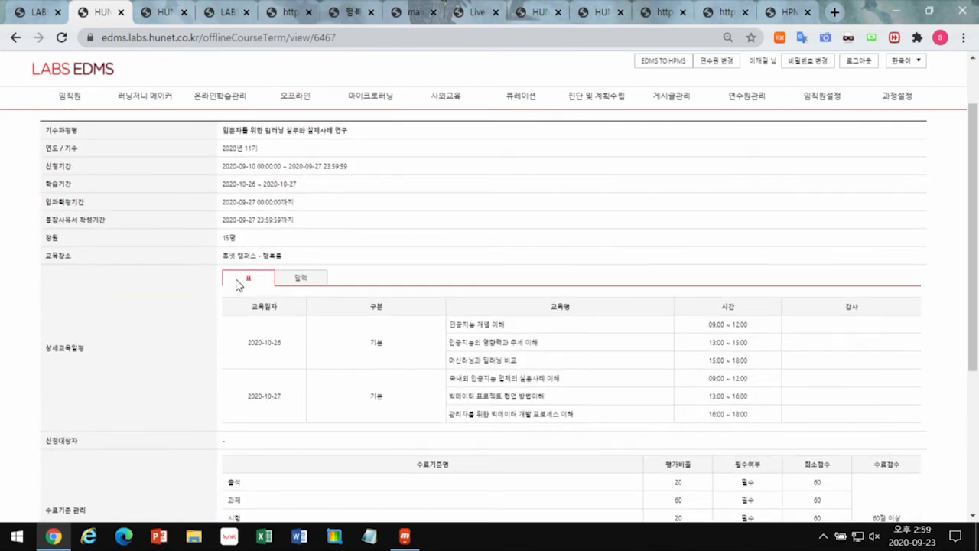
click(302, 282)
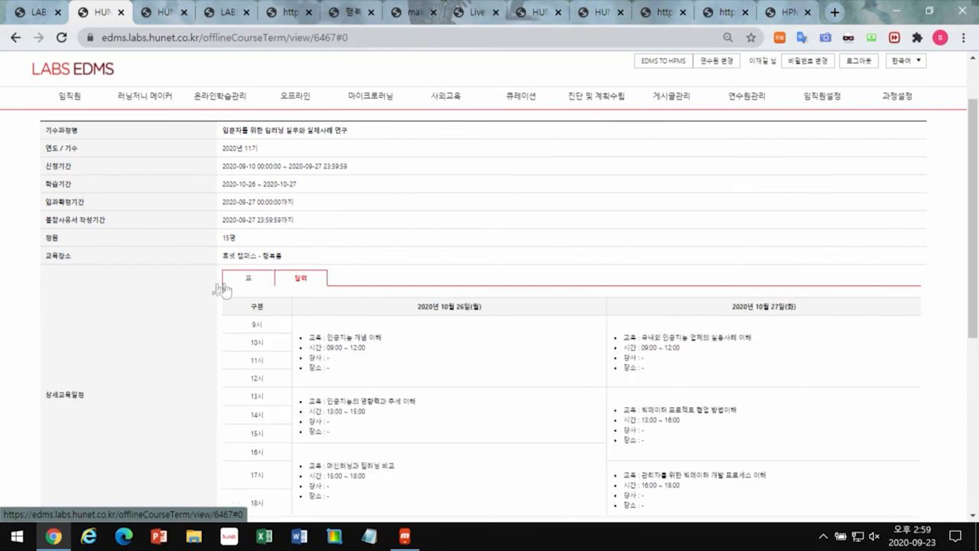
scroll(203, 288, down, 1)
scroll(203, 288, down, 1)
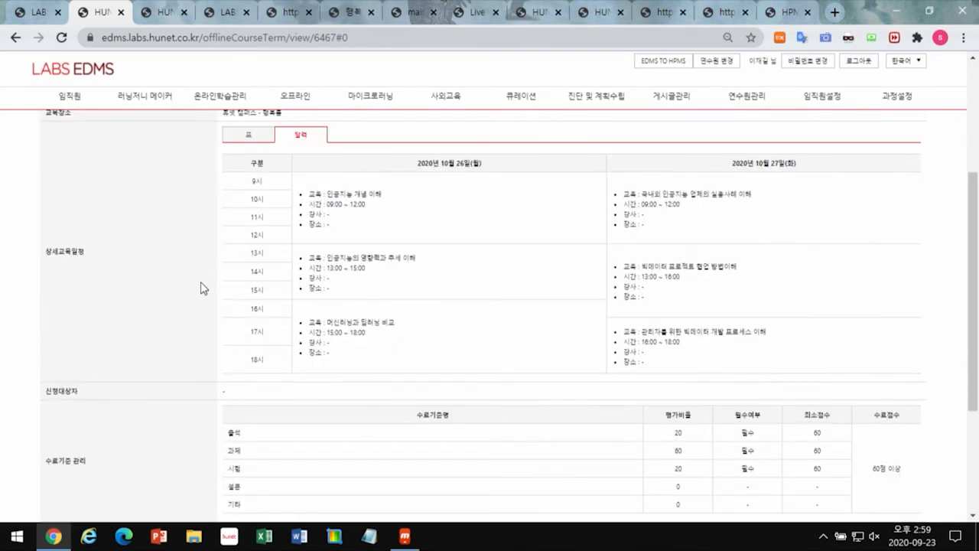
scroll(207, 314, down, 1)
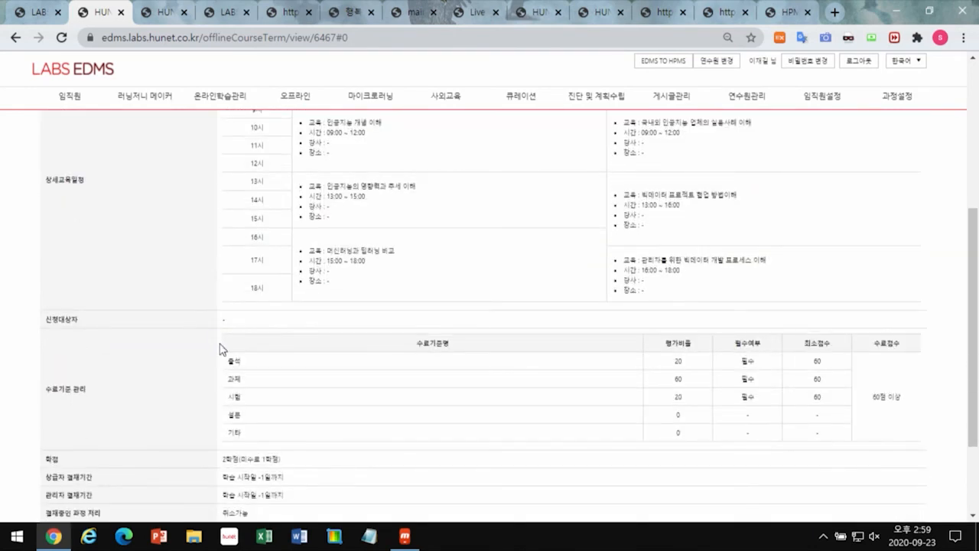
drag(220, 348, 253, 412)
click(254, 413)
scroll(214, 296, up, 2)
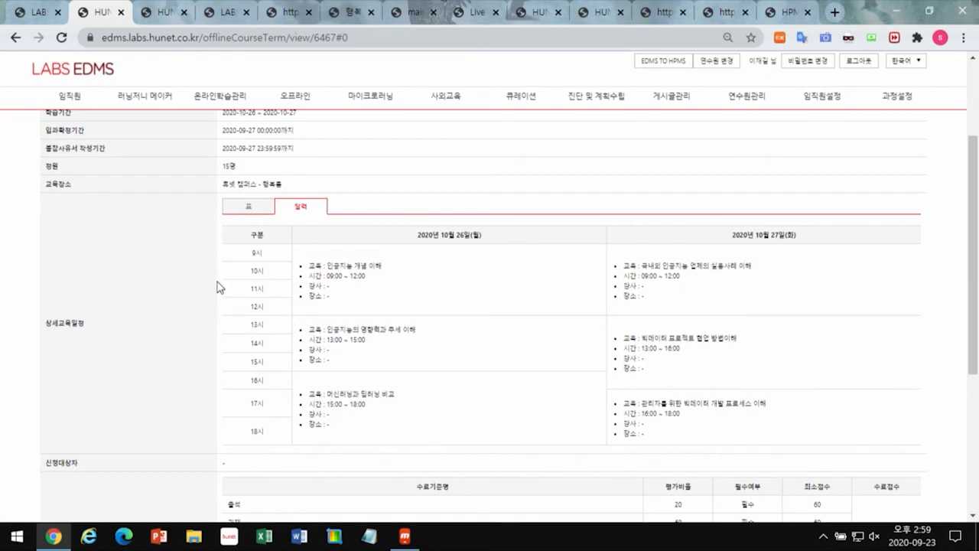
scroll(217, 286, up, 2)
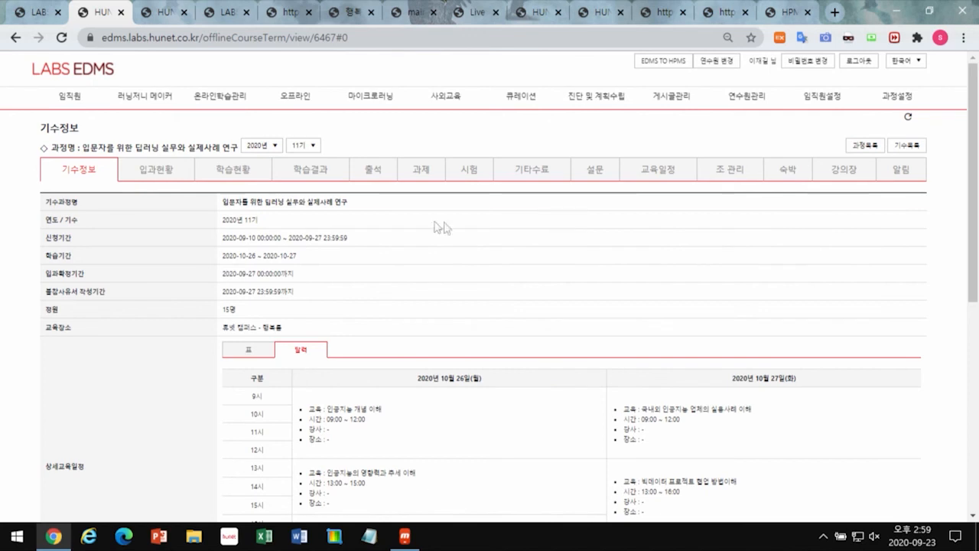
Step: Open 보고서 DIY under 오프라인 and open the report 실시간 데이터 for editing
mouse_move(298, 98)
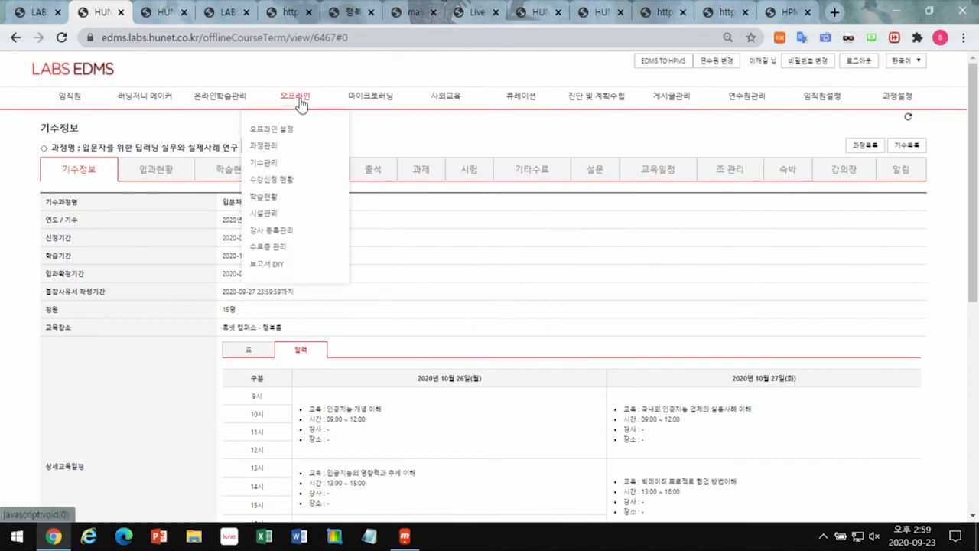
click(267, 265)
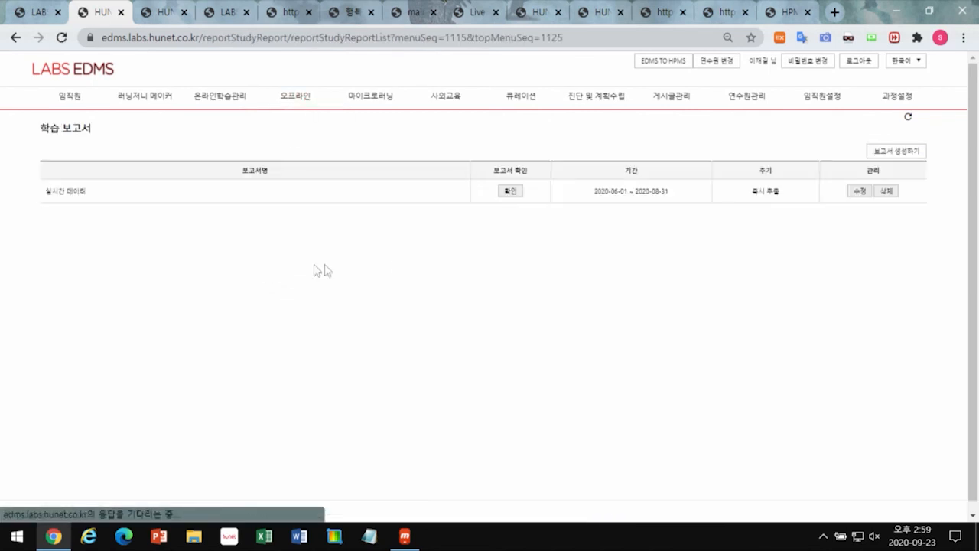
click(862, 193)
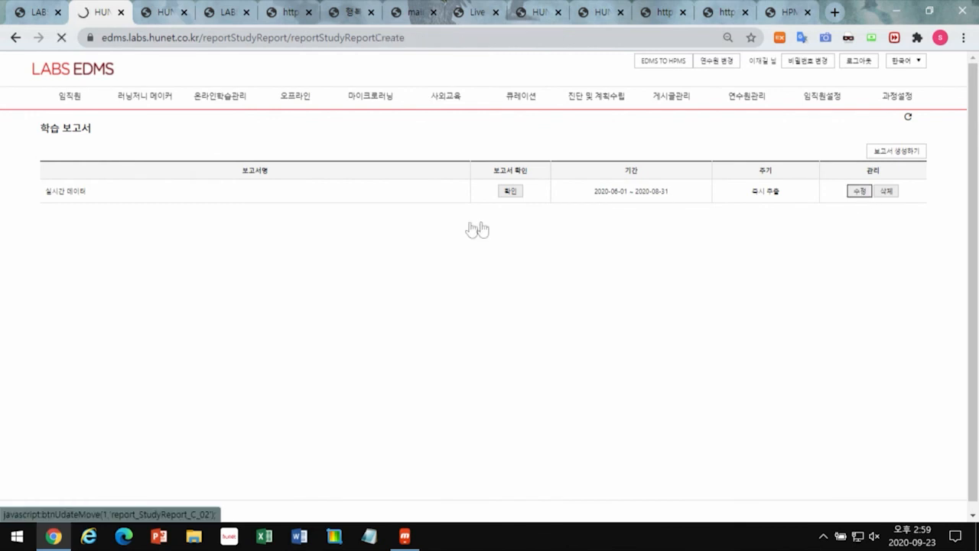
Step: Add 부서 and 직급 from 학습자정보 and CP명, CP코드 and 분류 from 과정정보 to the report items
scroll(306, 264, down, 1)
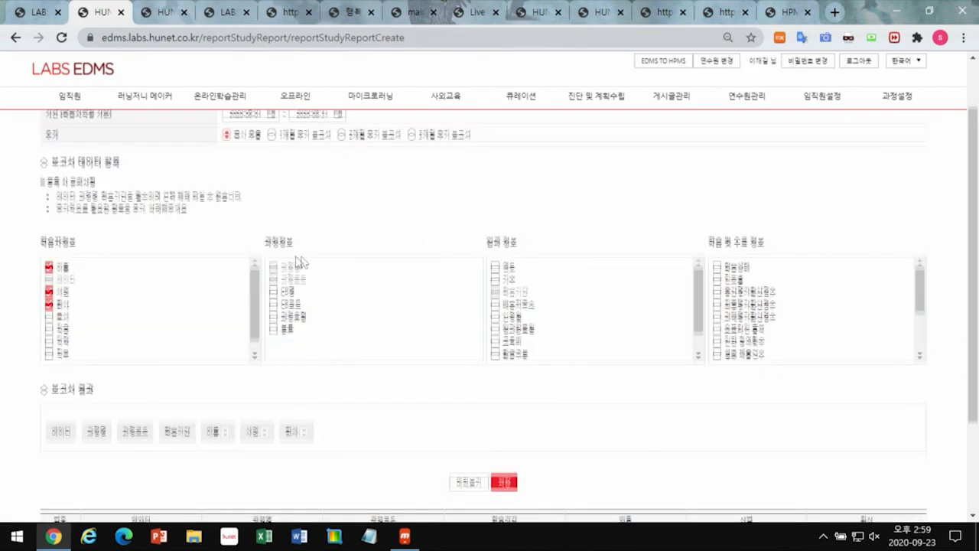
click(49, 313)
click(48, 324)
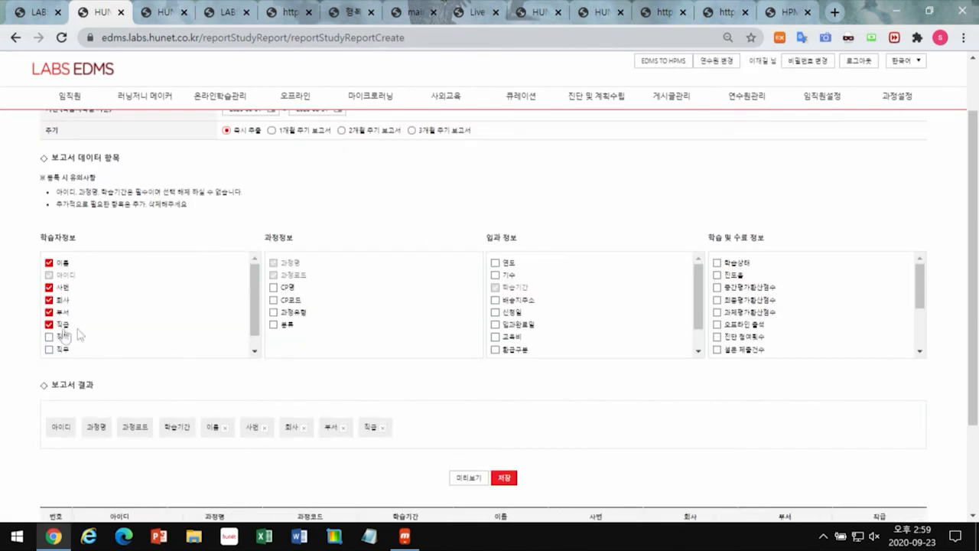
click(273, 287)
click(273, 299)
click(273, 324)
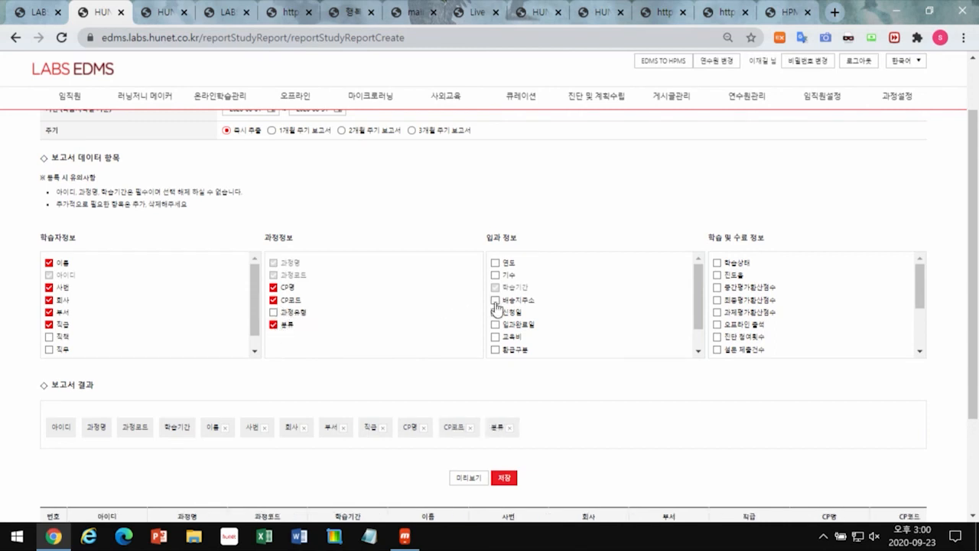
Step: Add 배송지주소, 교육비, 환급구분 and 최종평가환산점수 to the report items and save the report
click(496, 300)
click(495, 337)
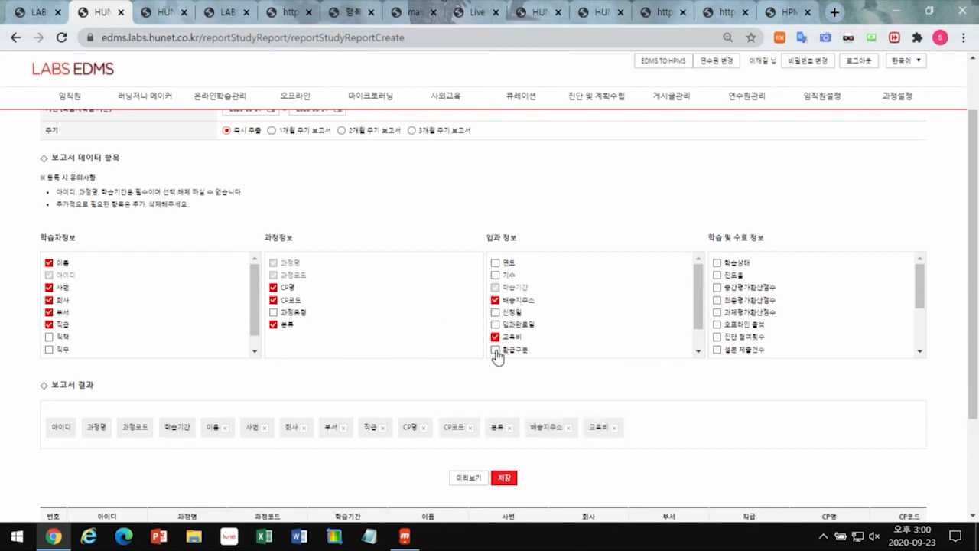
click(495, 350)
click(717, 300)
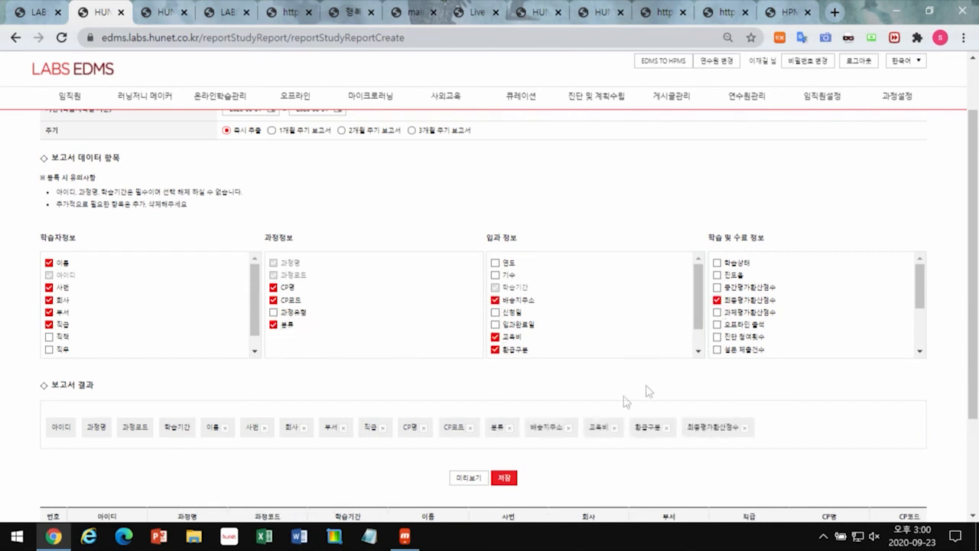
click(504, 477)
key(Return)
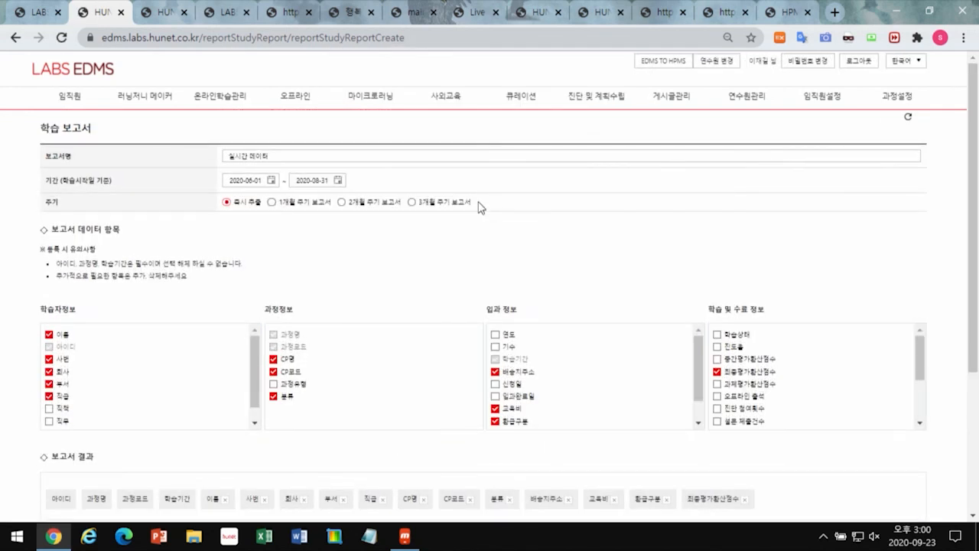
drag(479, 207, 201, 211)
click(190, 212)
Step: Return to 보고서 DIY, open the results of the 실시간 데이터 report and query 2020-06-01 to 2020-08-31
mouse_move(305, 107)
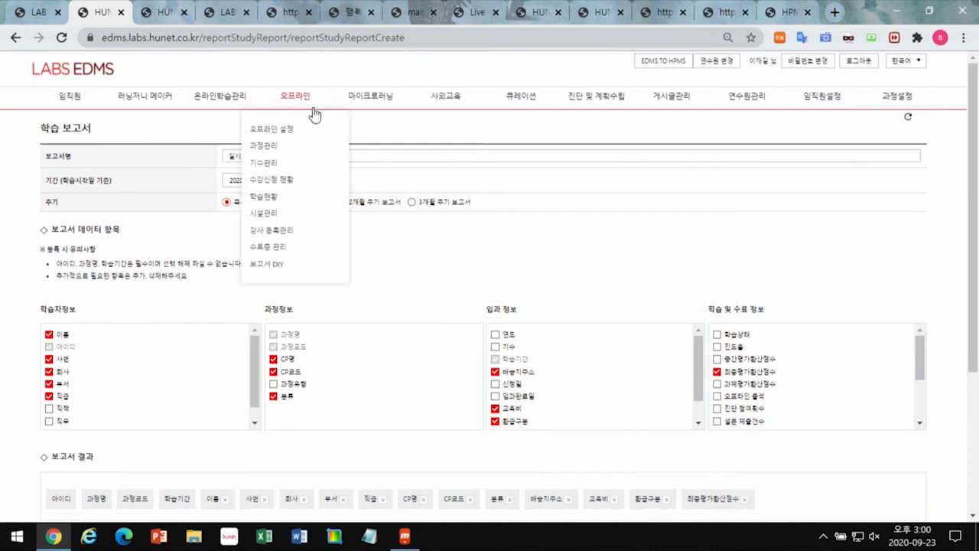
click(269, 263)
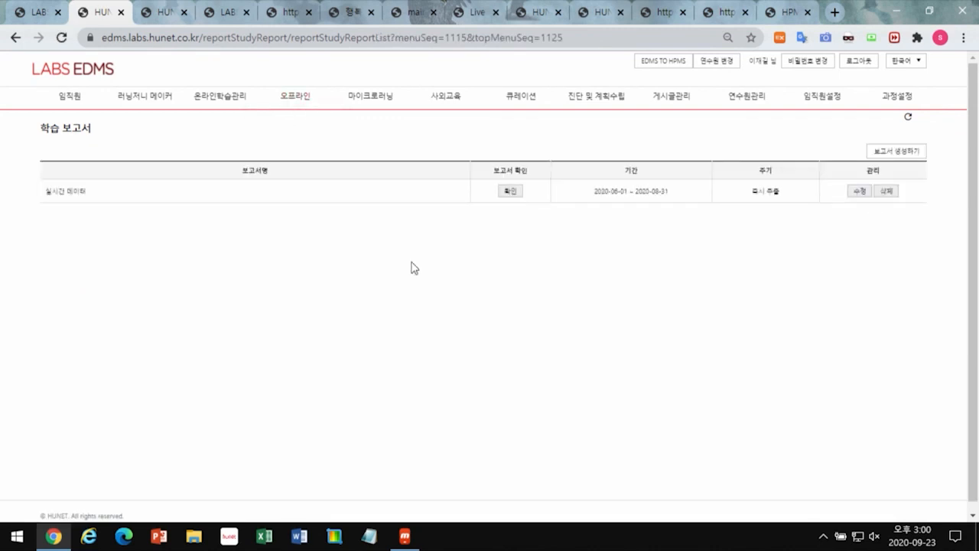
click(509, 191)
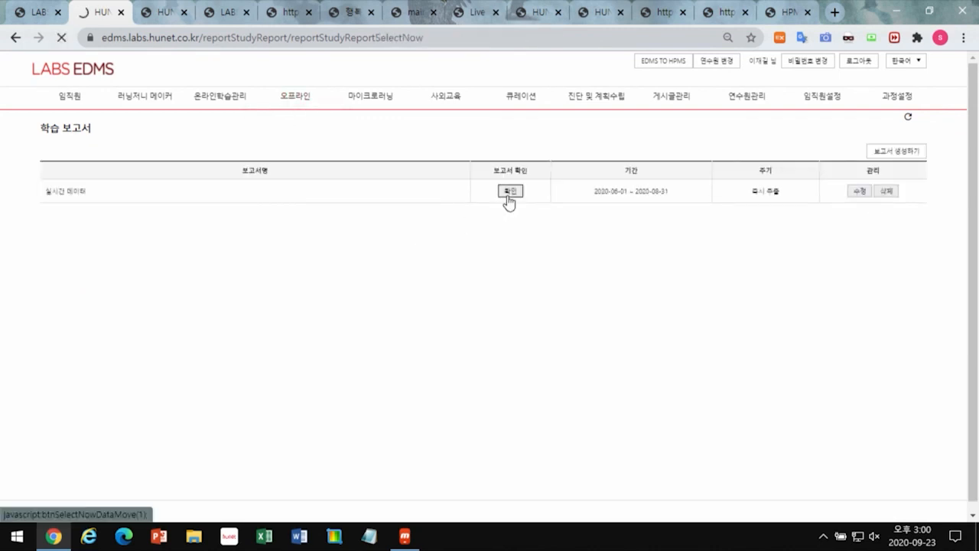
click(548, 182)
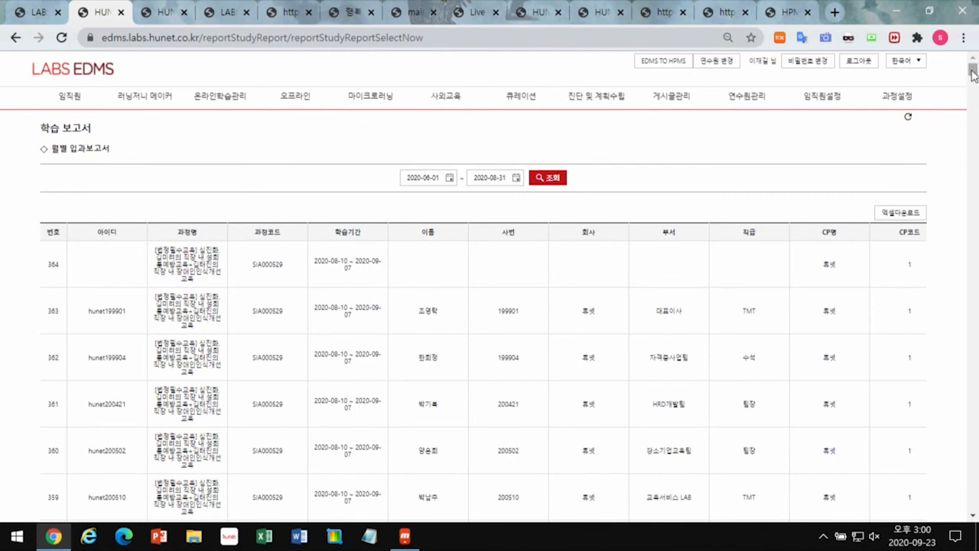
mouse_move(973, 75)
mouse_down()
mouse_move(973, 84)
mouse_move(972, 75)
mouse_up()
drag(376, 217, 673, 345)
click(673, 329)
scroll(673, 330, up, 1)
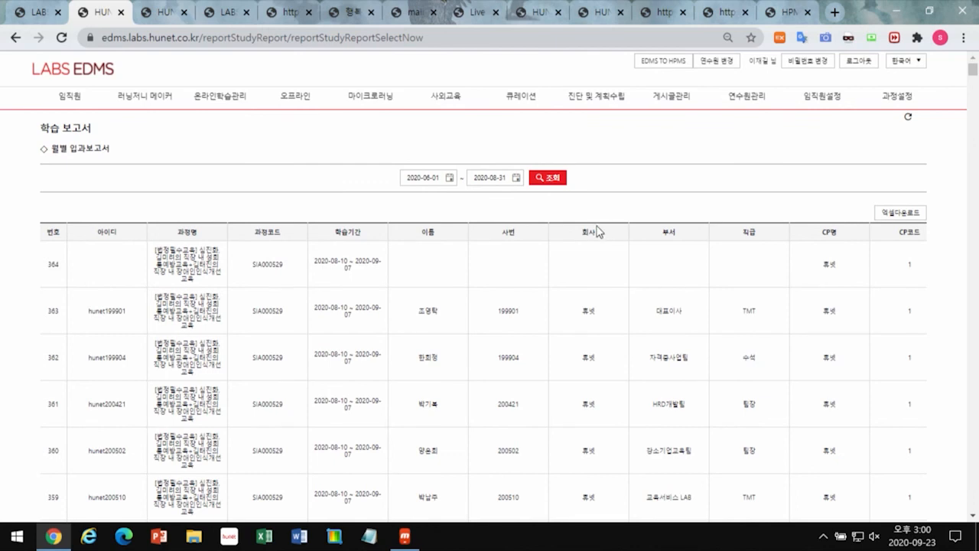
Step: Open 온라인 신청현황 under 온라인학습관리 and bring up the field settings of the 수강신청 현황 list
mouse_move(218, 97)
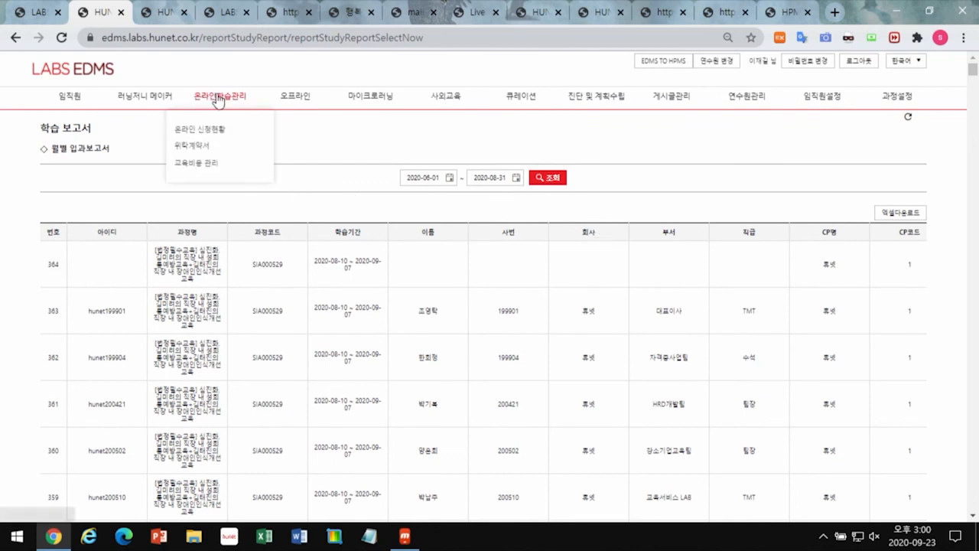
click(213, 136)
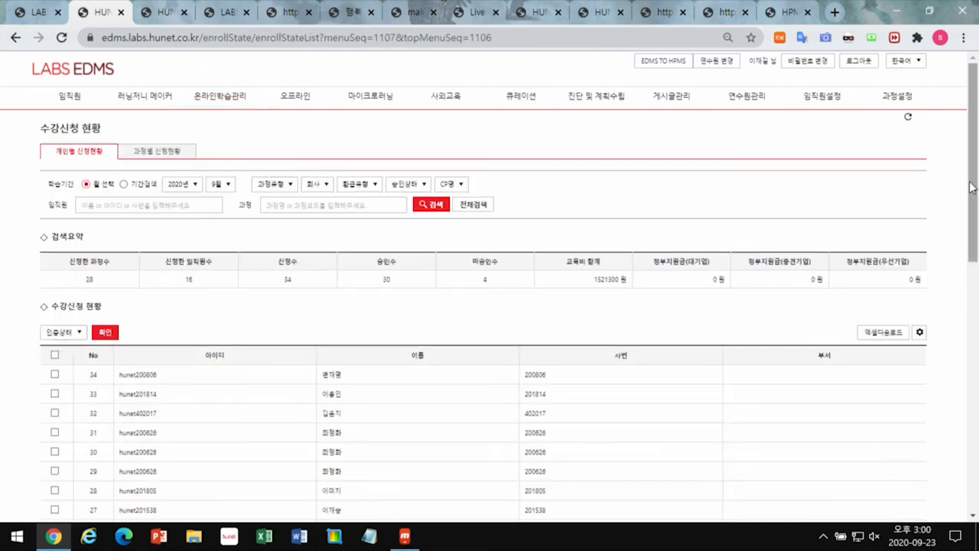
scroll(963, 245, down, 1)
click(921, 286)
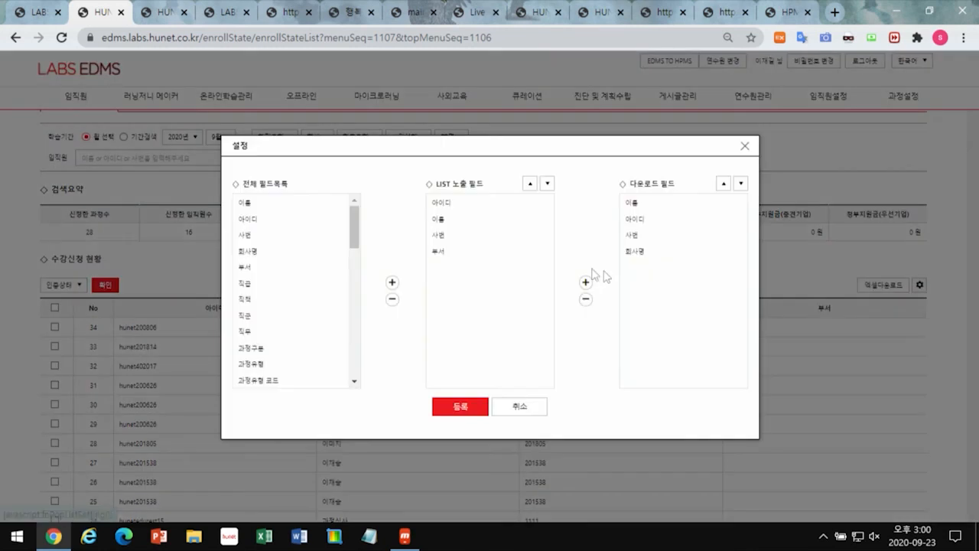
Step: Add 직책, 직무, 과정유형 코드, 과정코드, CP코드, 학습기간, 교육비 and 환급금(대기업) to the LIST 노출 필드
drag(354, 225, 353, 238)
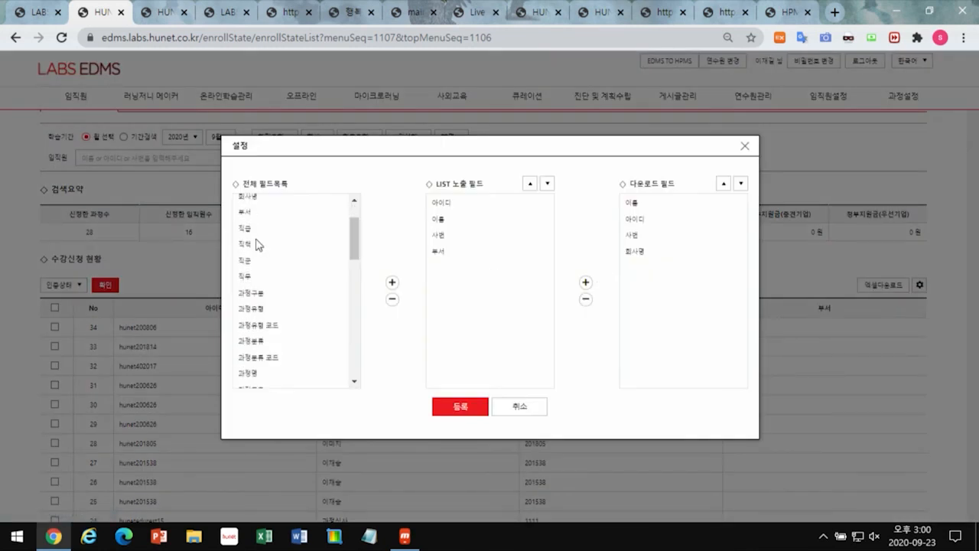
click(255, 278)
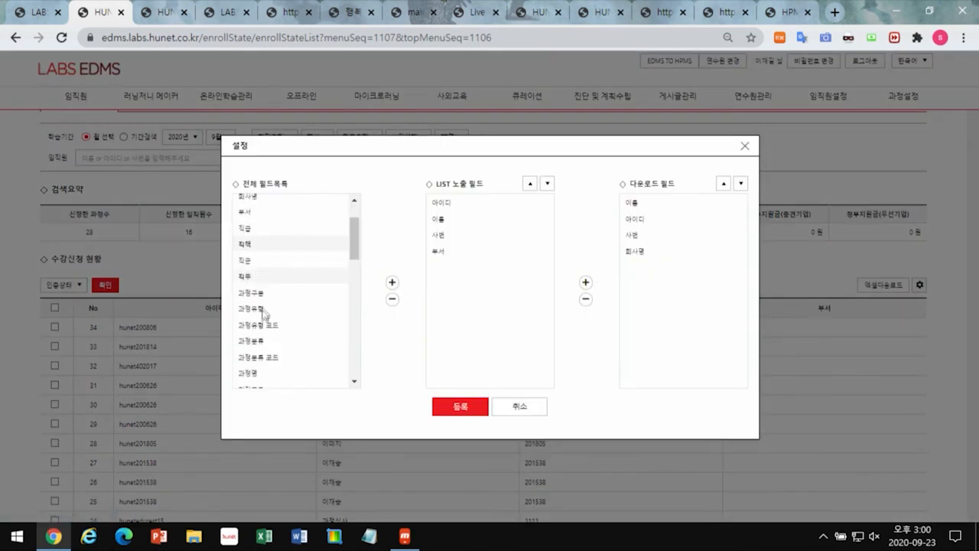
click(263, 326)
scroll(268, 309, down, 1)
click(267, 319)
click(264, 351)
scroll(289, 323, down, 1)
click(288, 324)
click(281, 357)
click(278, 374)
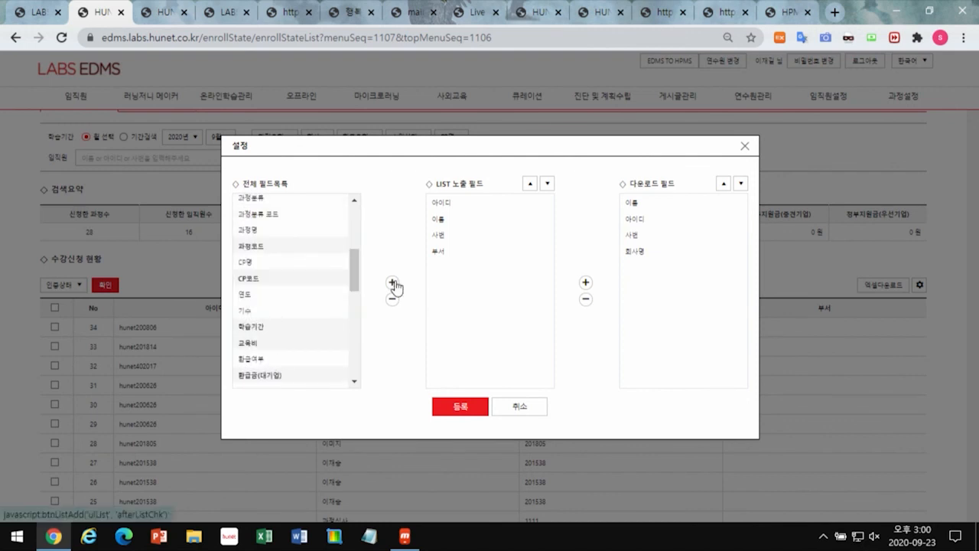
click(392, 282)
Step: Also select 휴대전화번호, 연락시간(시) and 교재유무, add all selected fields to 다운로드 필드, register the settings and review the 수강신청 현황 list
scroll(269, 321, down, 3)
click(268, 320)
click(257, 352)
click(258, 382)
click(584, 285)
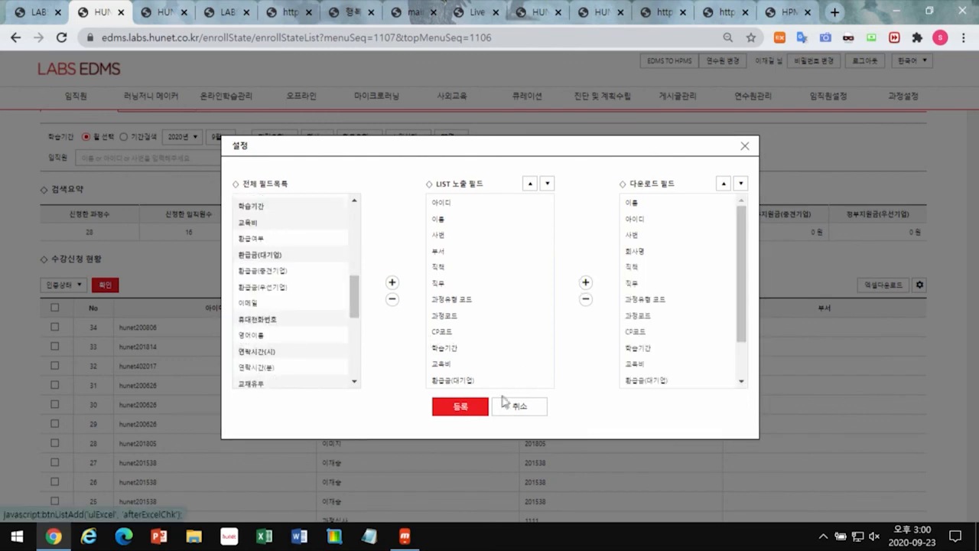
click(460, 406)
key(Return)
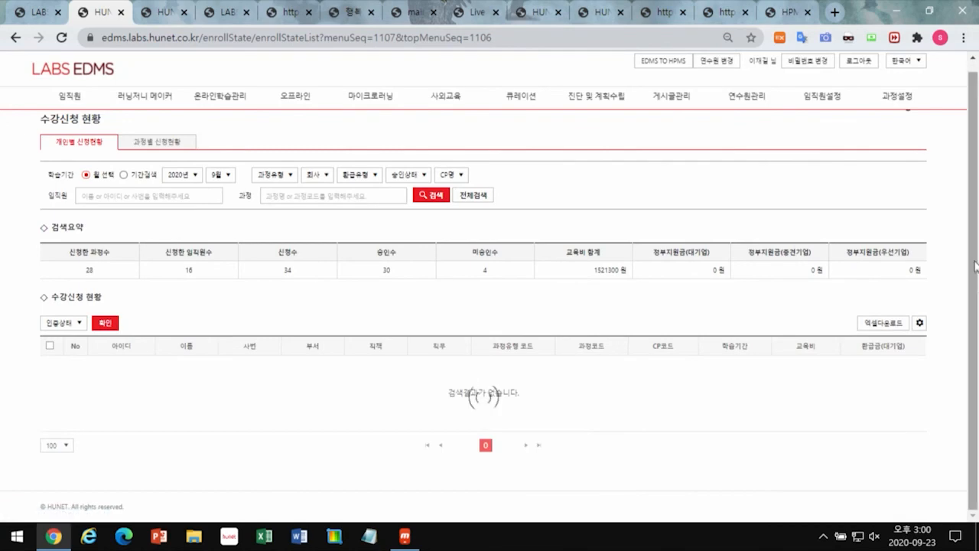
scroll(960, 249, down, 1)
scroll(959, 249, down, 1)
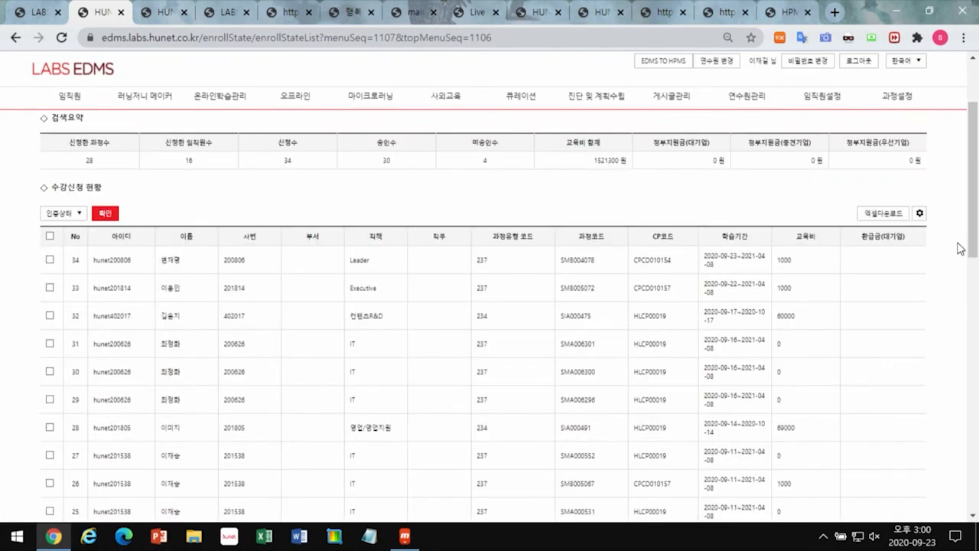
scroll(967, 245, down, 2)
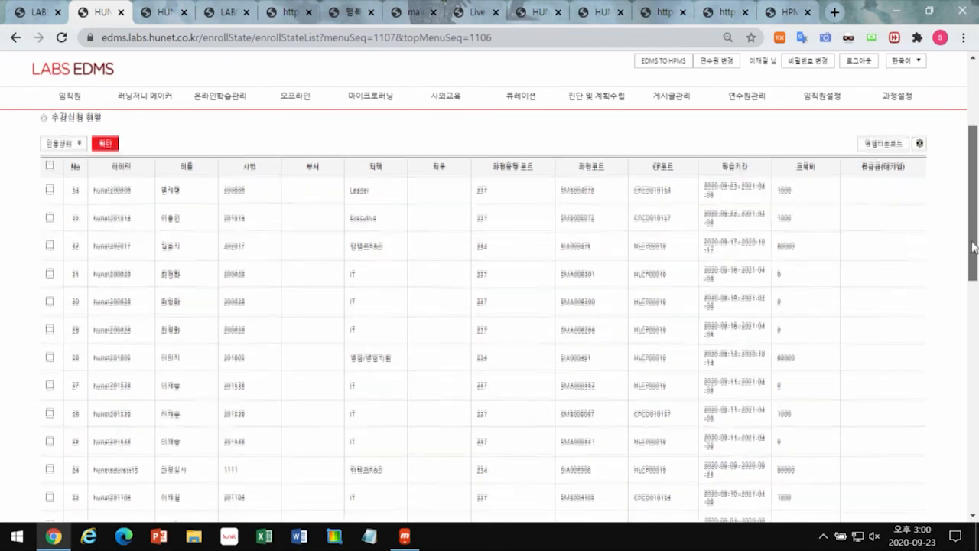
scroll(973, 256, up, 2)
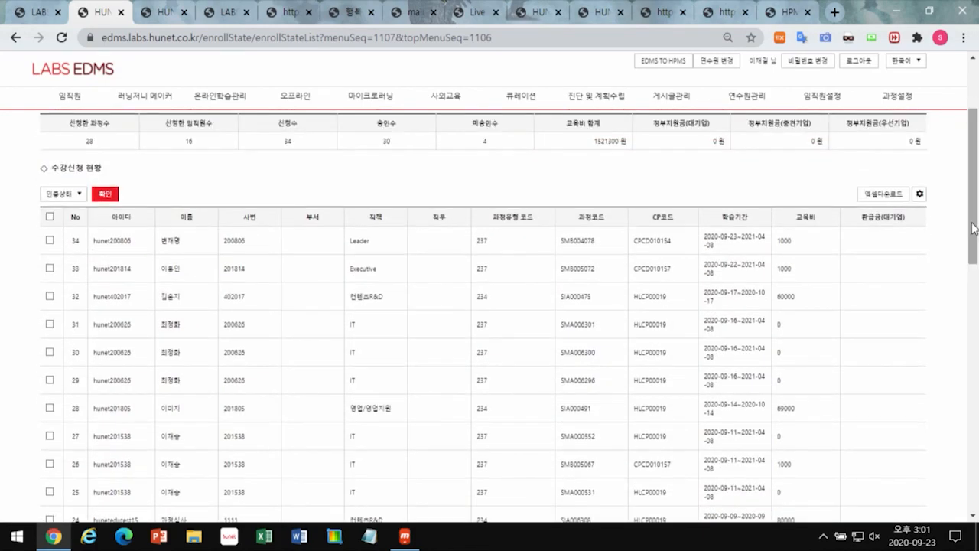